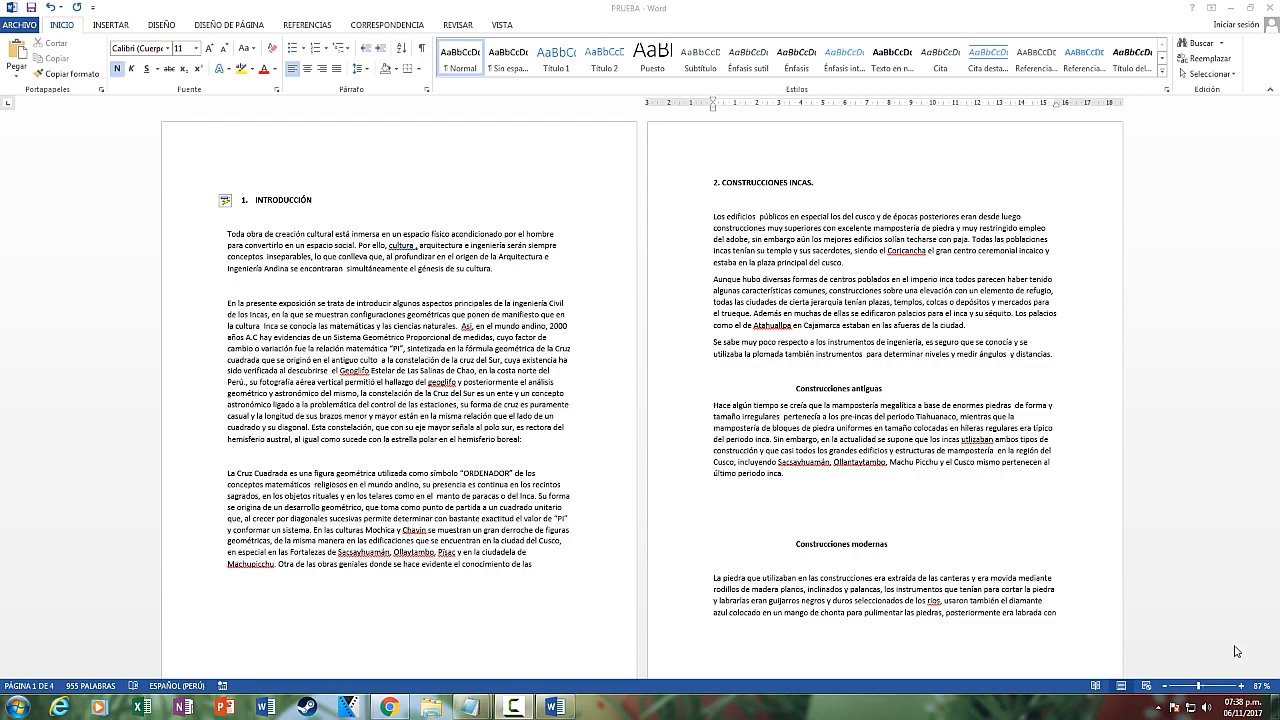
scroll(516, 348, down, 10)
scroll(516, 348, up, 10)
scroll(513, 387, up, 2)
scroll(513, 385, down, 10)
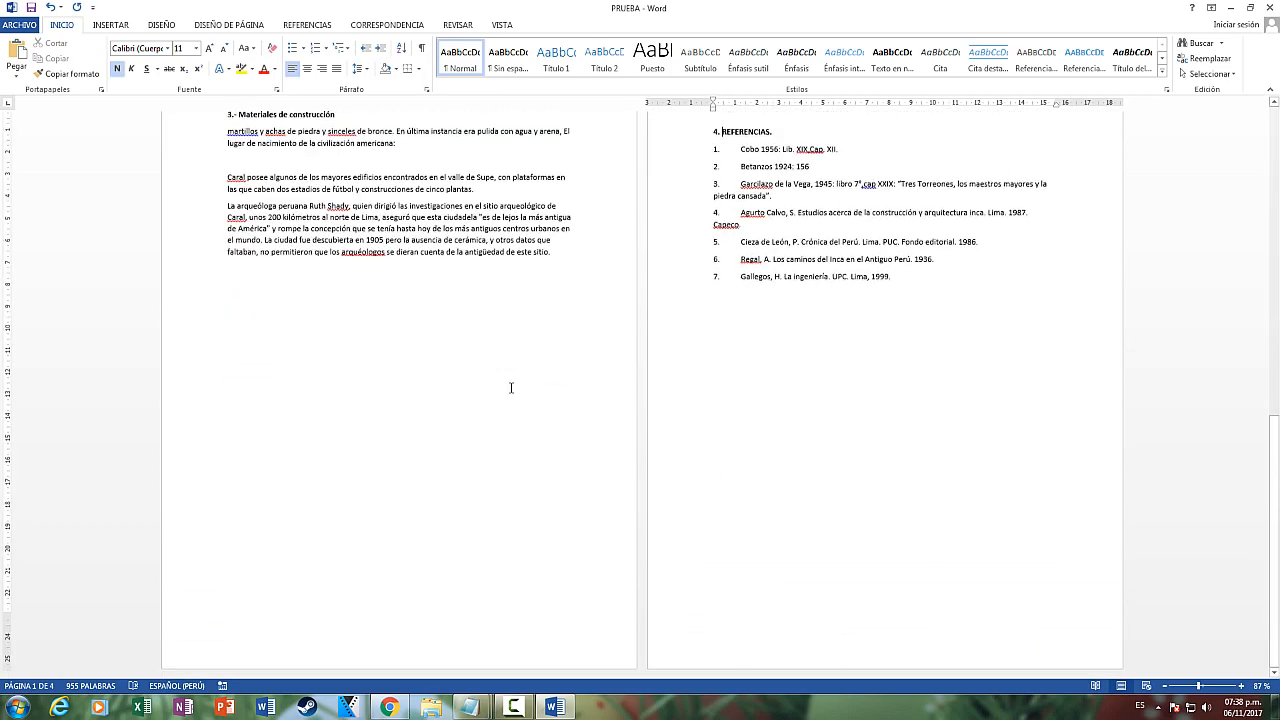
scroll(511, 387, up, 10)
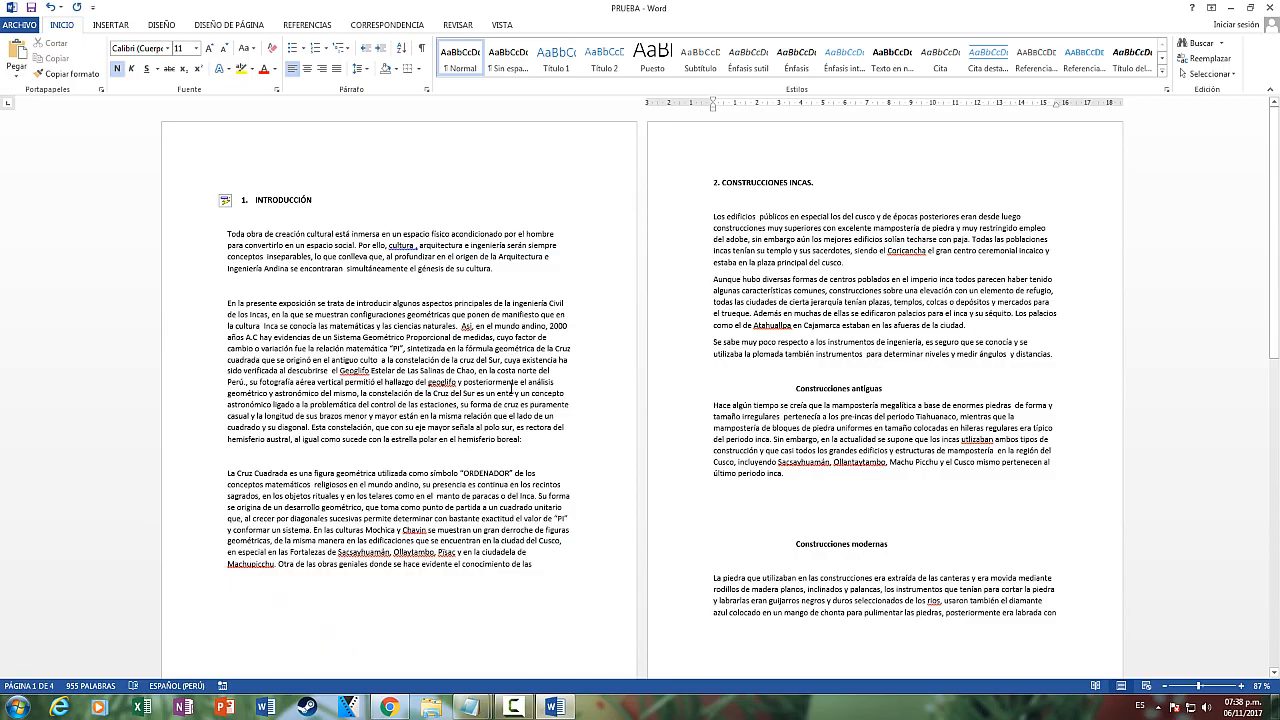
Insert blank lines above the INTRODUCCIÓN heading and remove their list numbering so the heading keeps number 1
click(244, 199)
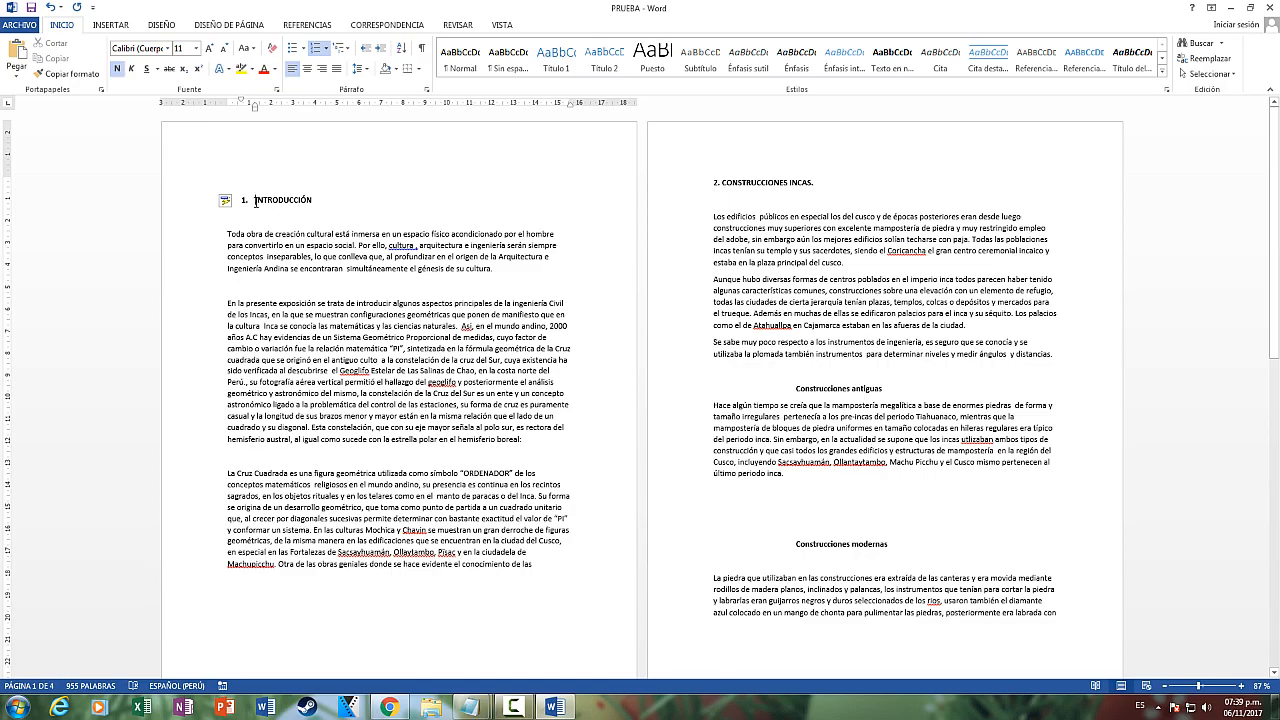
key(Return)
key(Return)
key(Return)
key(Return)
key(Return)
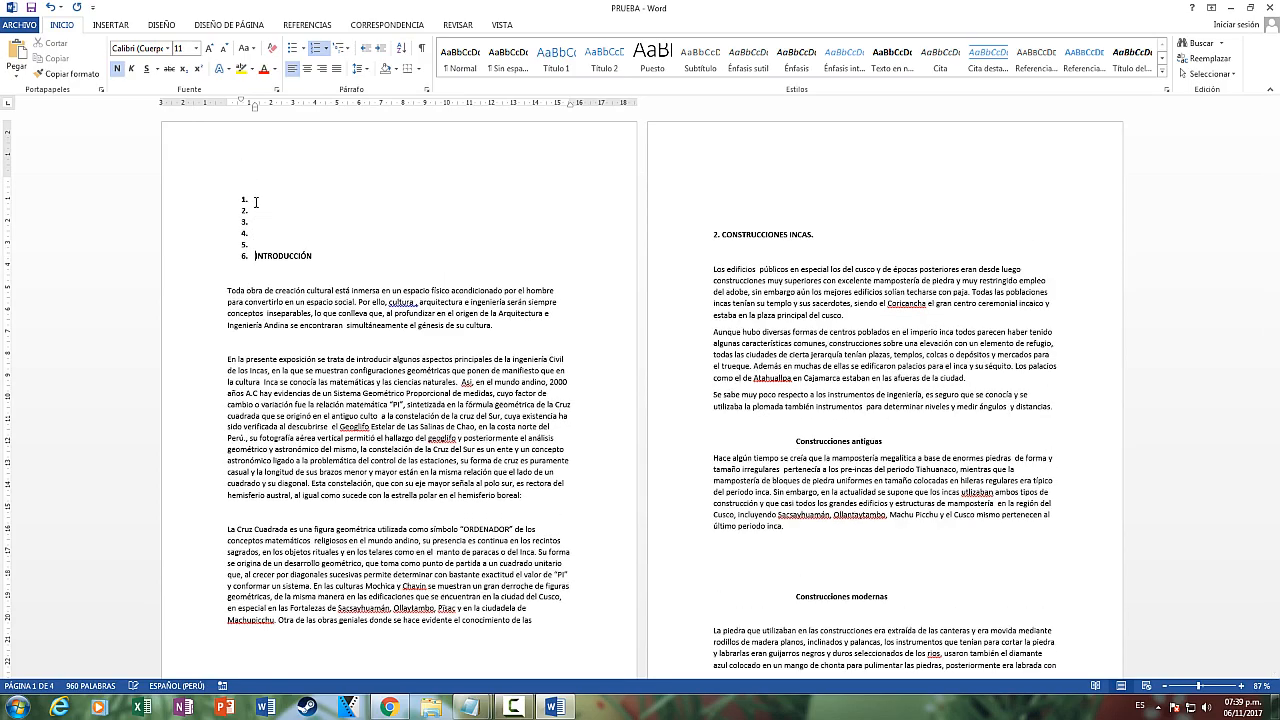
key(BackSpace)
click(257, 224)
key(BackSpace)
click(255, 212)
key(BackSpace)
click(255, 202)
key(BackSpace)
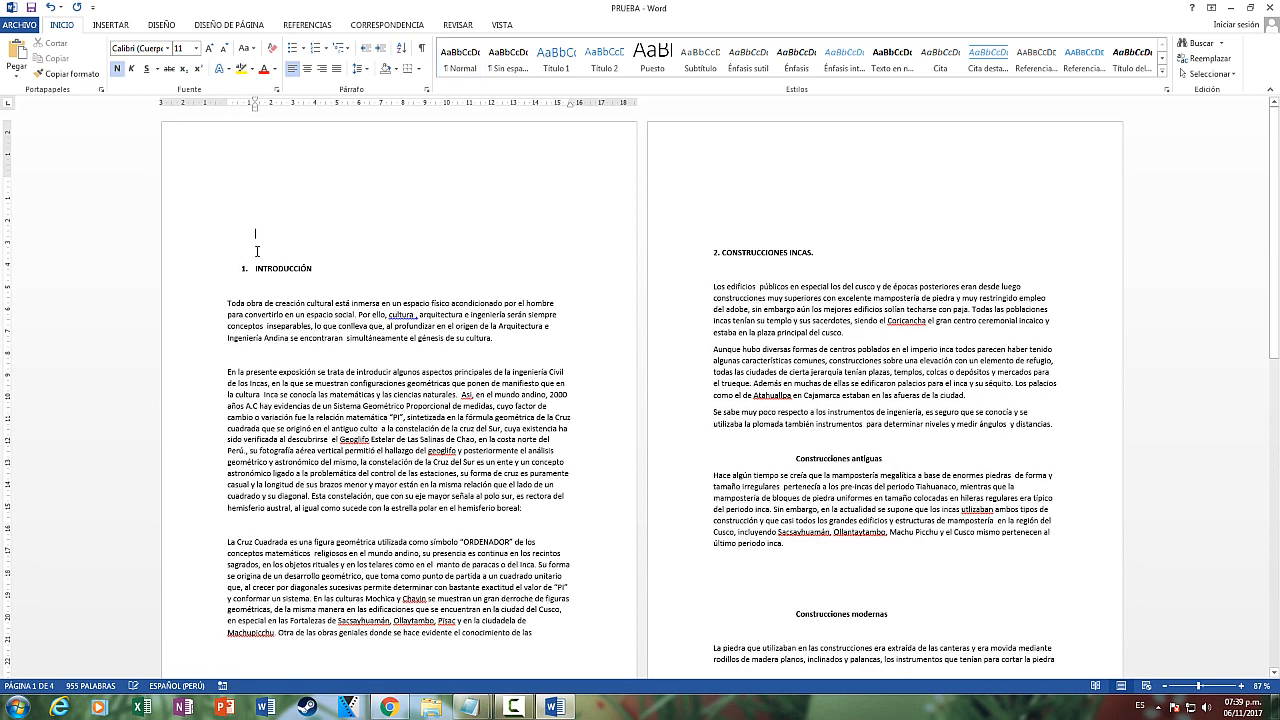
Add blank lines above the INTRODUCCIÓN heading until it starts on the third page, leaving two empty pages before it
key(Return)
key(Return)
key(Return)
key(Return)
key(Return)
key(Return)
key(Return)
key(Return)
key(Return)
key(Return)
key(Return)
key(Return)
key(Return)
key(Return)
key(Return)
key(Return)
key(Return)
key(Return)
key(Return)
key(Return)
key(Return)
key(Return)
key(Return)
key(Return)
key(Return)
key(Return)
key(Return)
key(Return)
key(Return)
key(Return)
scroll(383, 307, down, 7)
key(Return)
key(Return)
key(Return)
key(Return)
key(Return)
key(Return)
key(Return)
key(Return)
key(Return)
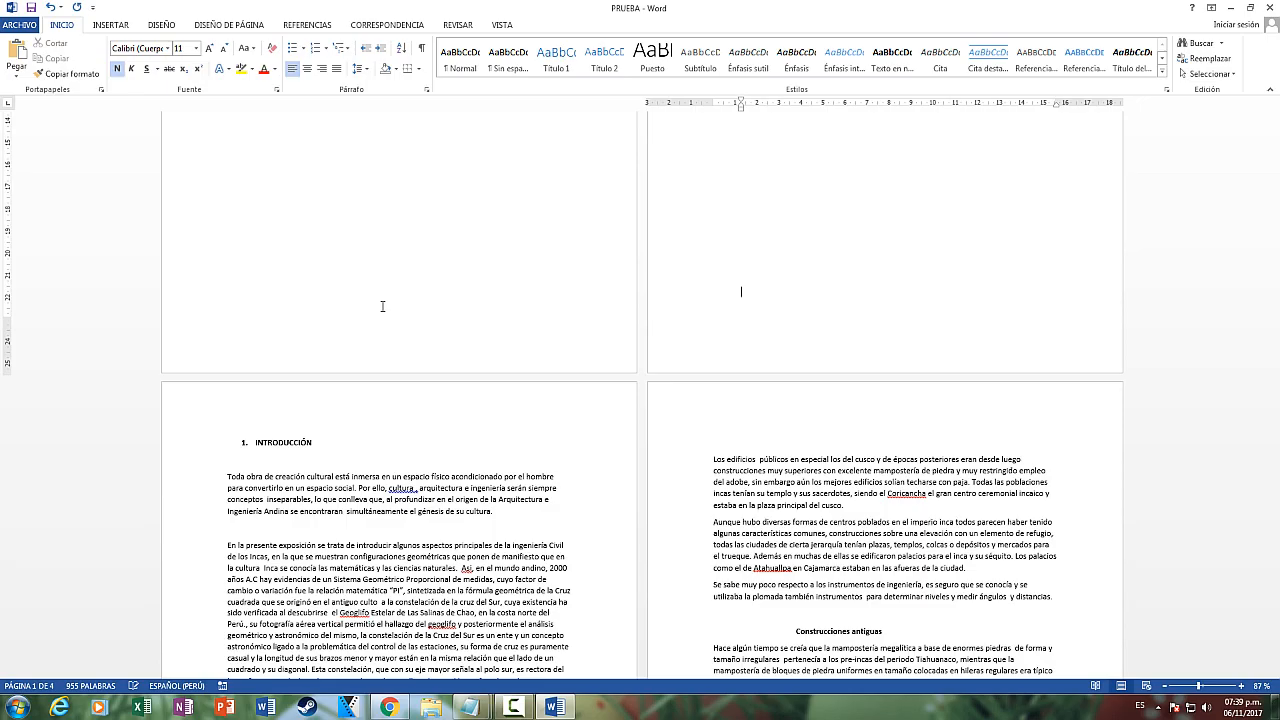
key(Return)
key(Return)
key(Return)
key(Return)
key(Return)
key(Return)
key(Return)
key(Return)
key(Return)
key(Return)
key(Return)
key(Return)
key(Return)
key(Return)
key(Return)
key(Return)
key(Return)
key(Return)
key(Return)
key(Return)
Add a blank line above the 2. CONSTRUCCIONES INCAS. heading to push it onto the following page
scroll(397, 308, down, 10)
scroll(397, 308, up, 3)
scroll(397, 308, down, 5)
click(291, 469)
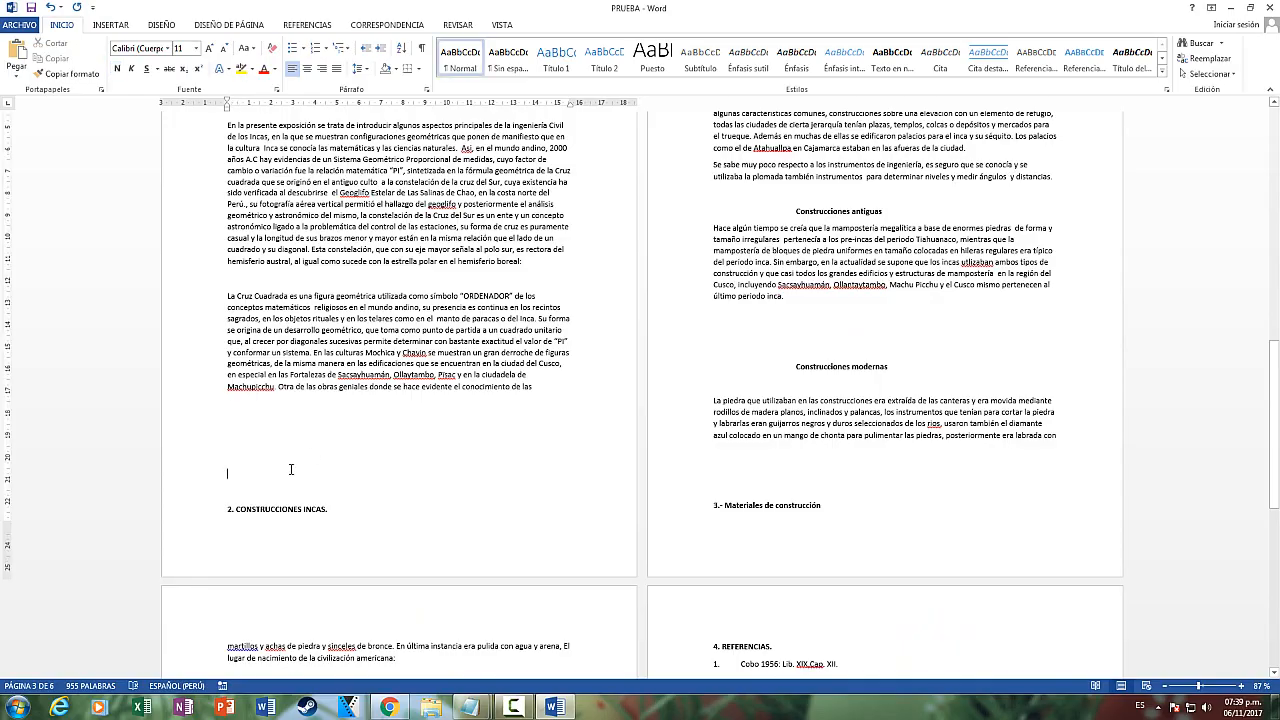
key(Return)
scroll(534, 476, up, 3)
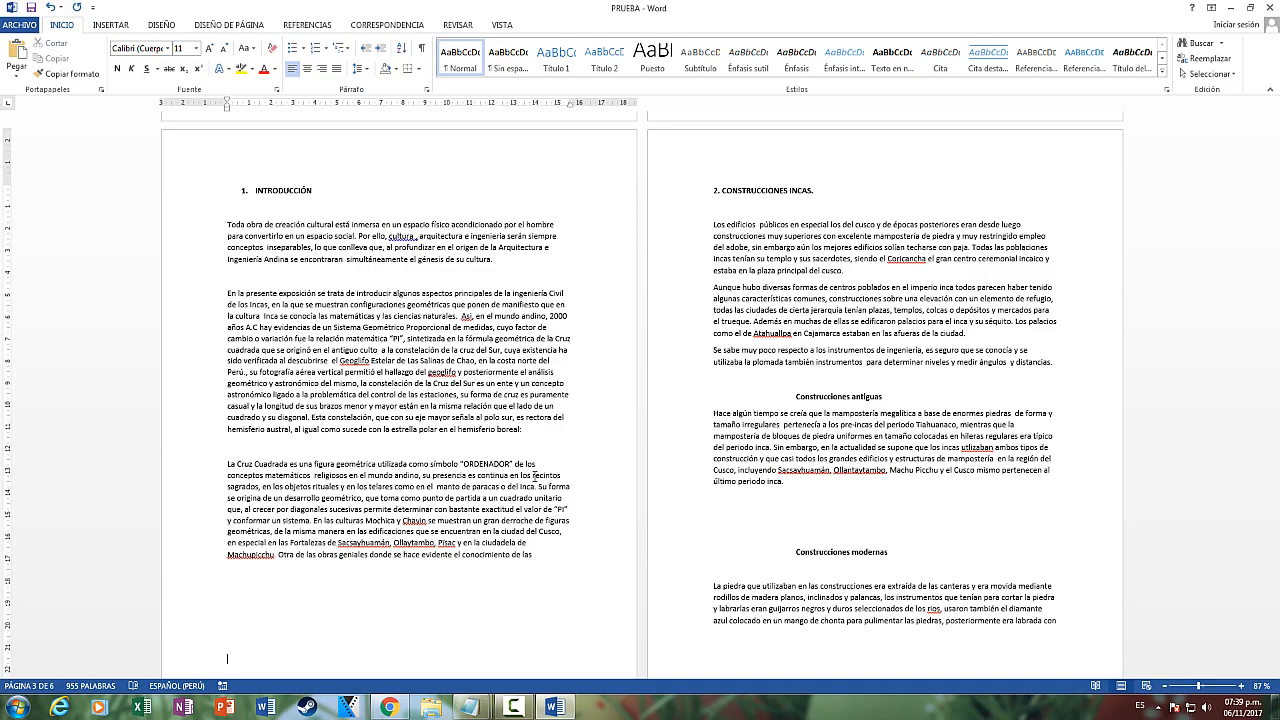
Apply the Título 1 style to the INTRODUCCIÓN heading
click(256, 190)
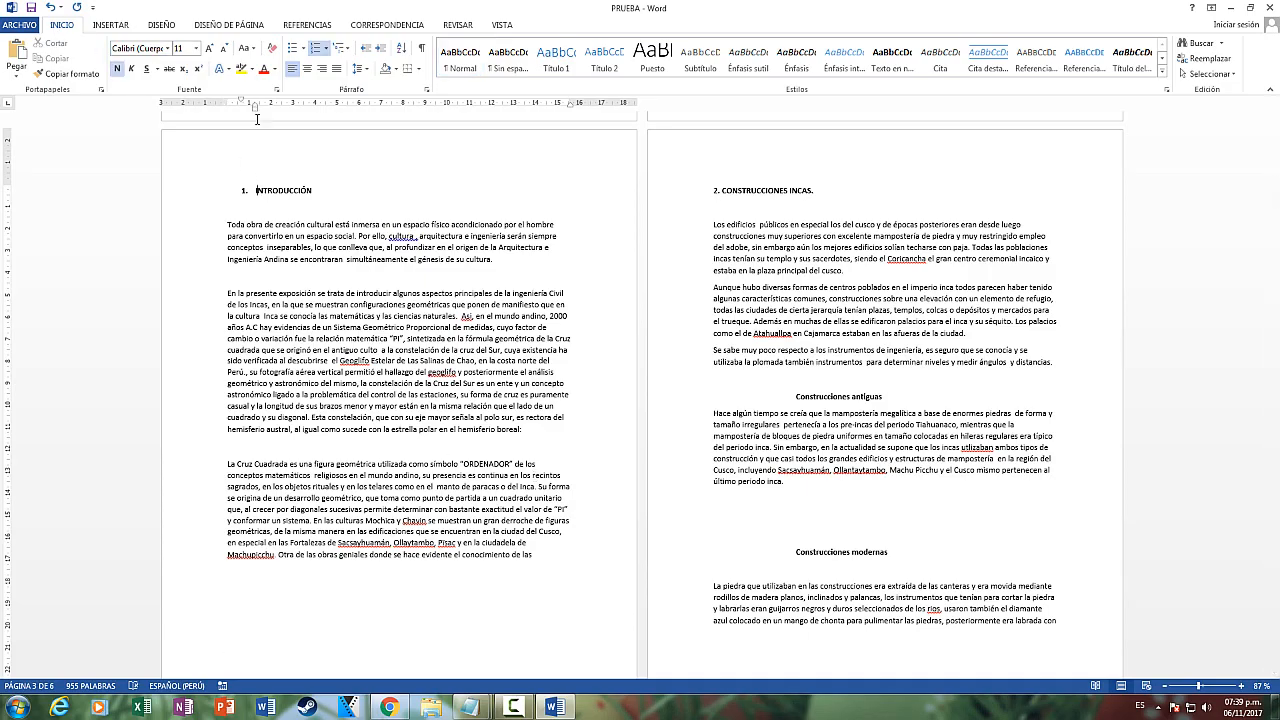
drag(308, 190, 254, 191)
click(229, 195)
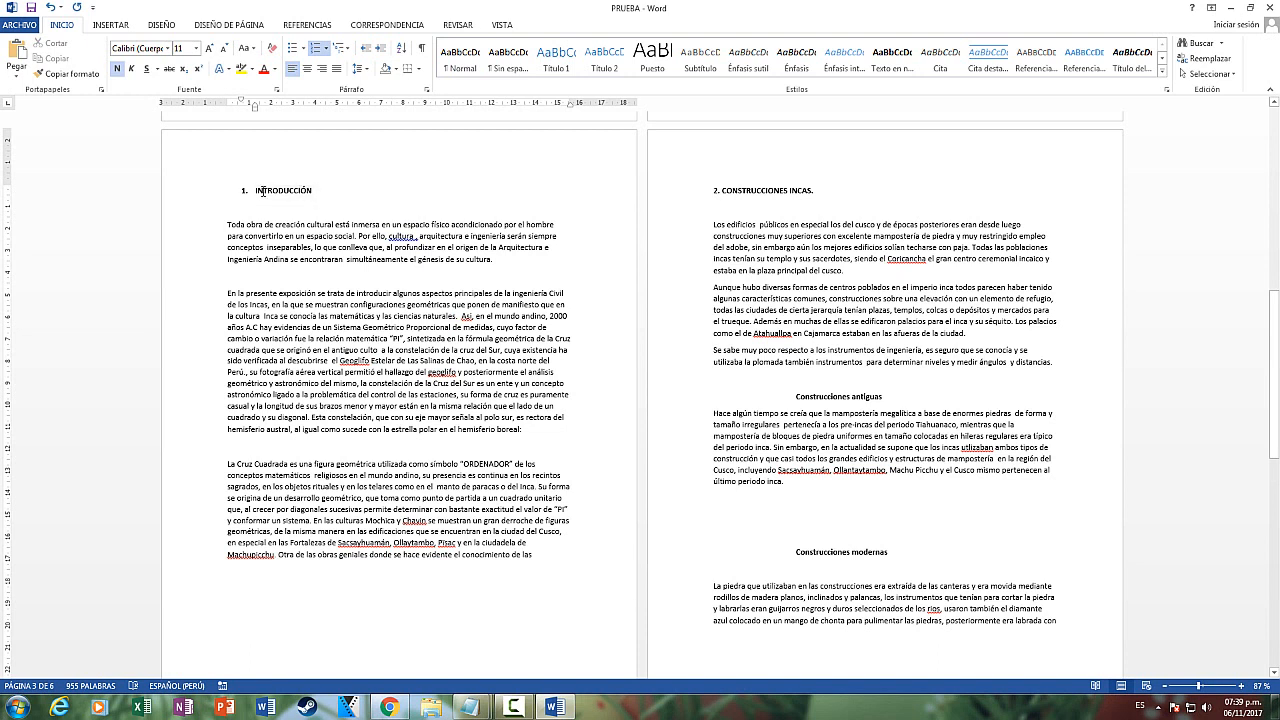
drag(318, 190, 254, 191)
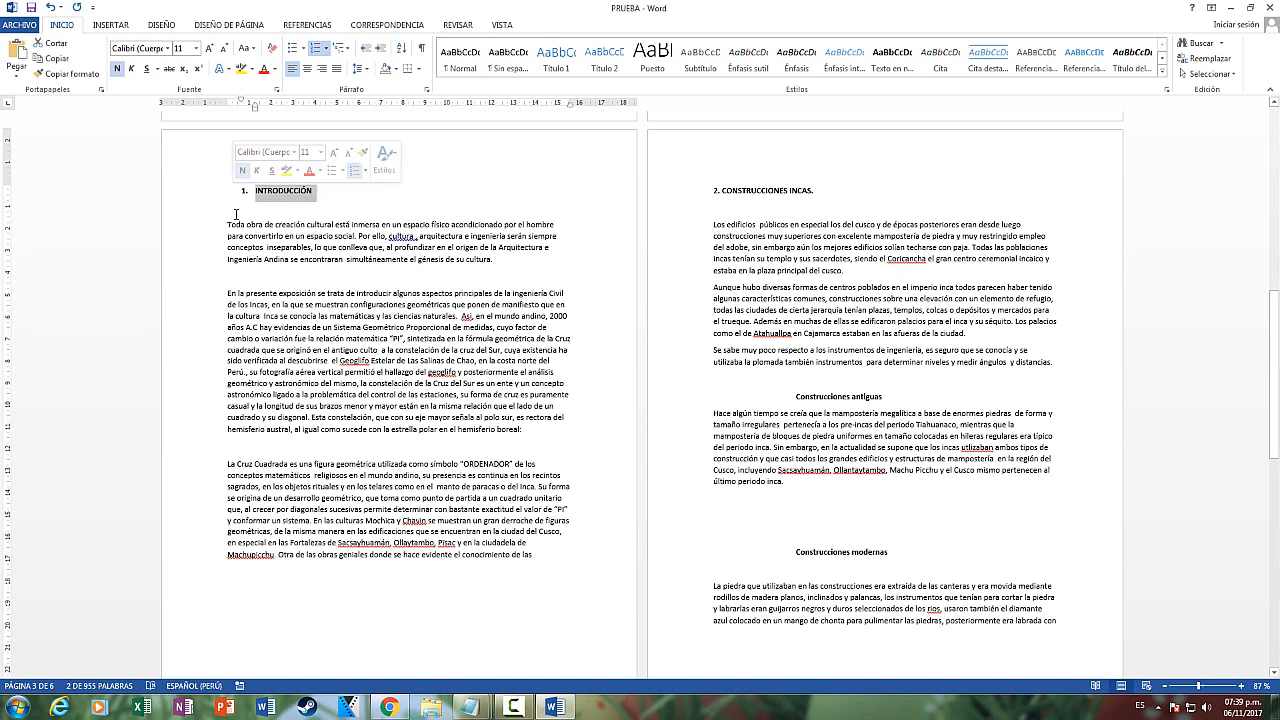
click(561, 70)
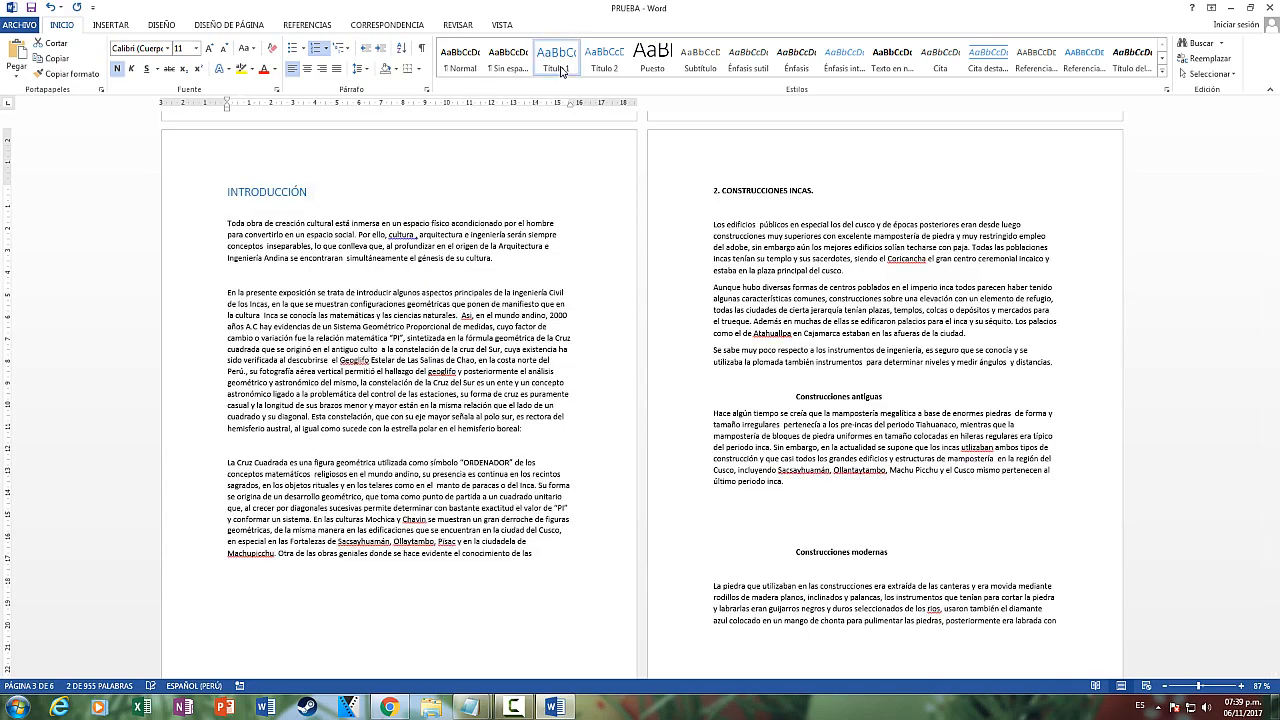
Apply the Título 1 style to the 2. CONSTRUCCIONES INCAS. heading and put the number 1. before INTRODUCCIÓN
drag(818, 190, 684, 182)
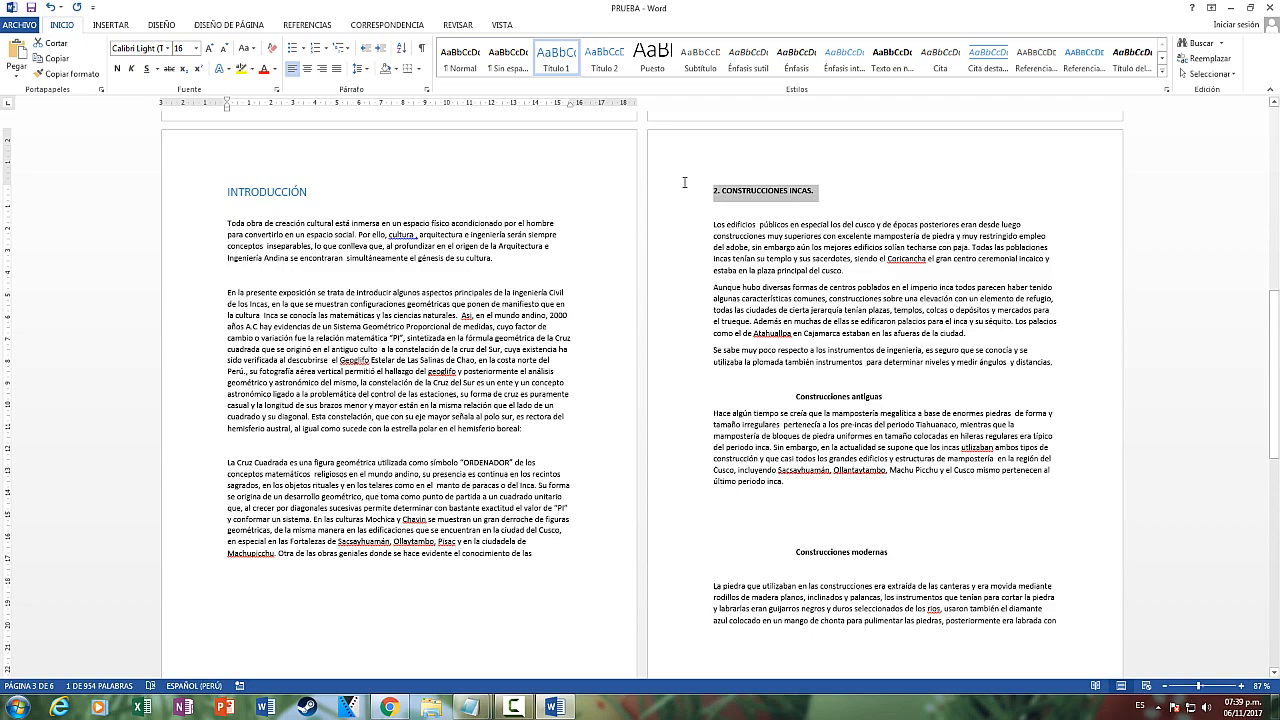
click(561, 62)
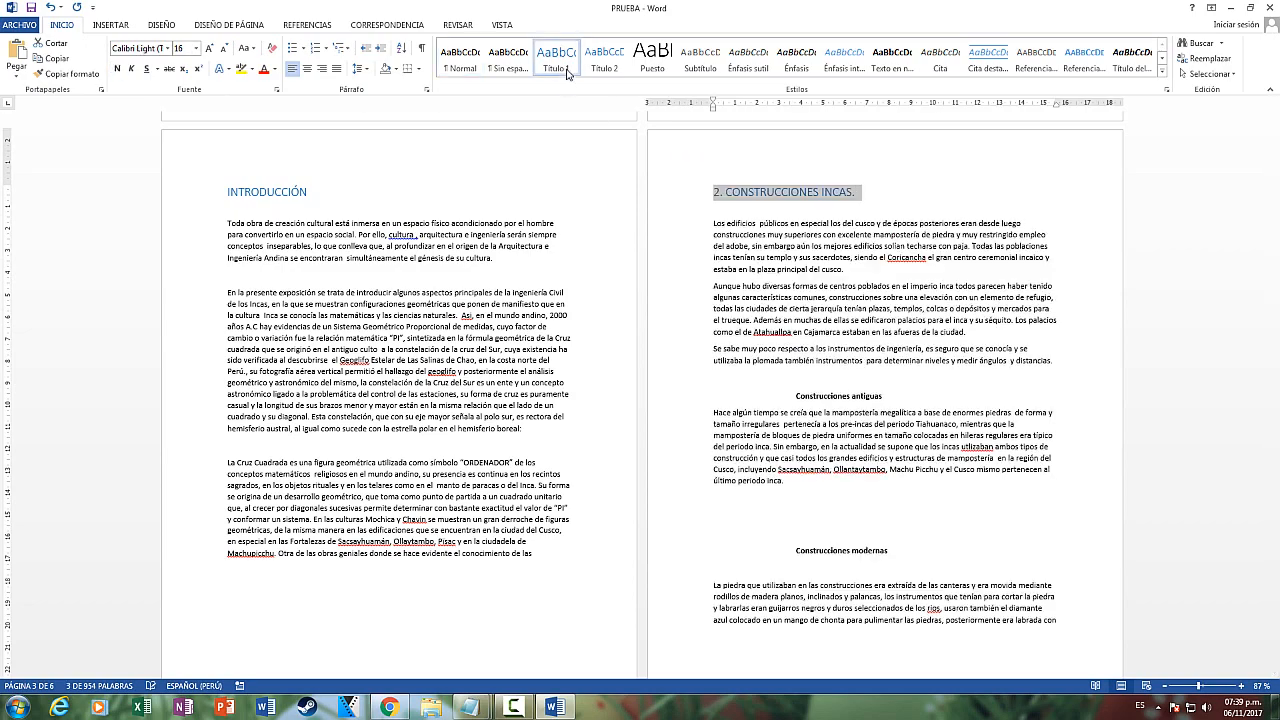
click(226, 193)
text(1.)
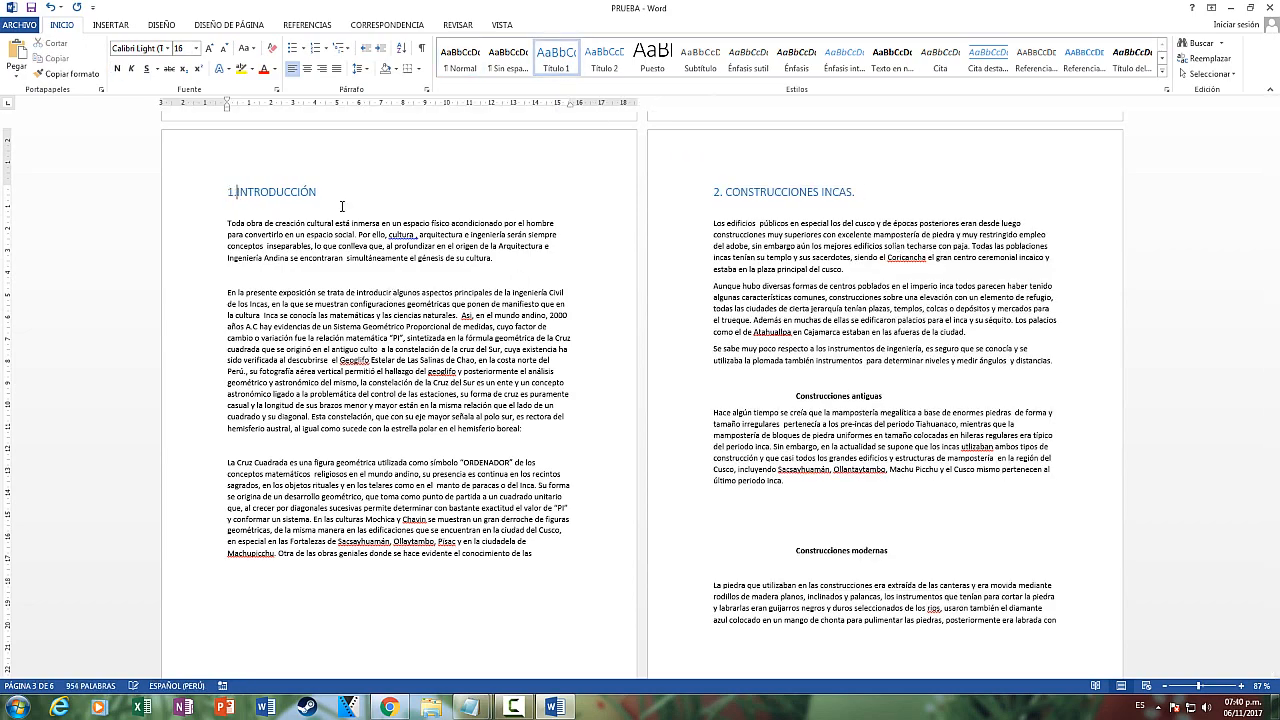
Apply the Título 1 style to the 3.- Materiales de construcción and 4. REFERENCIAS. headings
scroll(341, 206, down, 8)
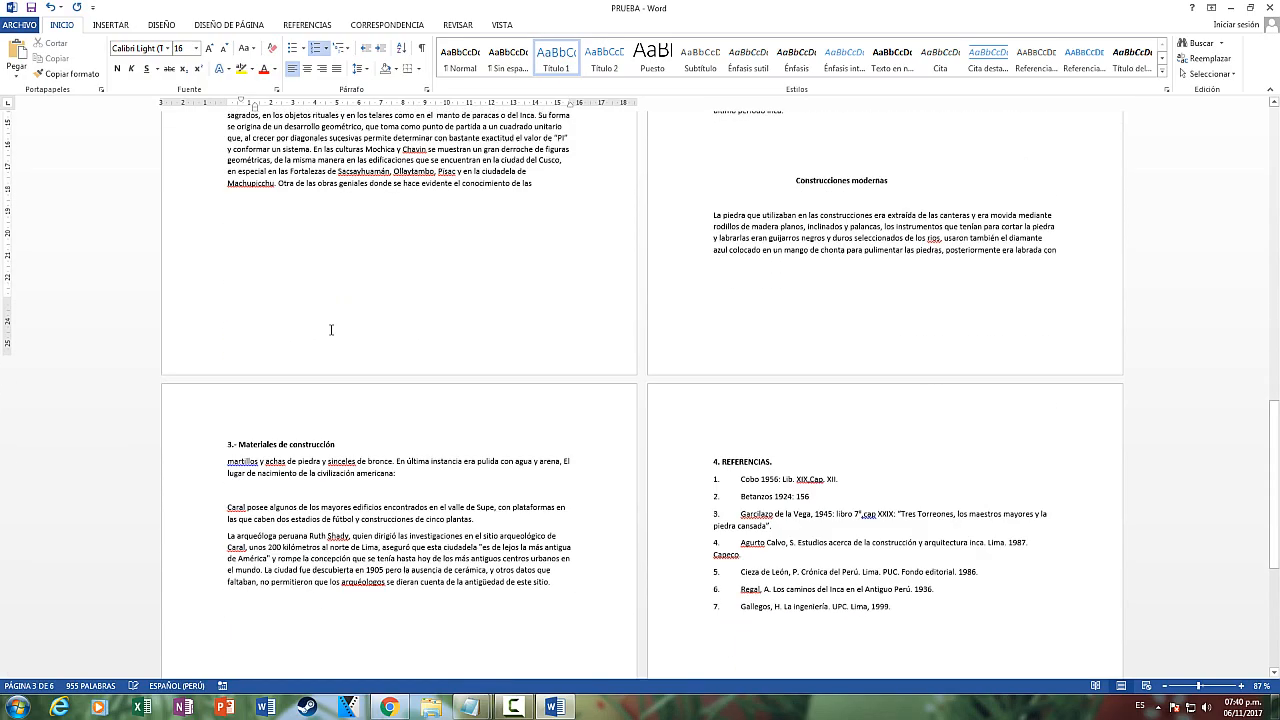
drag(344, 421, 228, 422)
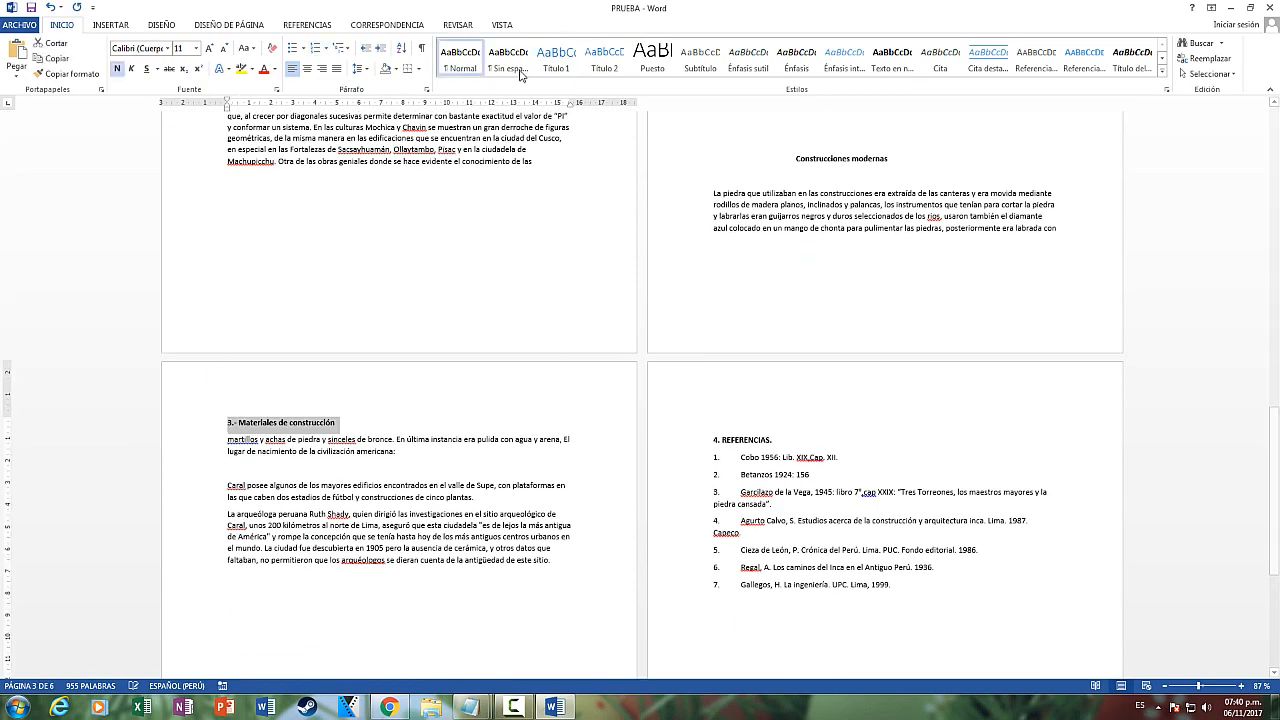
click(557, 60)
drag(777, 441, 713, 440)
click(557, 60)
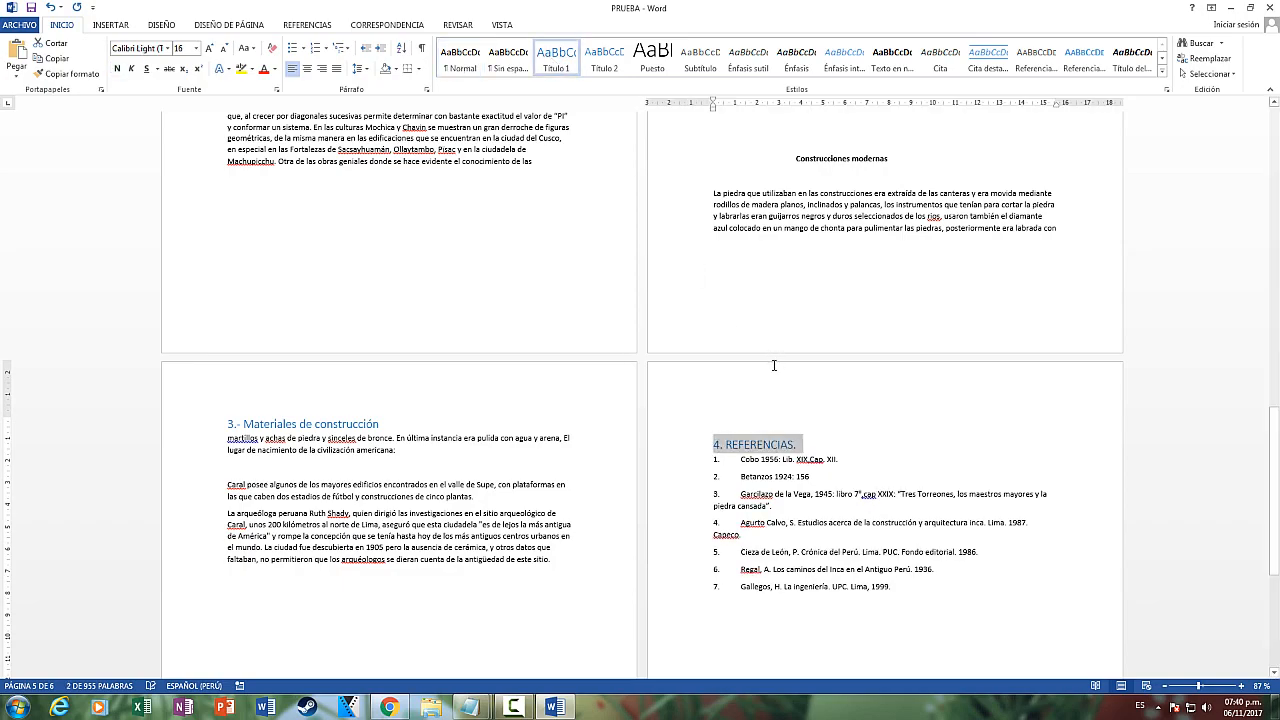
Insert the Tabla automática 1 table of contents at the beginning of the blank second page
scroll(775, 364, up, 20)
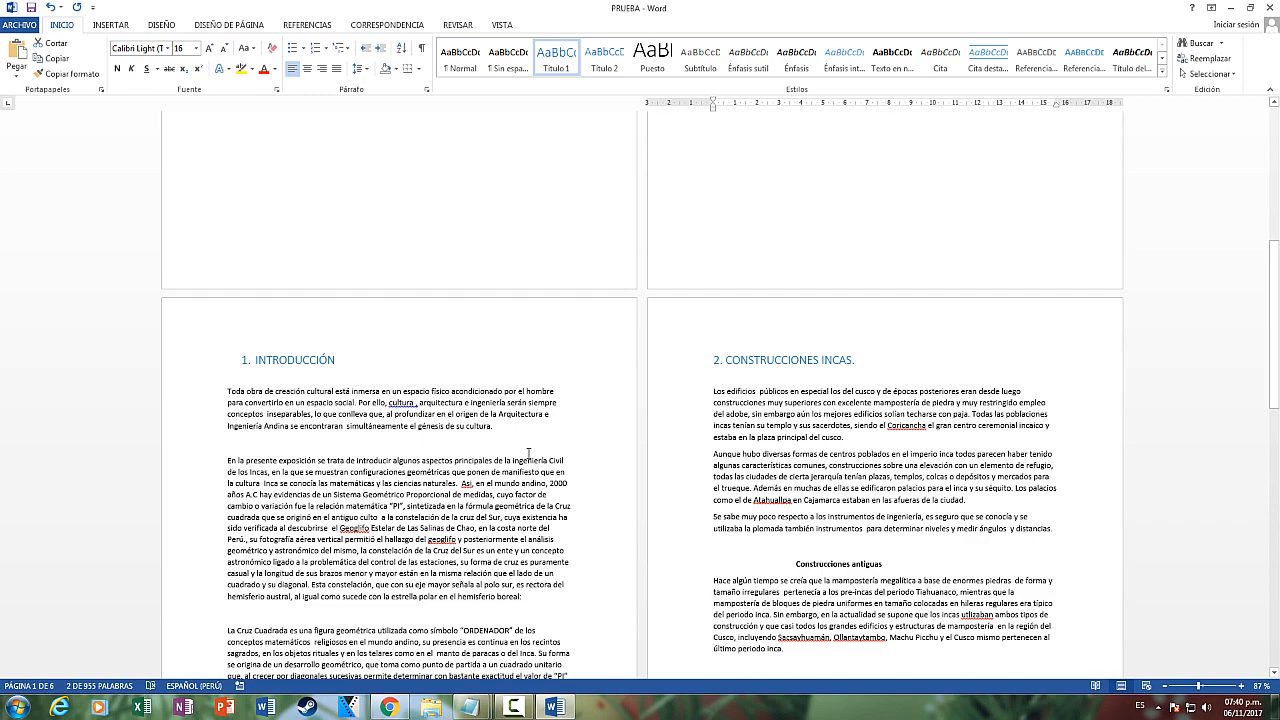
scroll(528, 453, up, 5)
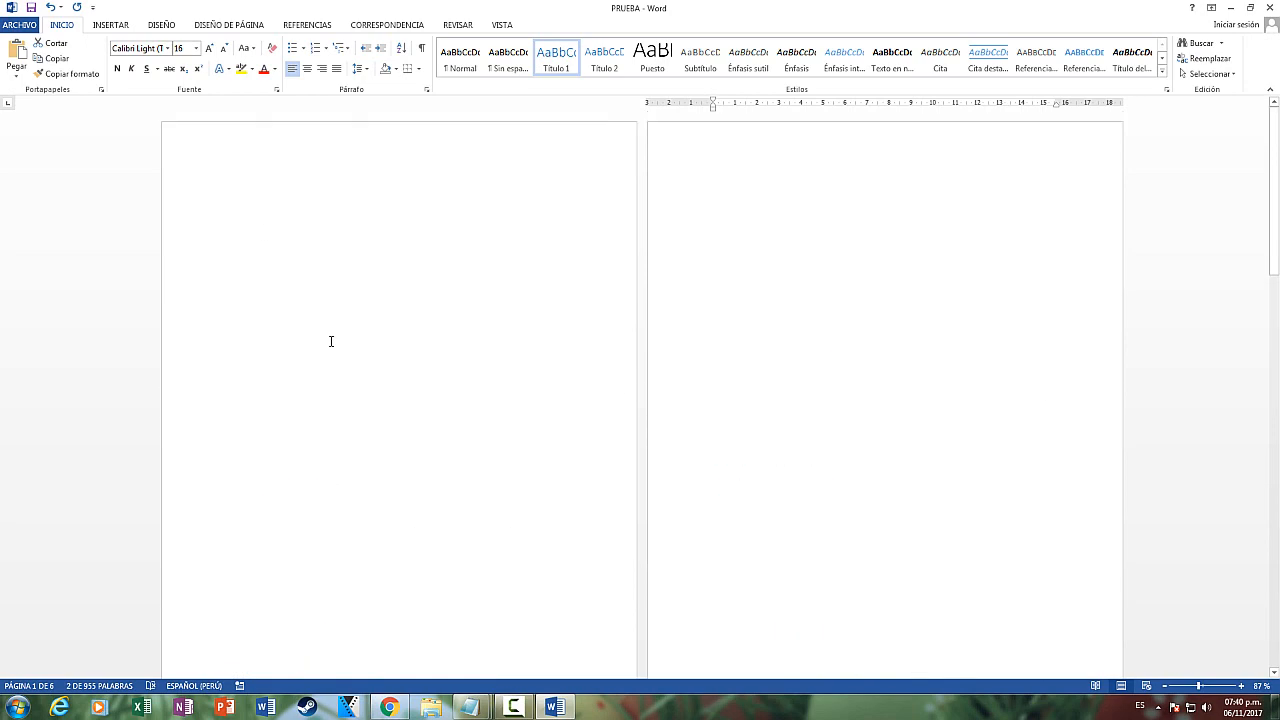
click(760, 194)
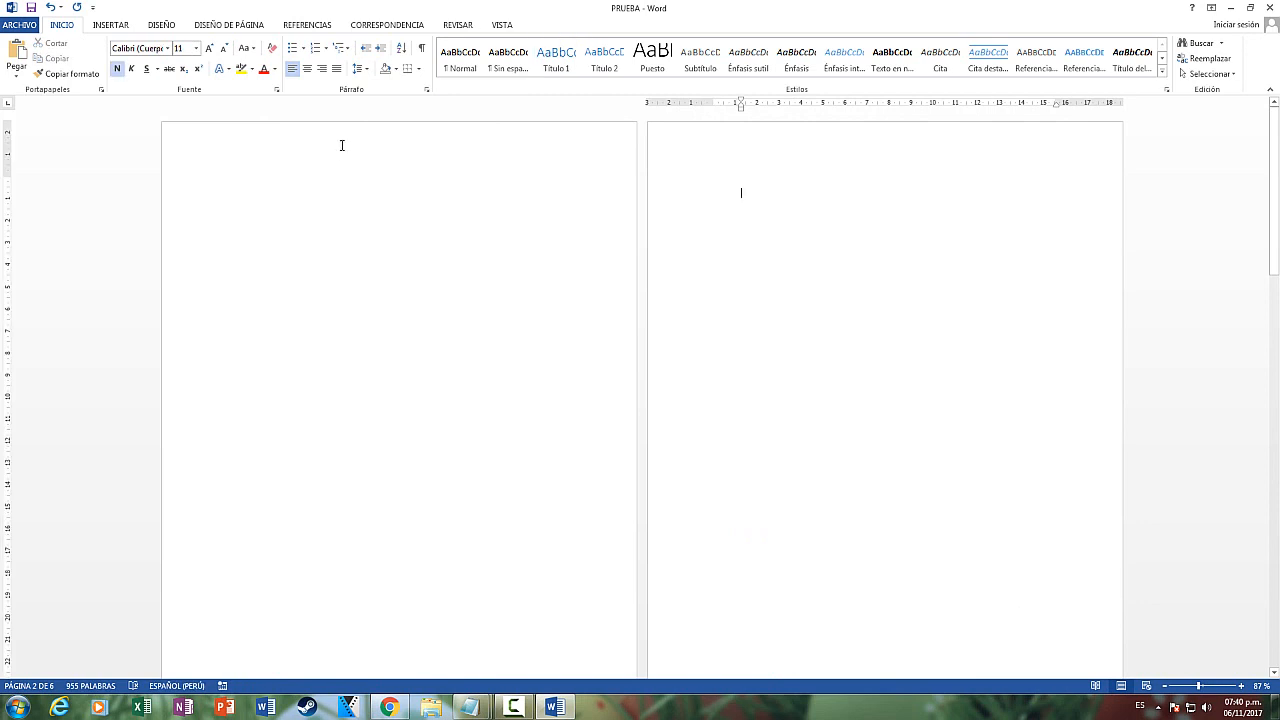
click(225, 35)
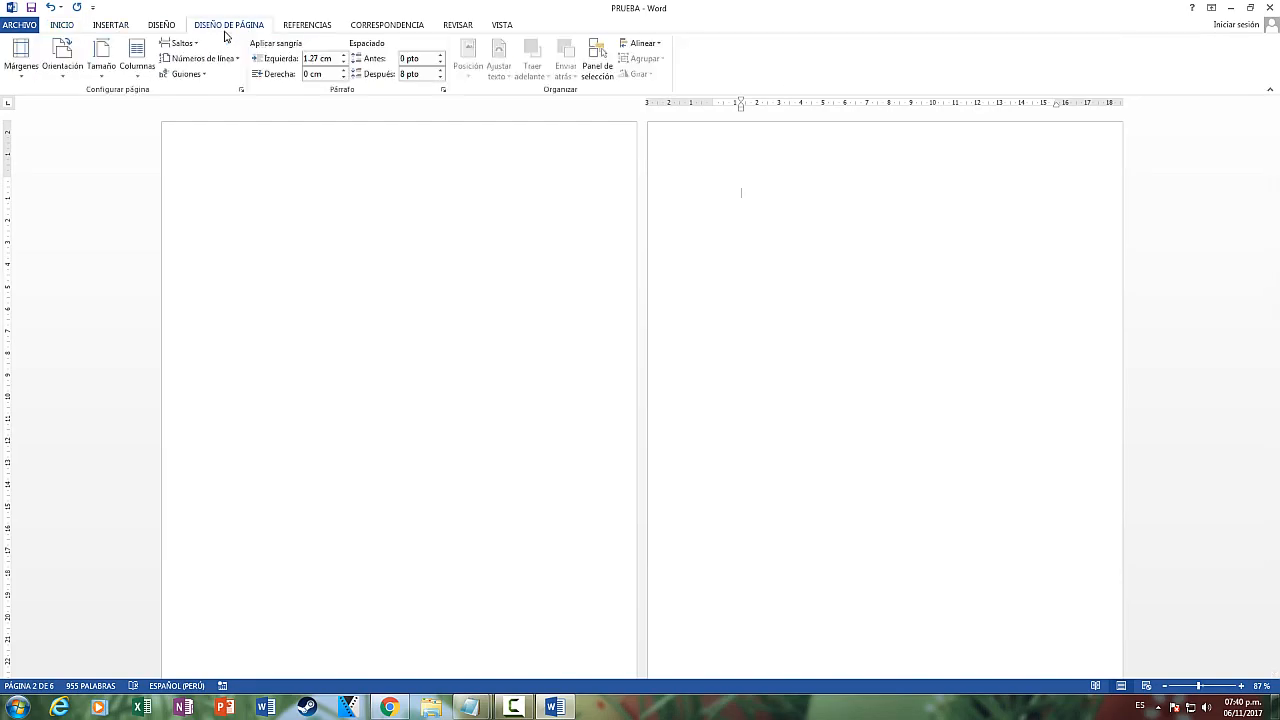
click(322, 30)
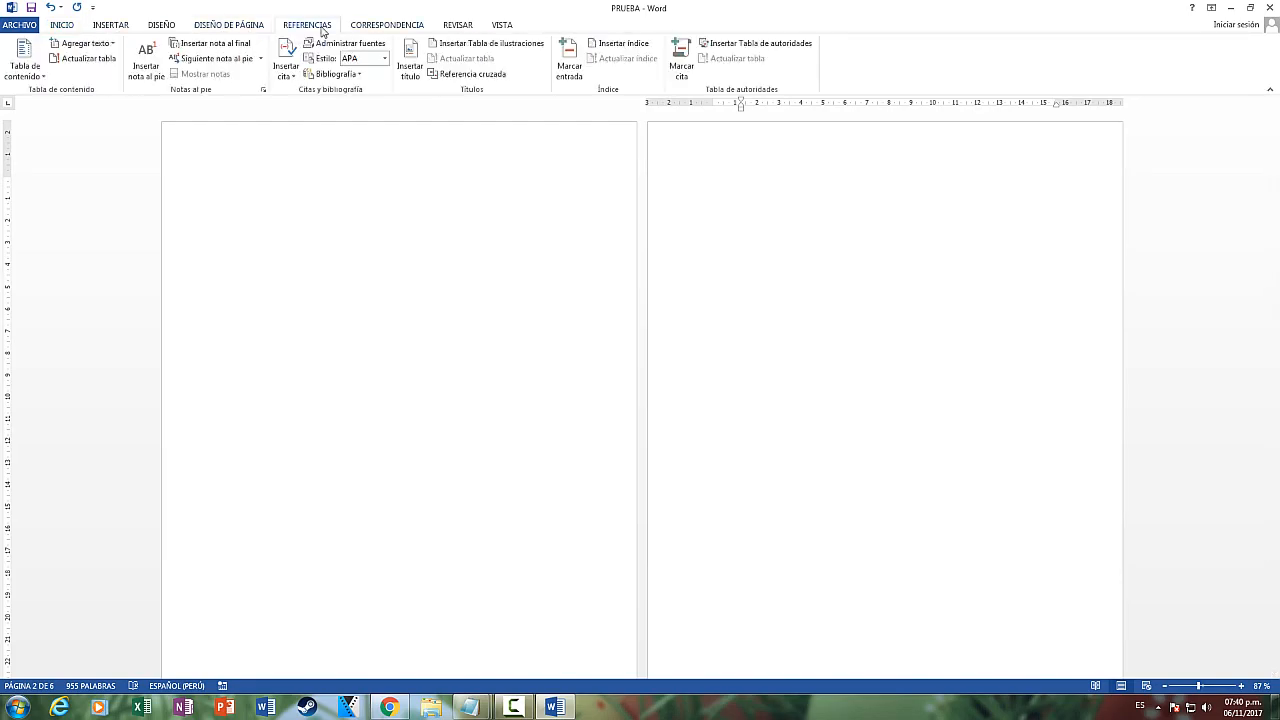
click(26, 70)
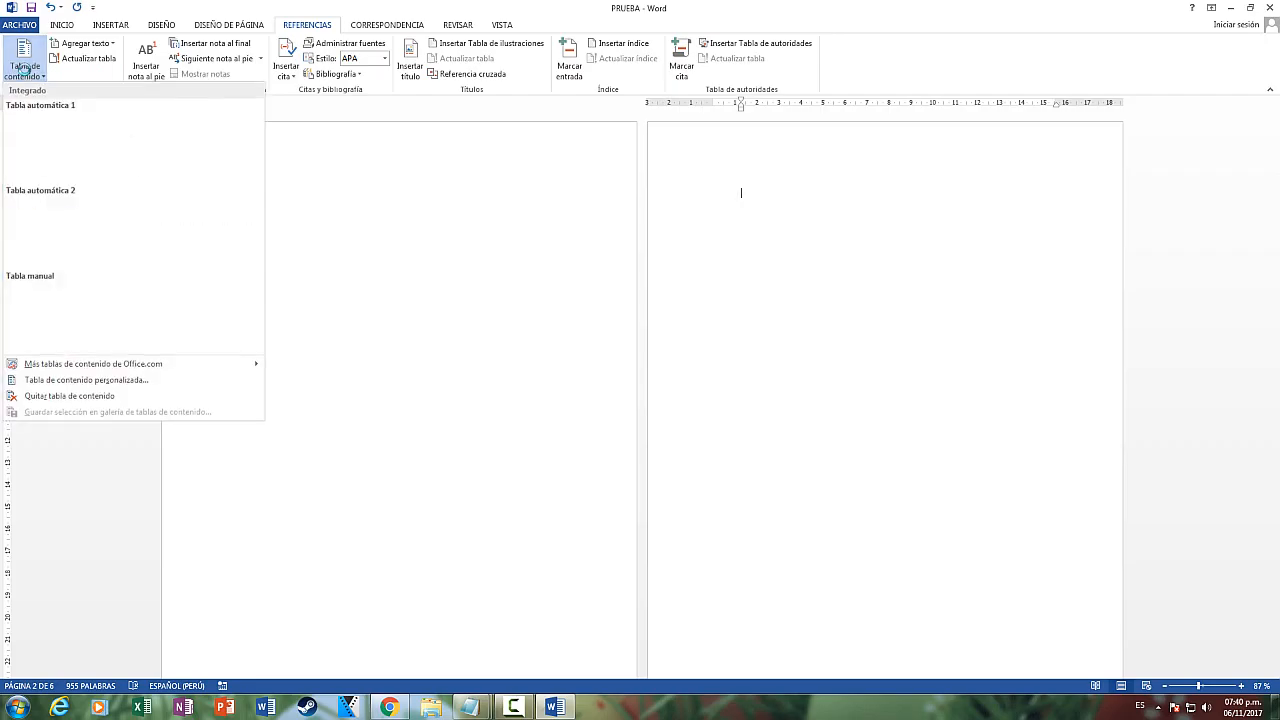
click(49, 134)
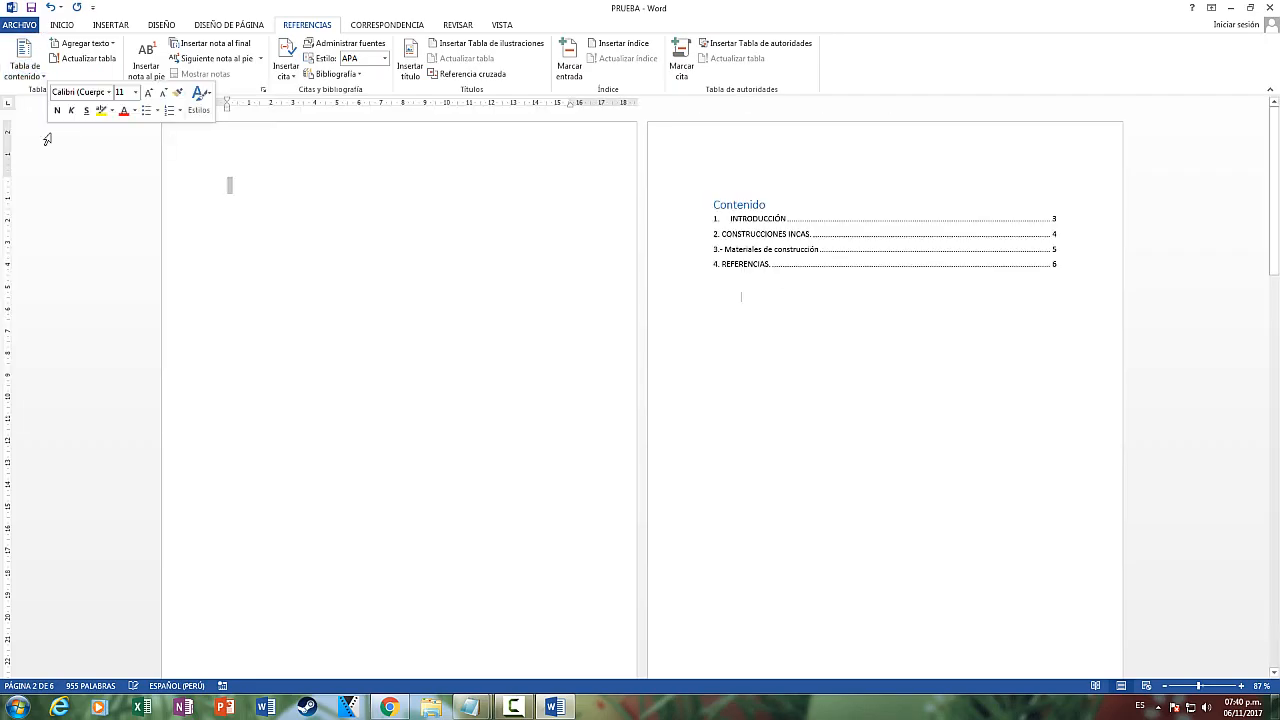
click(754, 312)
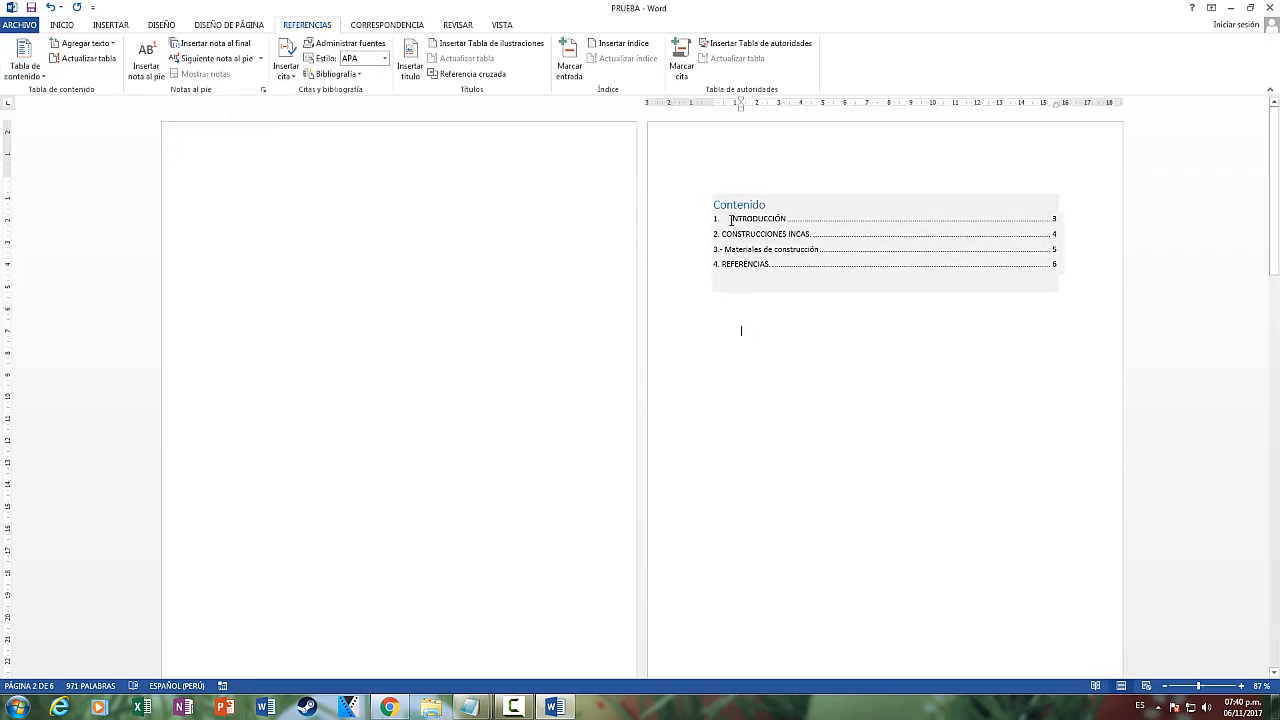
Reduce the gap between the number 1. and INTRODUCCIÓN in the table of contents to a single space
click(731, 220)
key(BackSpace)
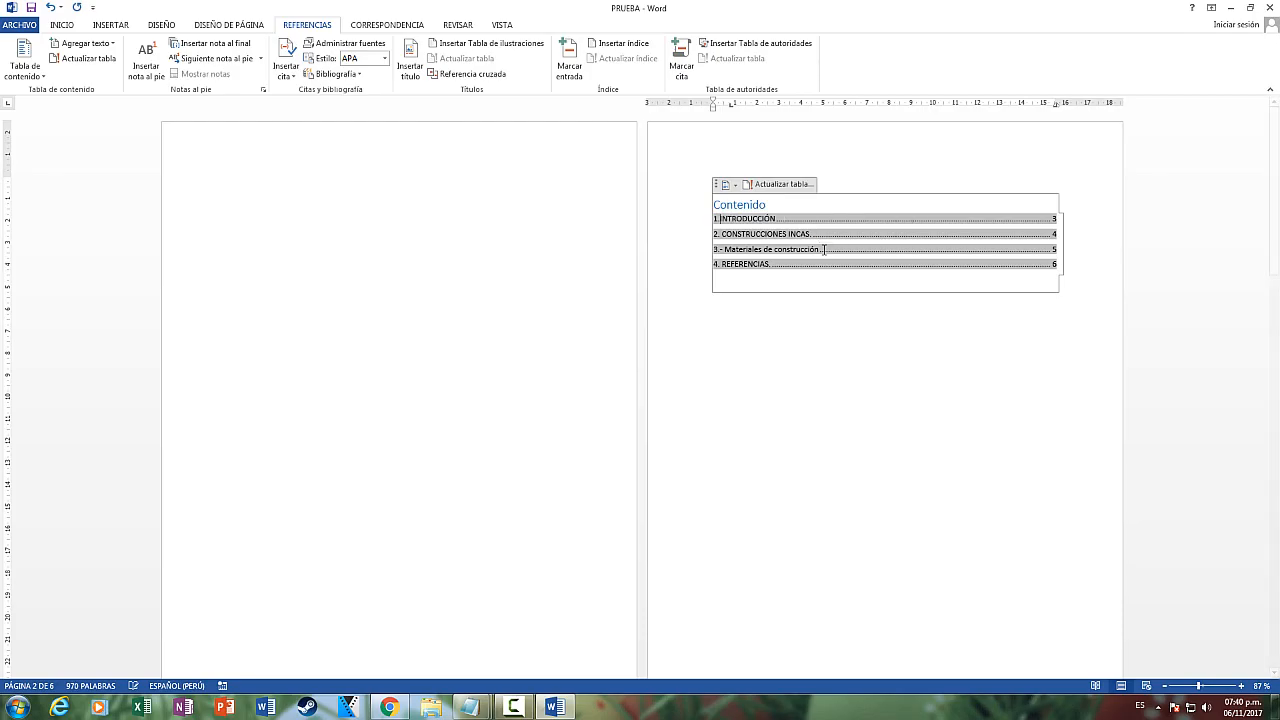
key(ctrl+z)
click(802, 350)
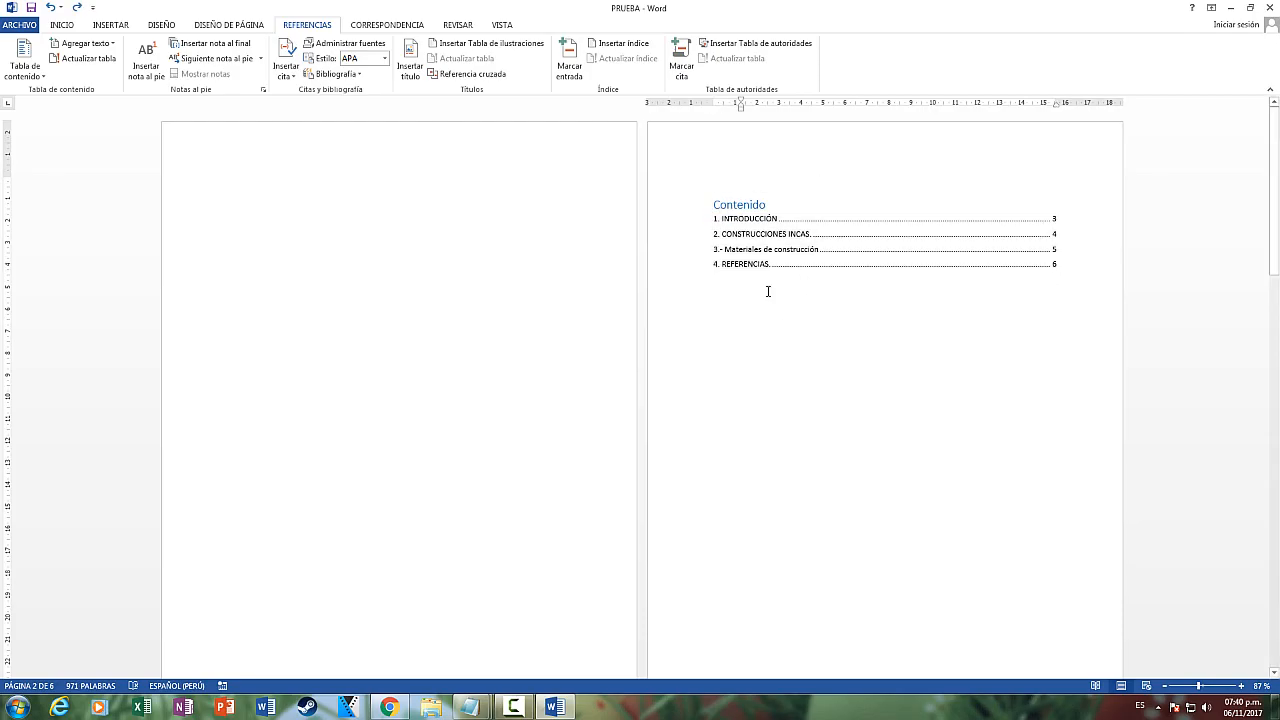
Add blank lines above the INTRODUCCIÓN heading on the third page until it moves to the fourth page
click(743, 222)
scroll(820, 383, down, 15)
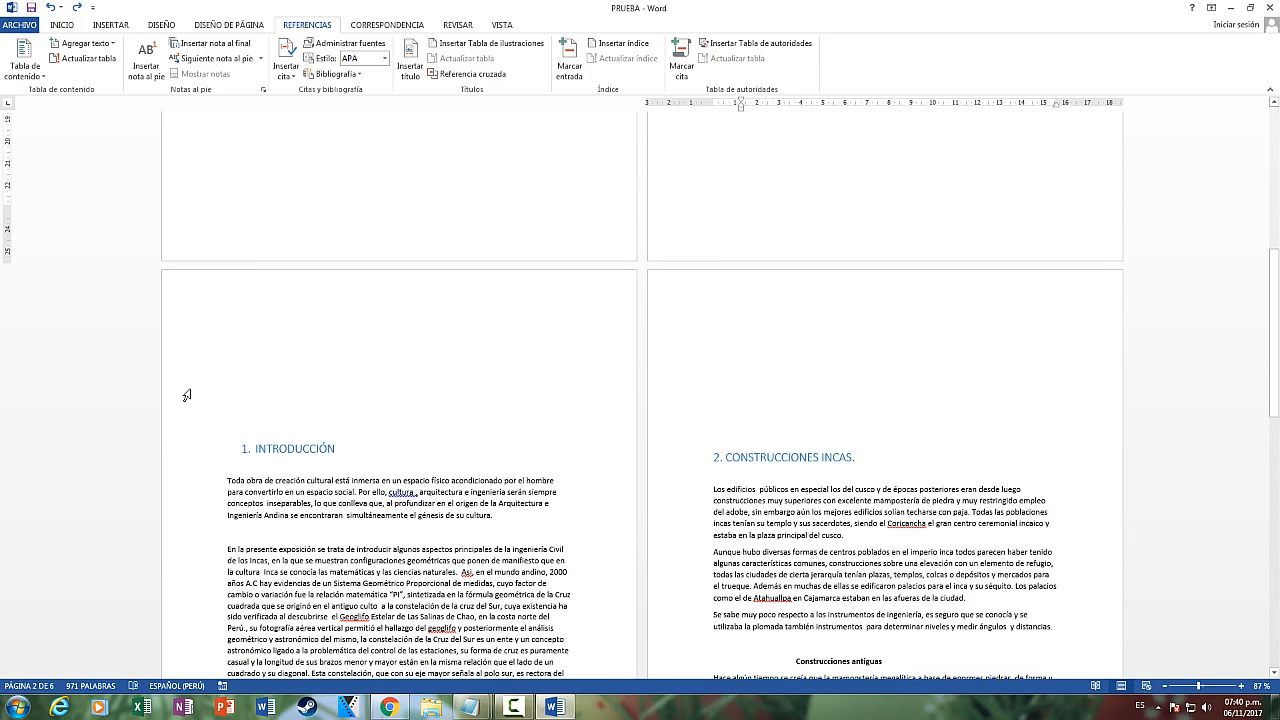
click(198, 366)
click(262, 374)
key(Return)
key(Return)
key(Return)
key(Return)
key(Return)
key(Return)
key(Return)
key(Return)
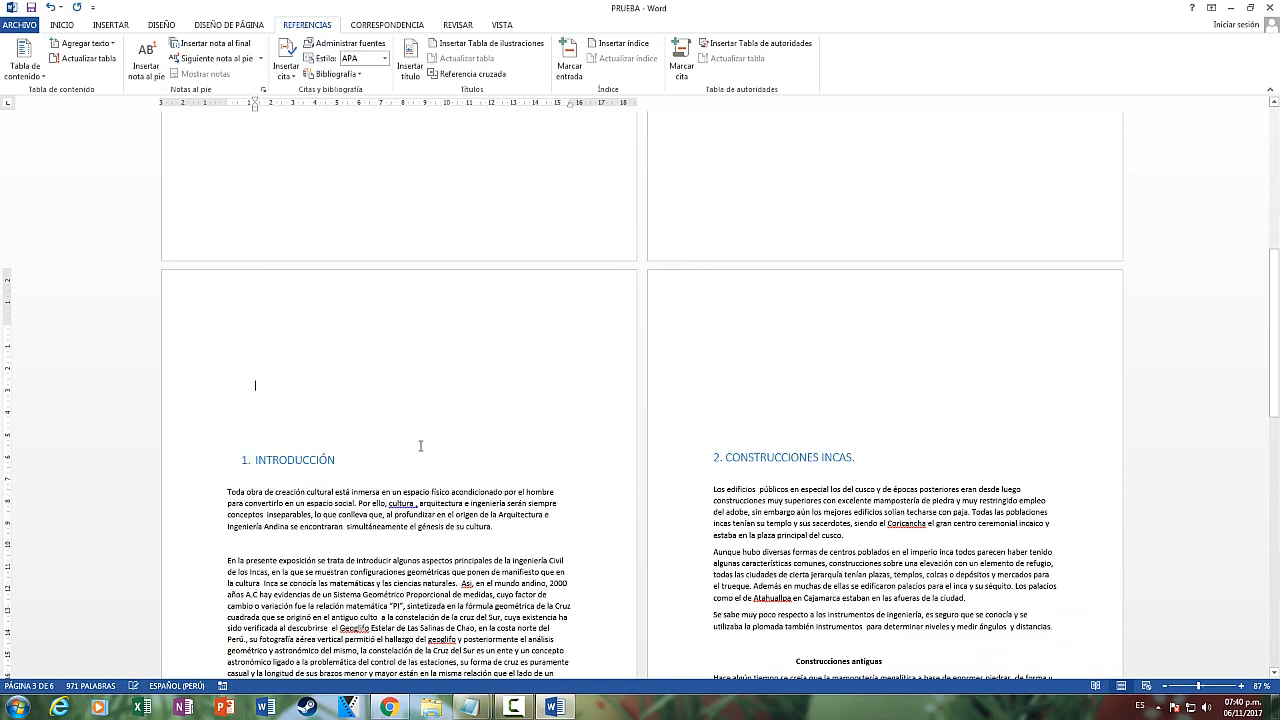
key(Return)
key(Return)
key(Return)
key(Return)
key(Return)
key(Return)
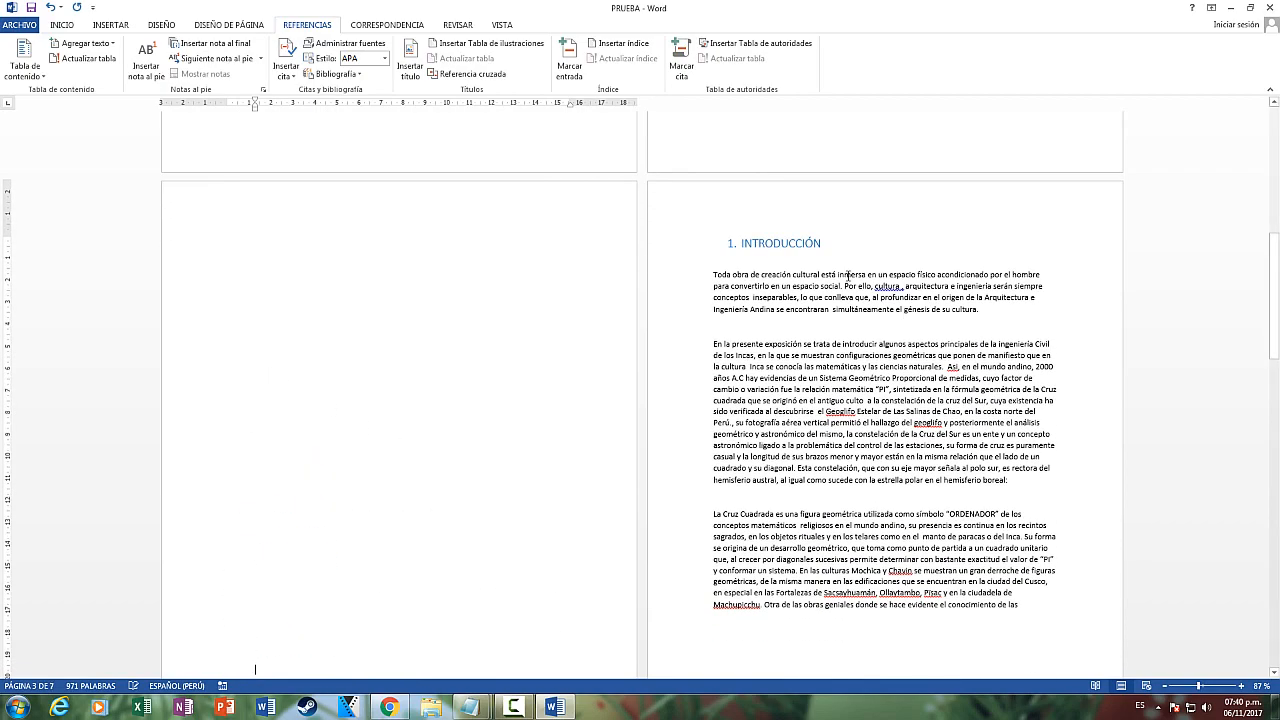
click(790, 242)
scroll(790, 242, down, 3)
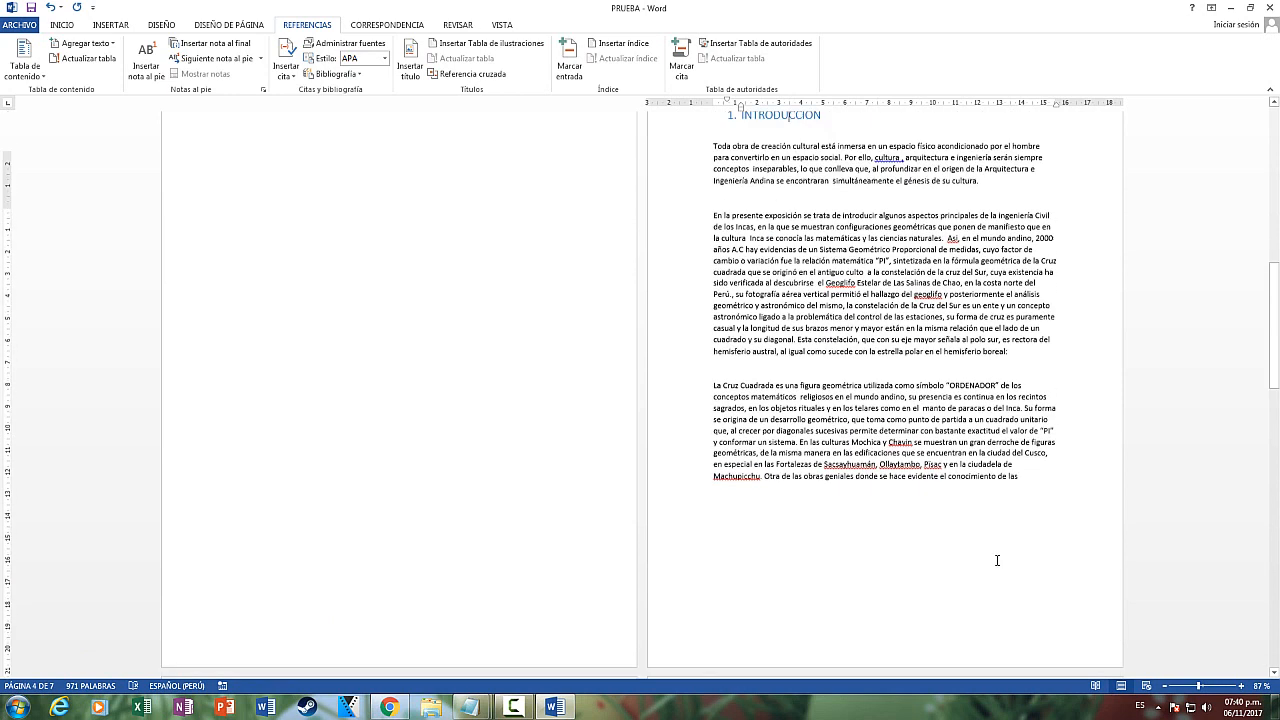
scroll(420, 137, up, 7)
scroll(820, 563, up, 10)
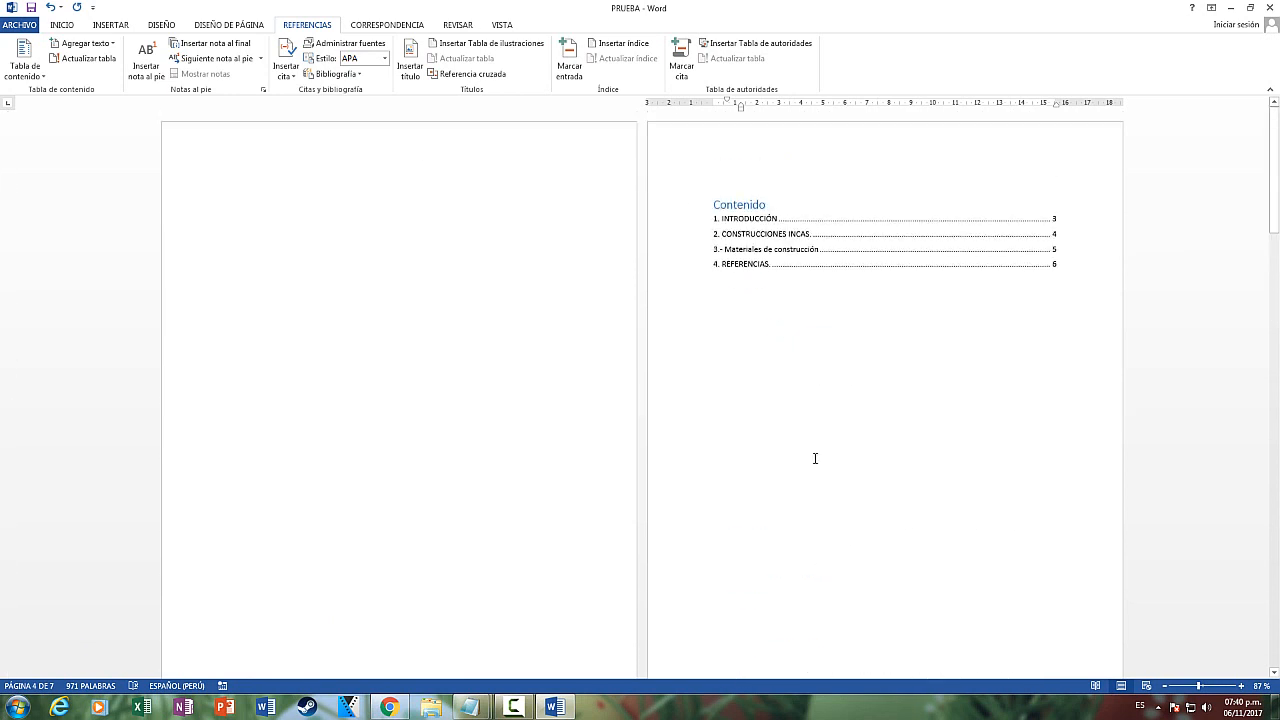
click(785, 187)
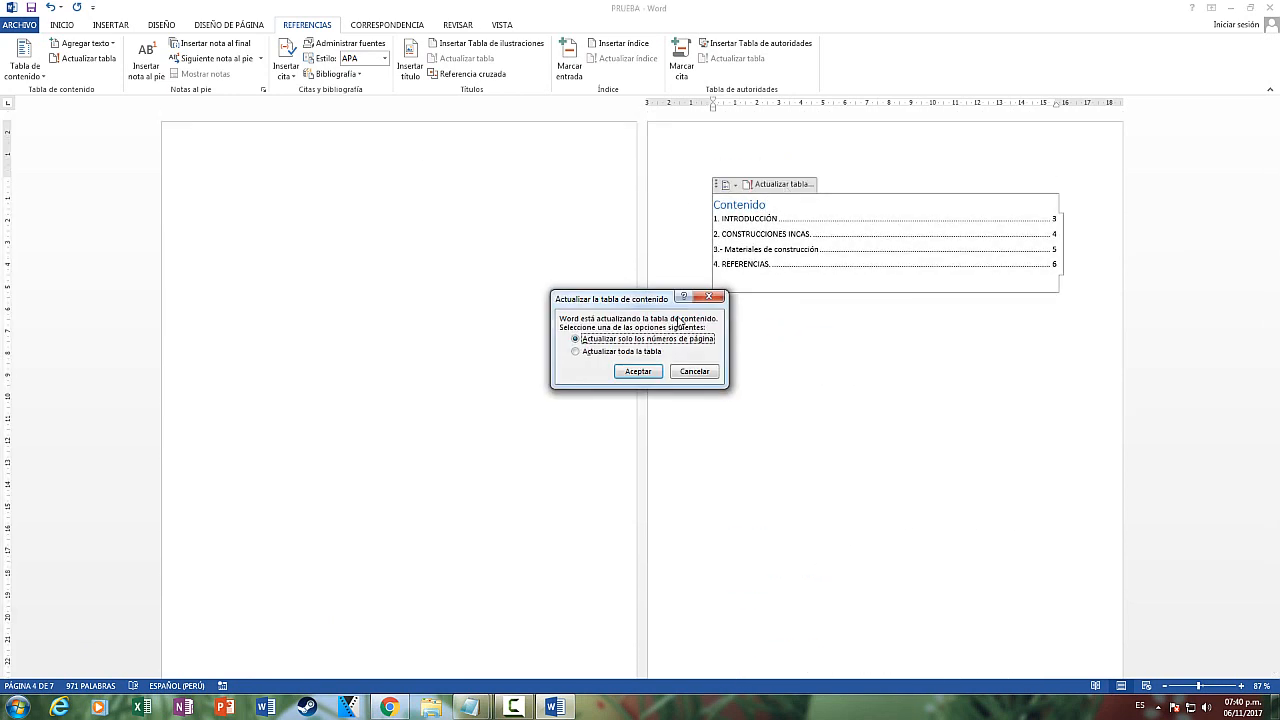
click(613, 354)
click(709, 297)
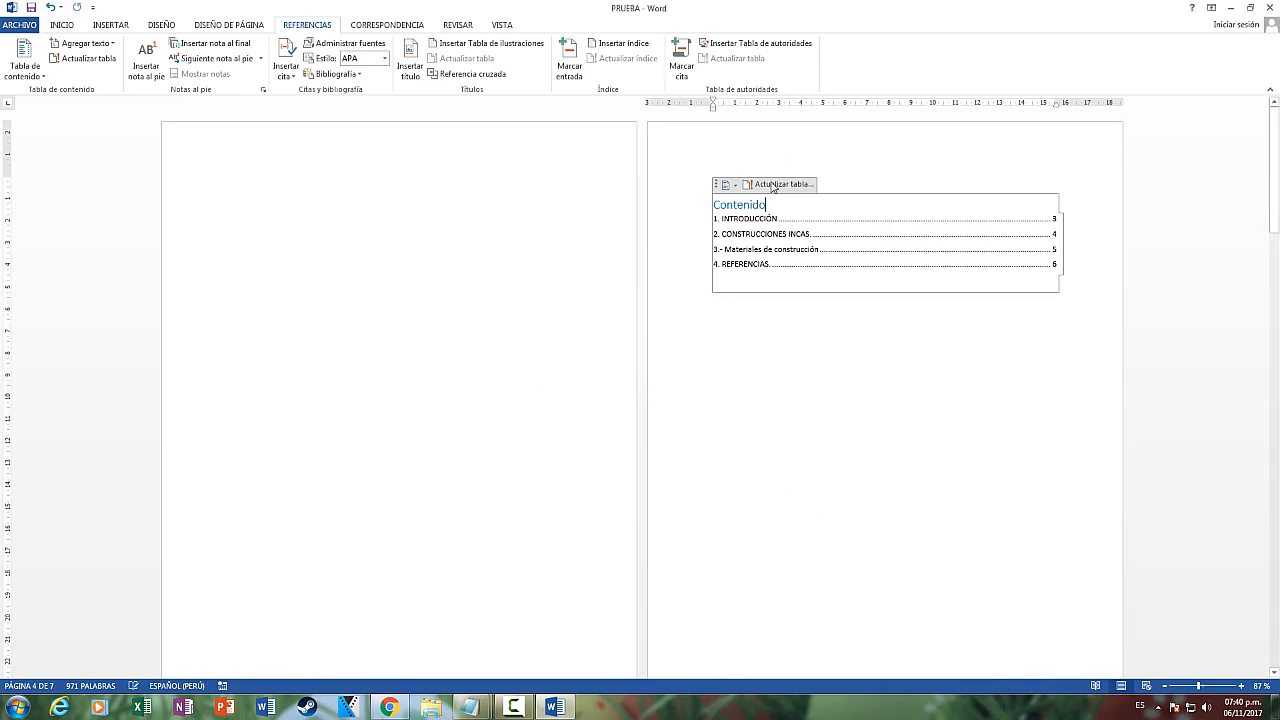
Update the entire table of contents to reflect the shifted pages
click(778, 190)
click(598, 354)
click(637, 371)
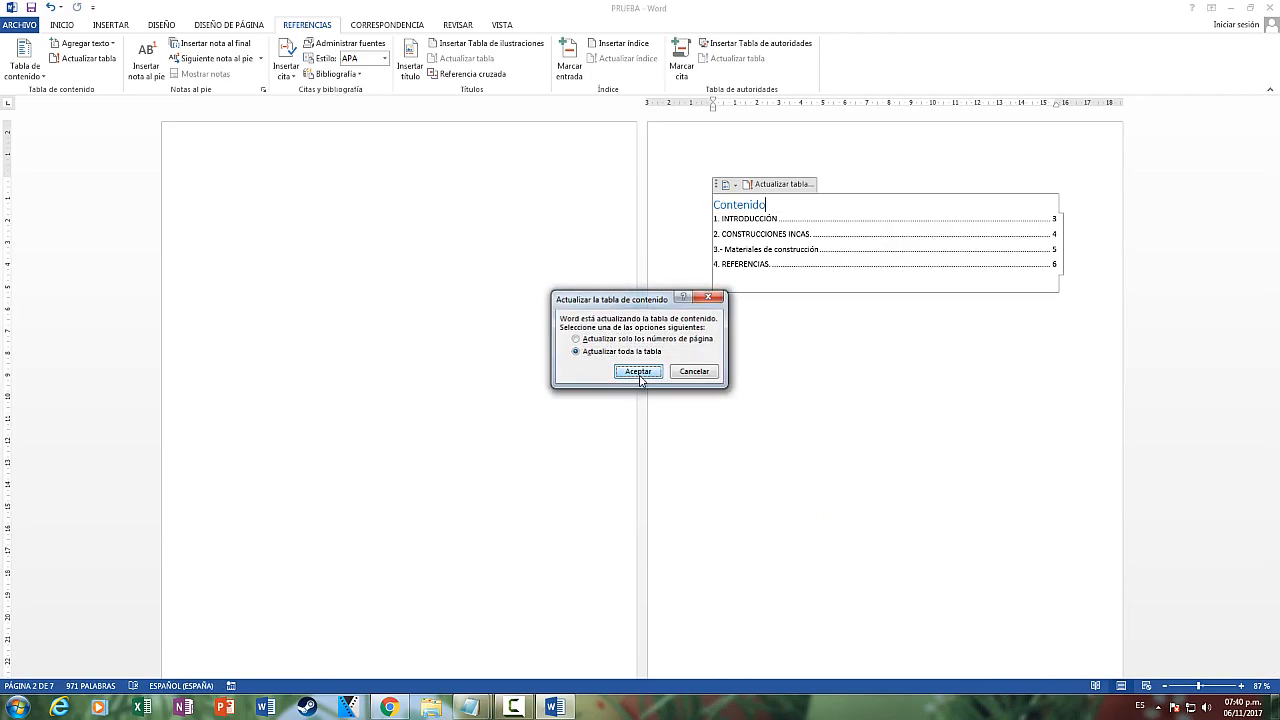
click(1058, 214)
click(1078, 208)
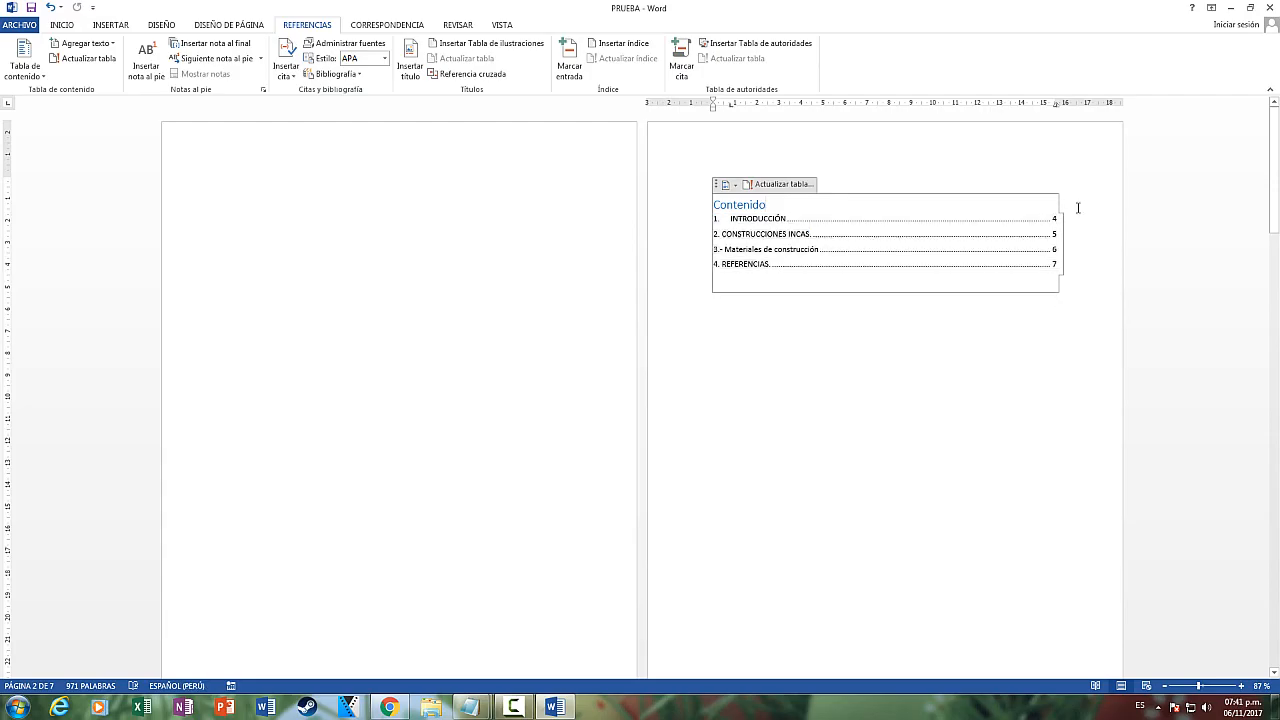
Delete the blank lines above the INTRODUCCIÓN heading until it moves back to the start of the third page
scroll(989, 411, down, 8)
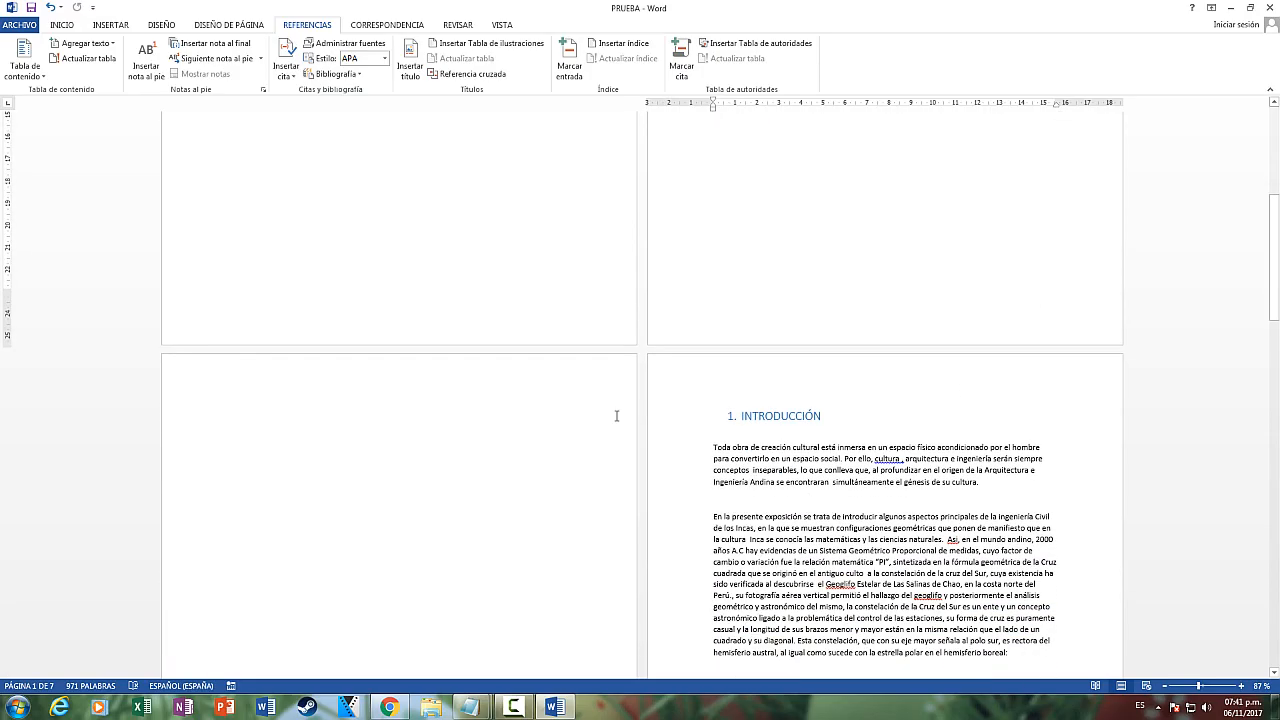
click(561, 386)
key(Delete)
key(Delete)
key(Delete)
key(Delete)
key(Delete)
key(Delete)
key(Delete)
key(Delete)
key(Delete)
key(Delete)
key(Delete)
key(Delete)
key(Delete)
key(Delete)
key(Delete)
key(Delete)
key(Delete)
key(Delete)
key(Delete)
key(Delete)
key(Delete)
key(Delete)
key(Delete)
key(Delete)
key(Delete)
key(Delete)
key(Delete)
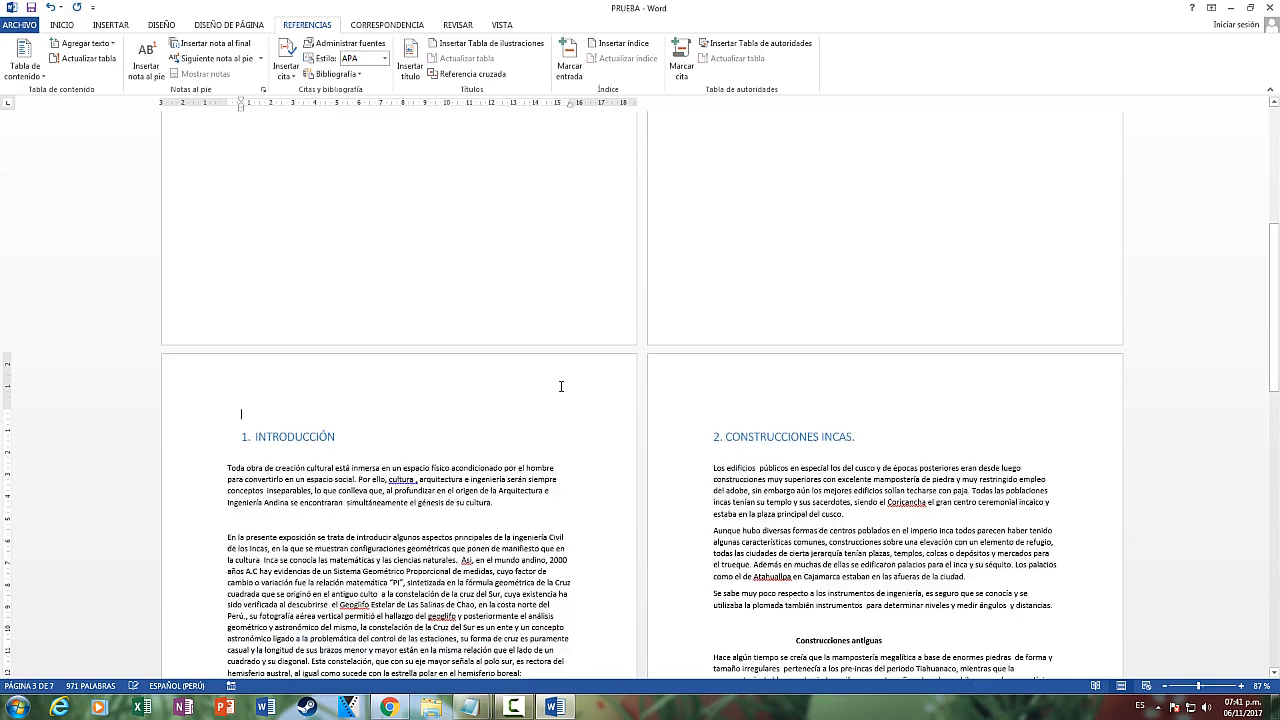
key(Delete)
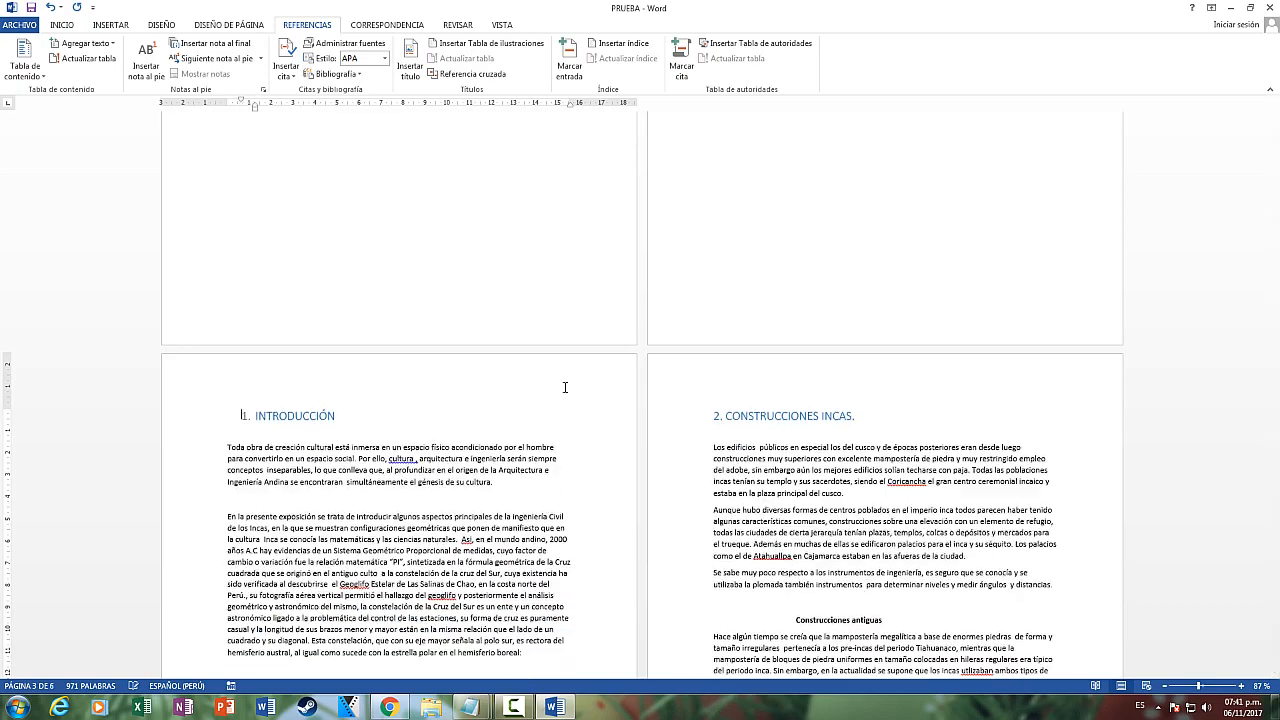
Update the entire table of contents again after moving INTRODUCCIÓN back to the third page
scroll(560, 415, up, 8)
click(766, 204)
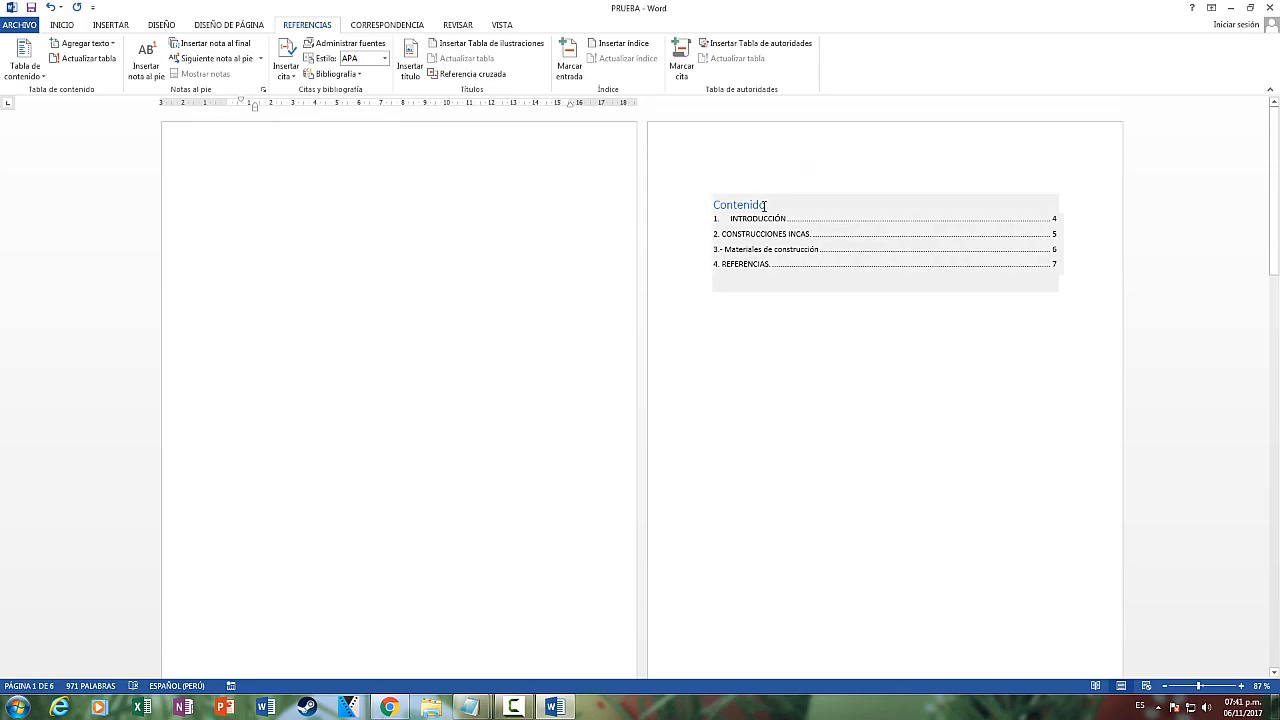
click(780, 184)
click(597, 352)
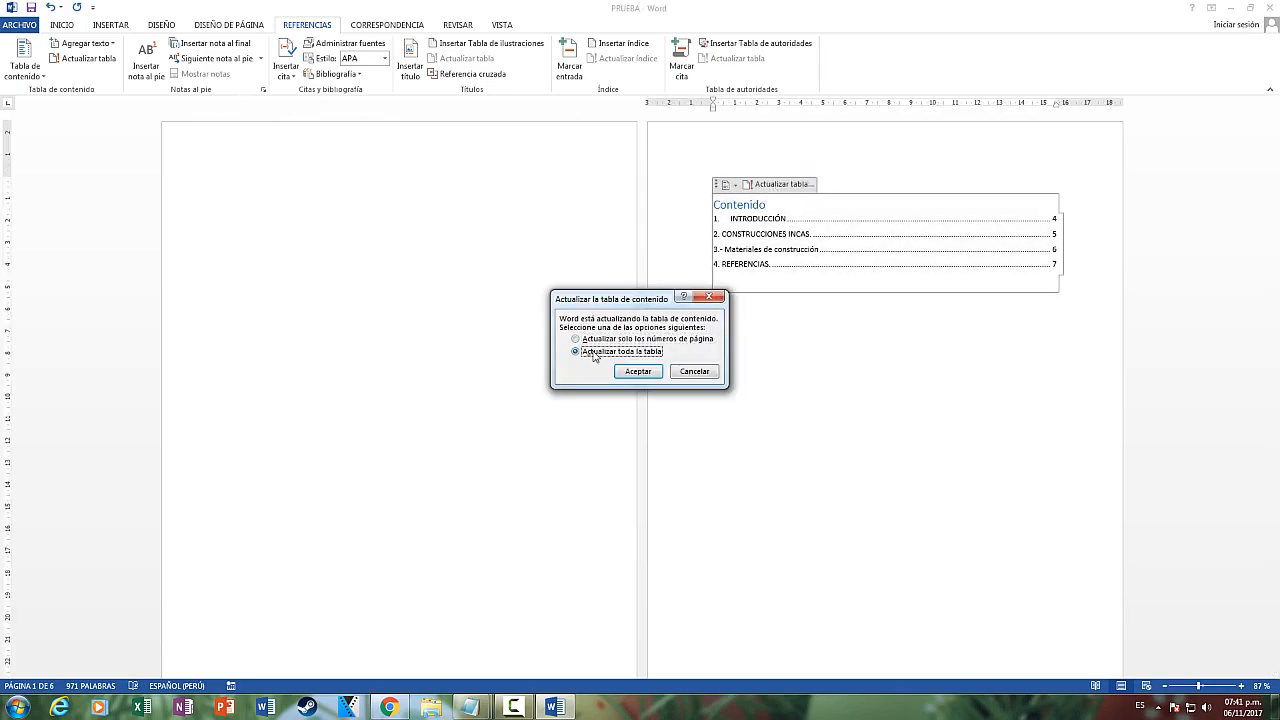
key(Return)
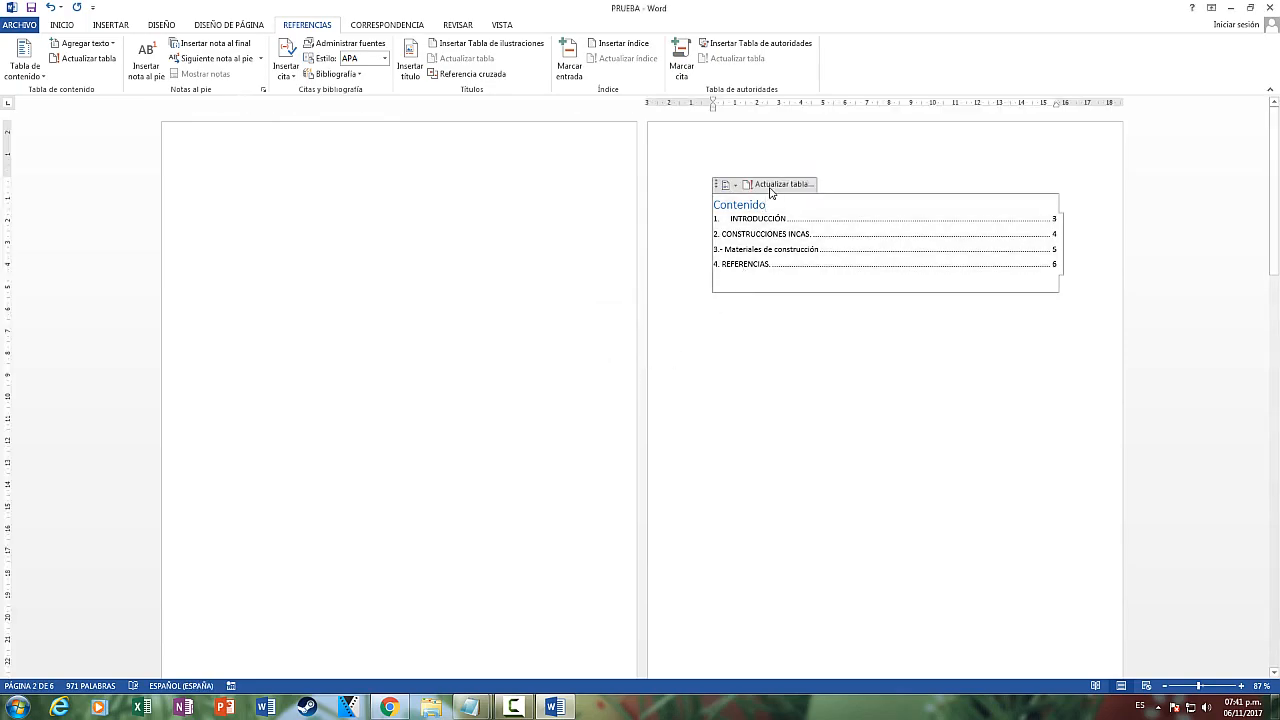
Apply the Título 2 style to the Construcciones antiguas subheading under 2. CONSTRUCCIONES INCAS
click(777, 391)
scroll(777, 391, down, 10)
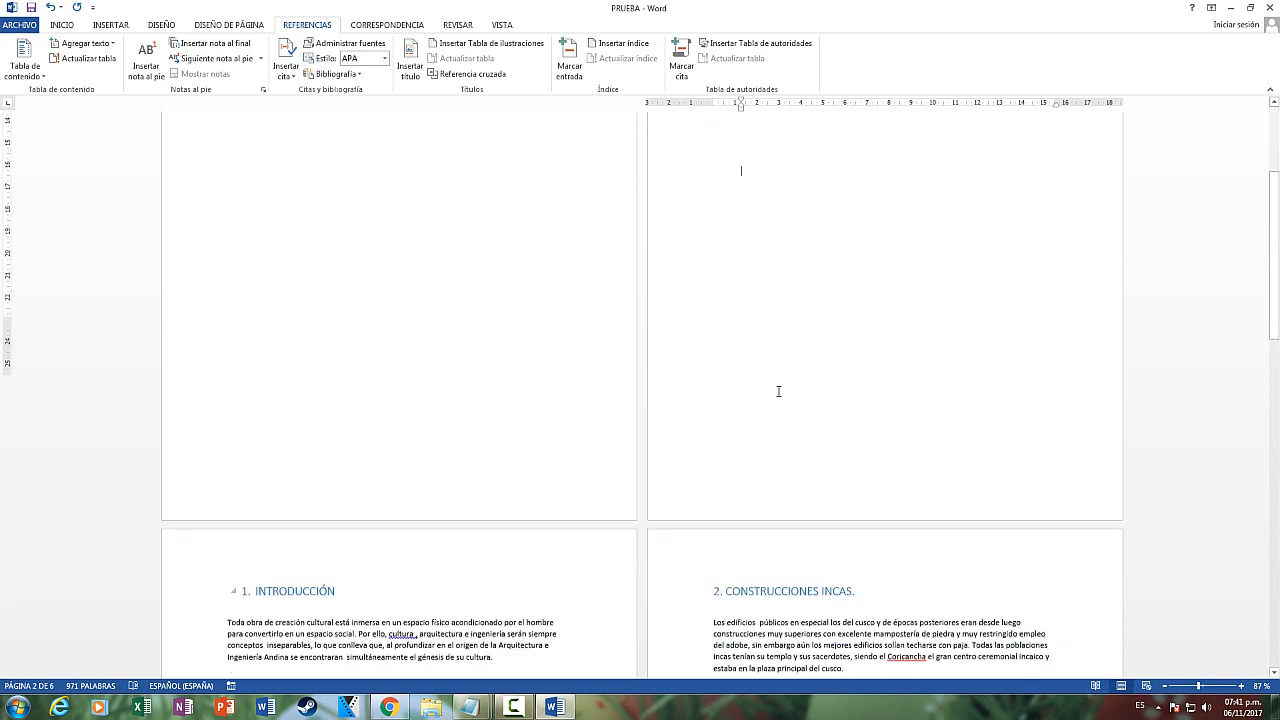
scroll(714, 407, up, 3)
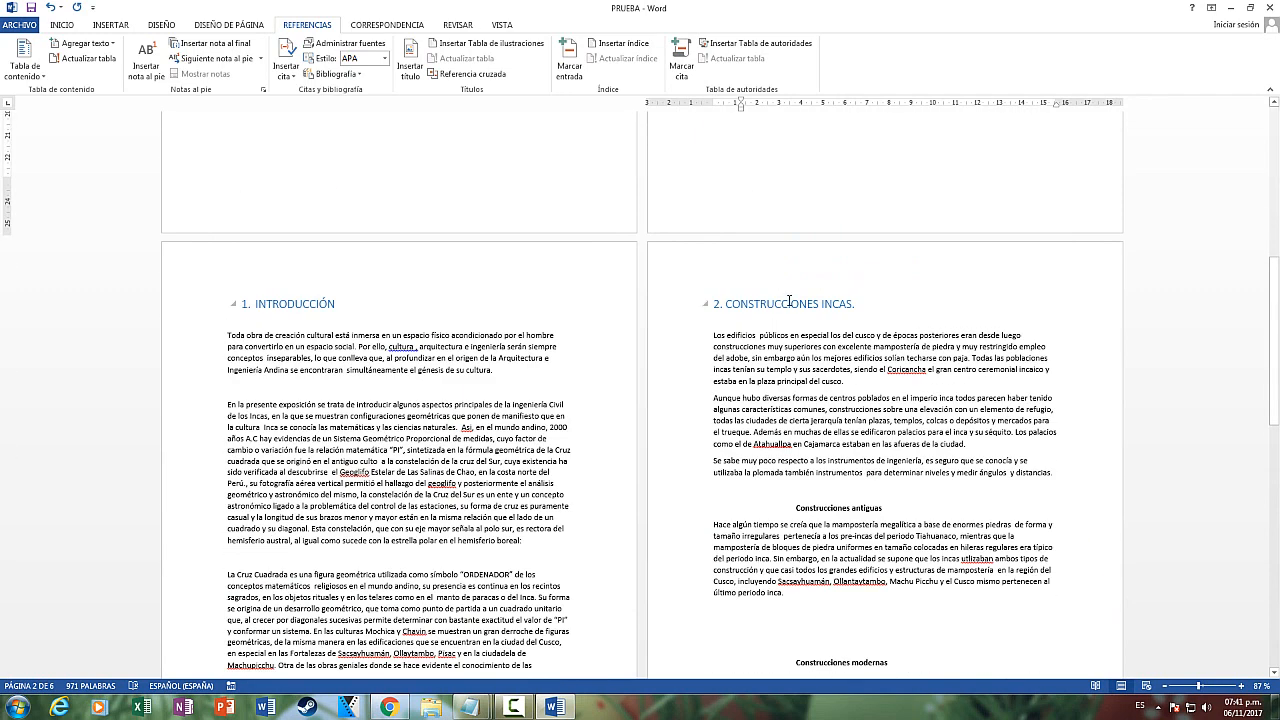
double_click(836, 303)
scroll(760, 374, up, 10)
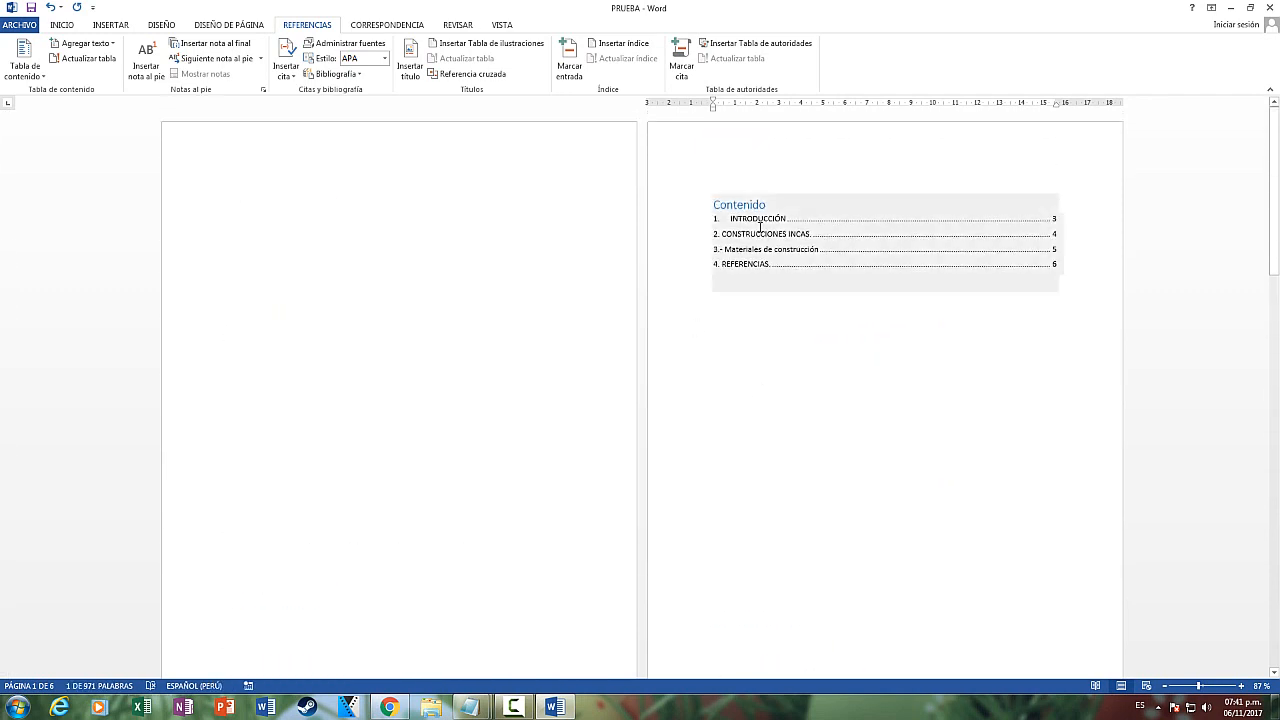
click(805, 234)
scroll(762, 360, down, 12)
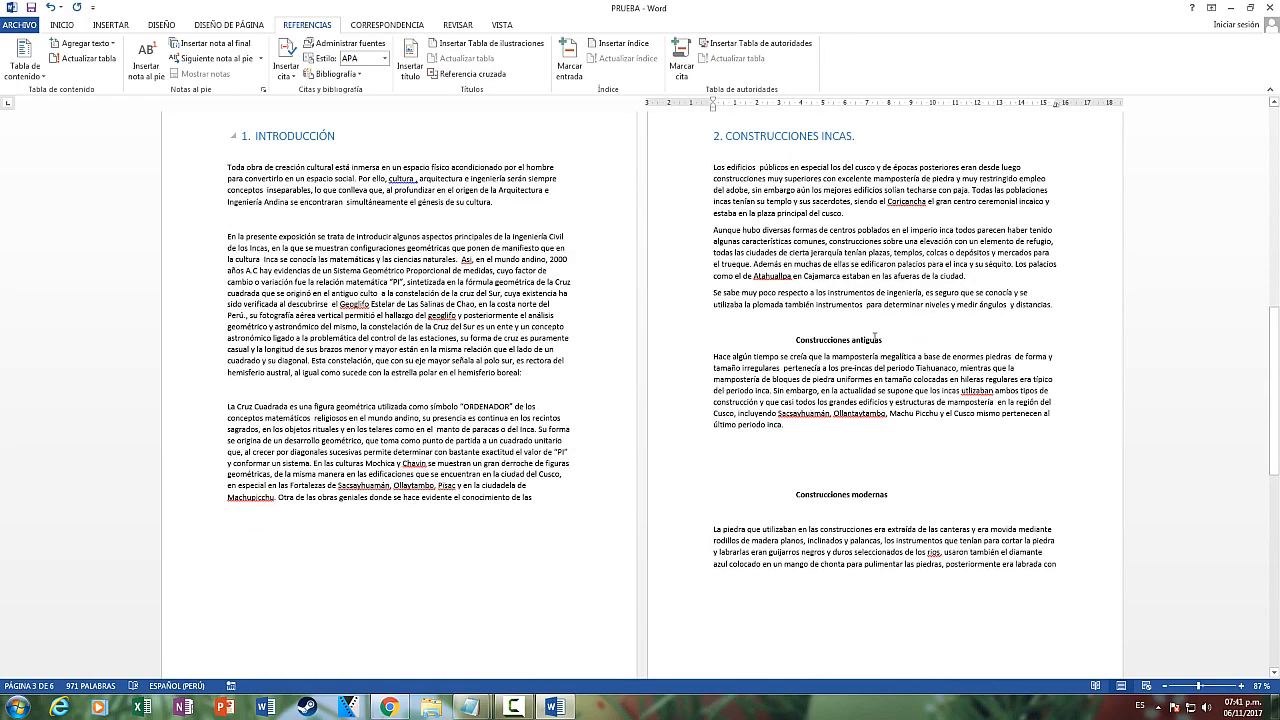
triple_click(825, 341)
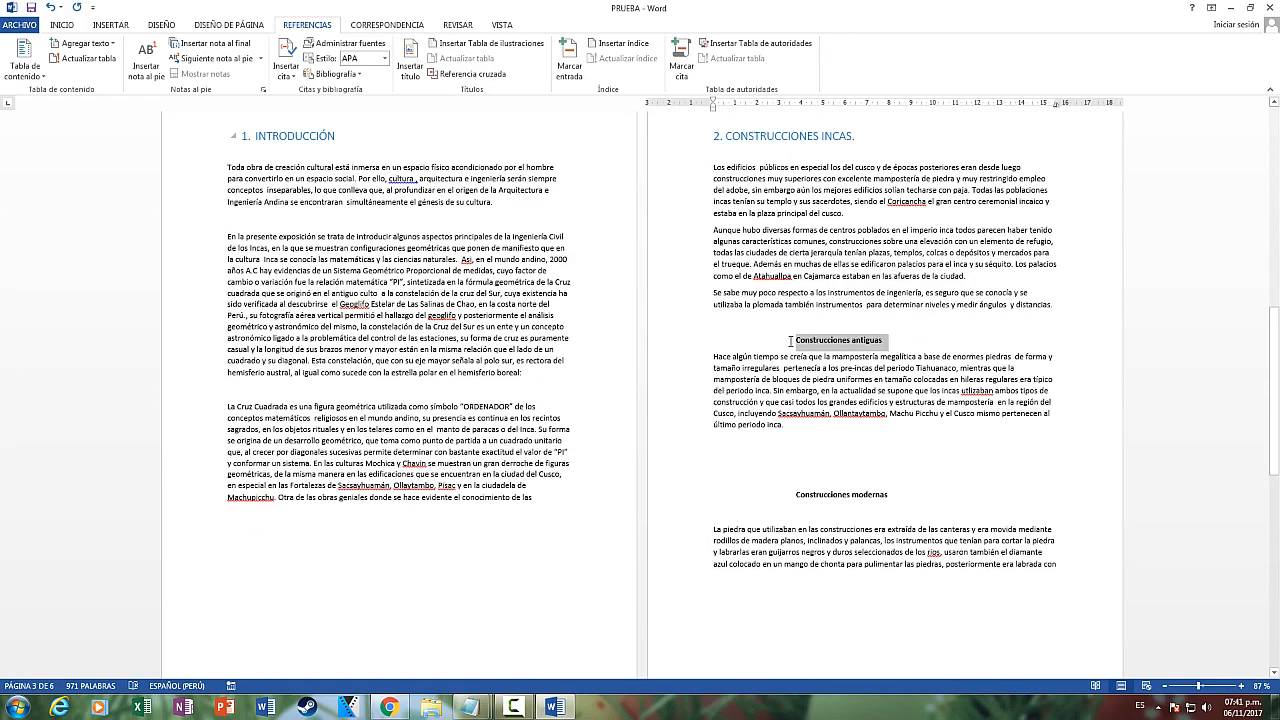
click(74, 27)
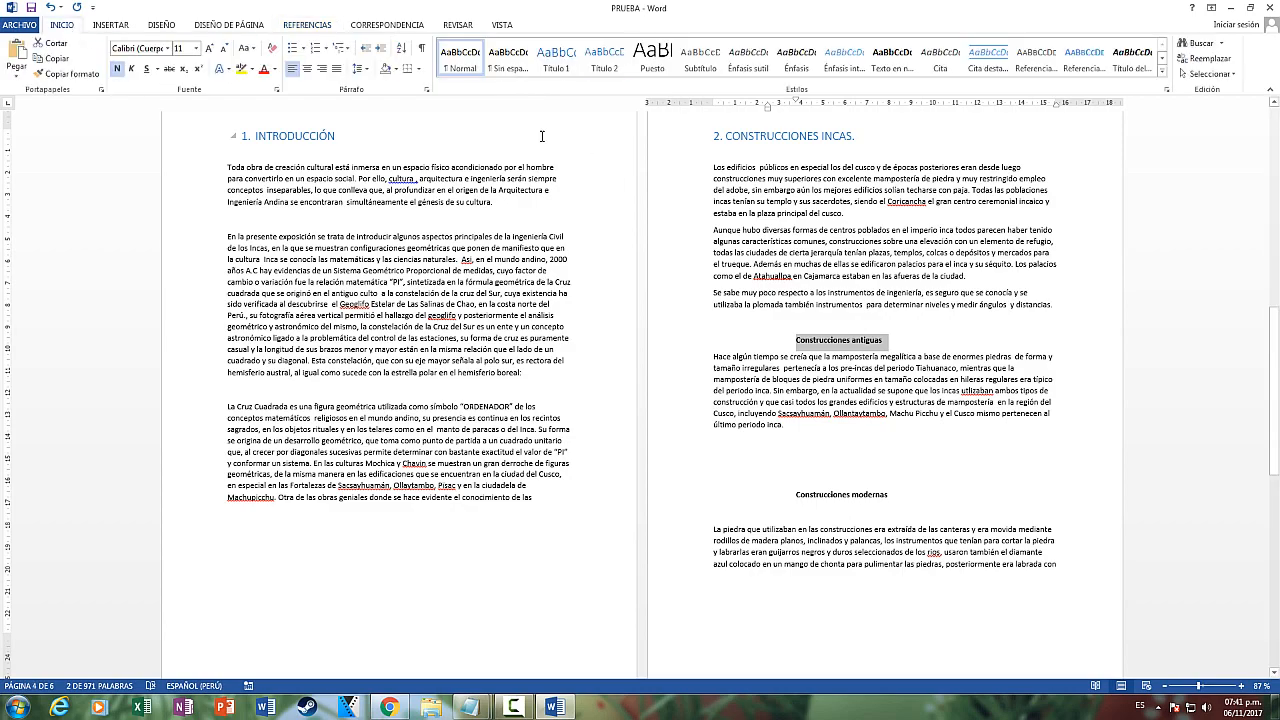
click(615, 57)
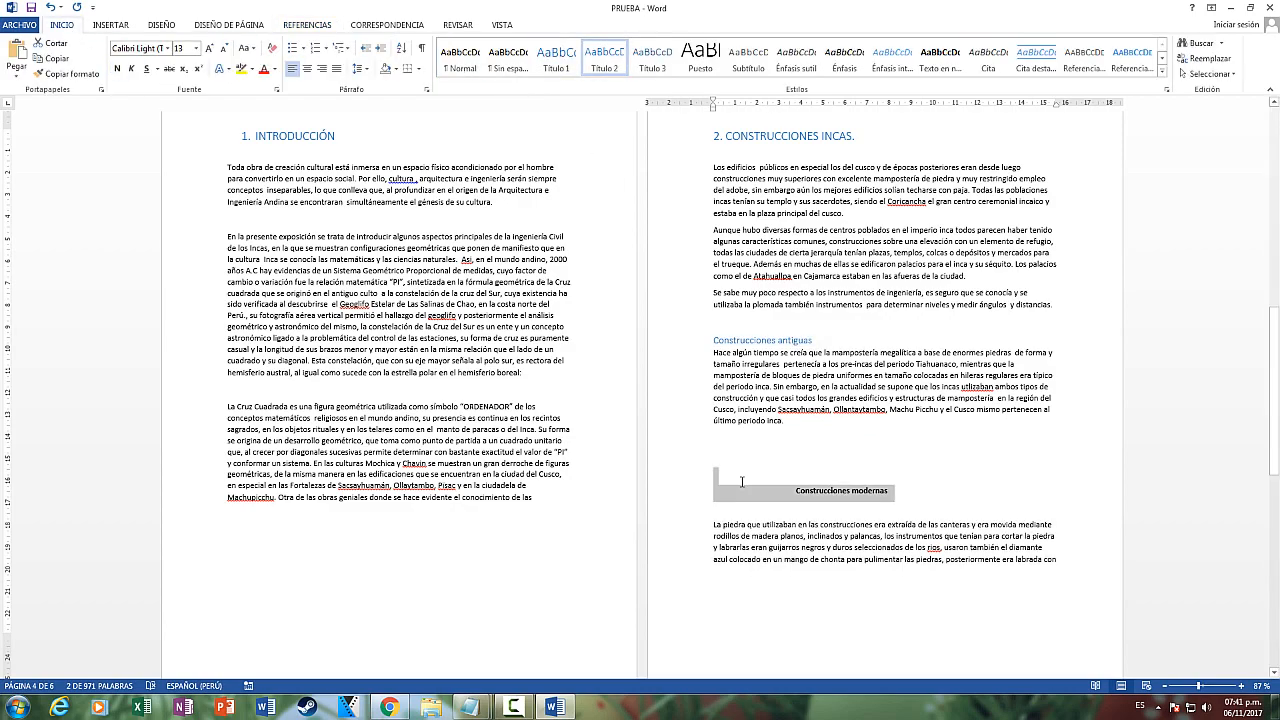
Apply the Título 2 style to the Construcciones modernas subheading and remove its indentation so it starts at the left margin
click(604, 57)
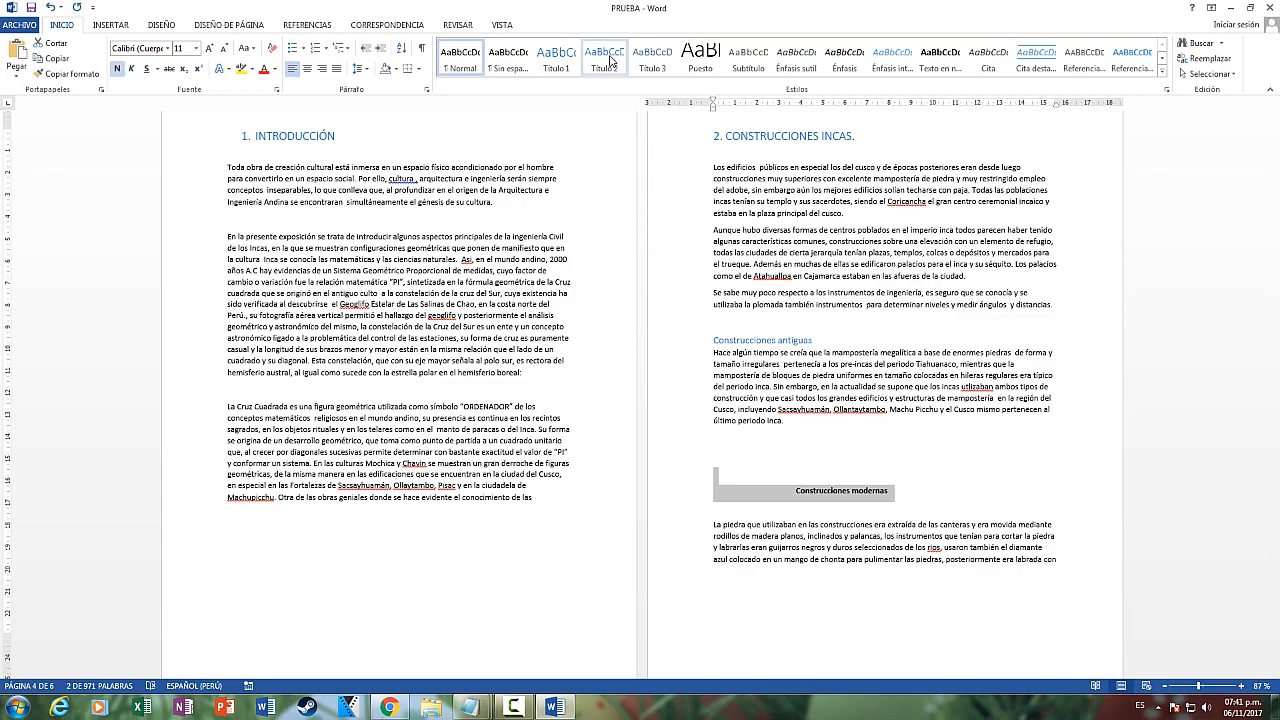
click(913, 491)
drag(913, 491, 815, 492)
click(605, 55)
click(795, 487)
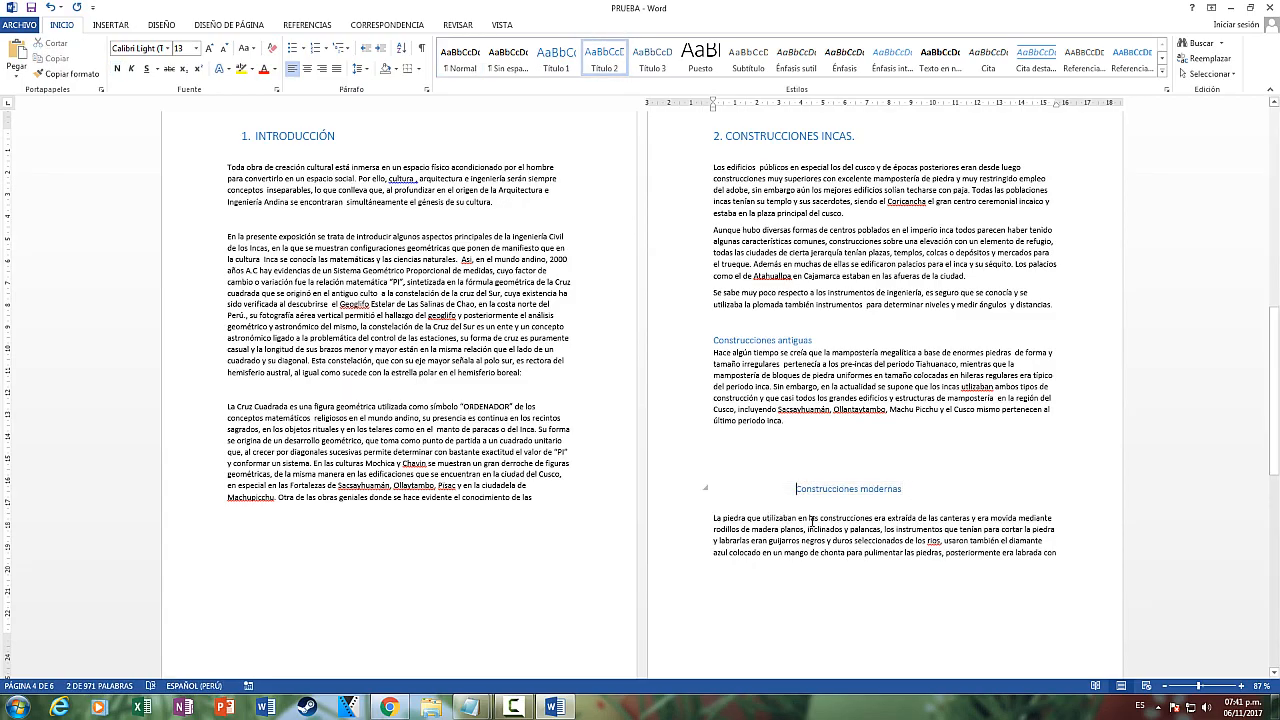
key(BackSpace)
key(BackSpace)
key(BackSpace)
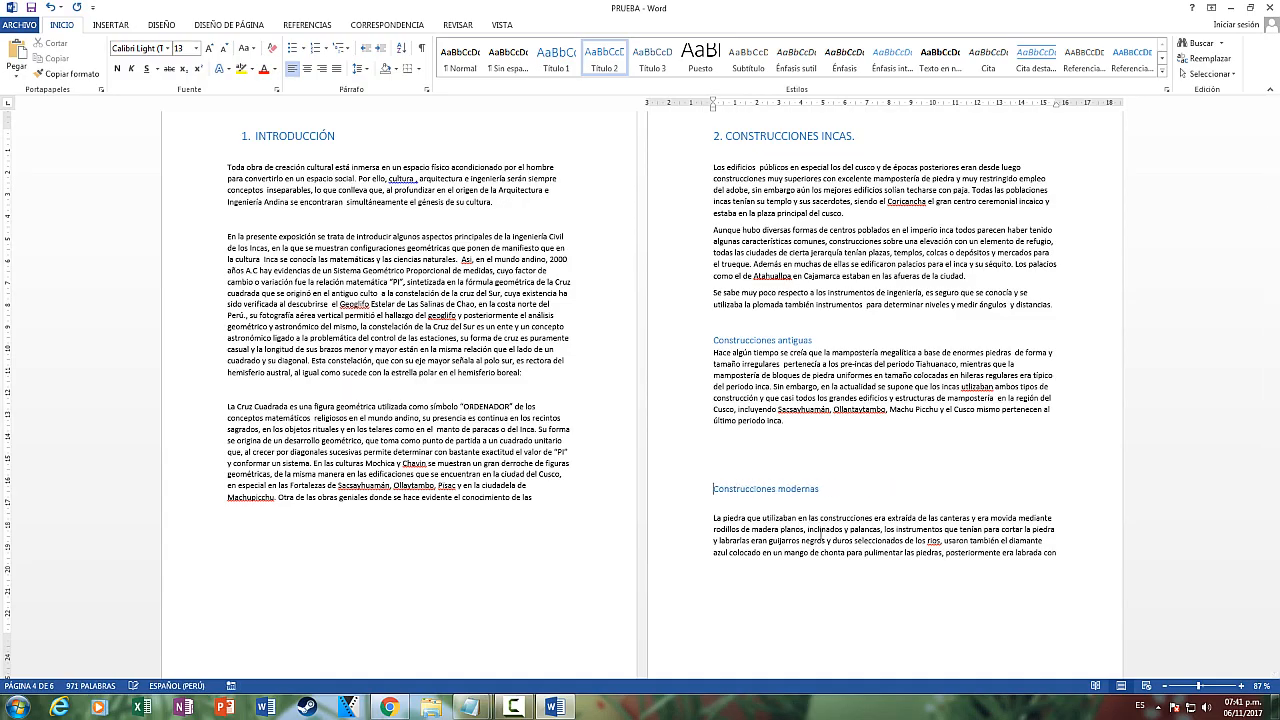
Update the entire table of contents to include the two Título 2 subheadings
scroll(820, 535, up, 20)
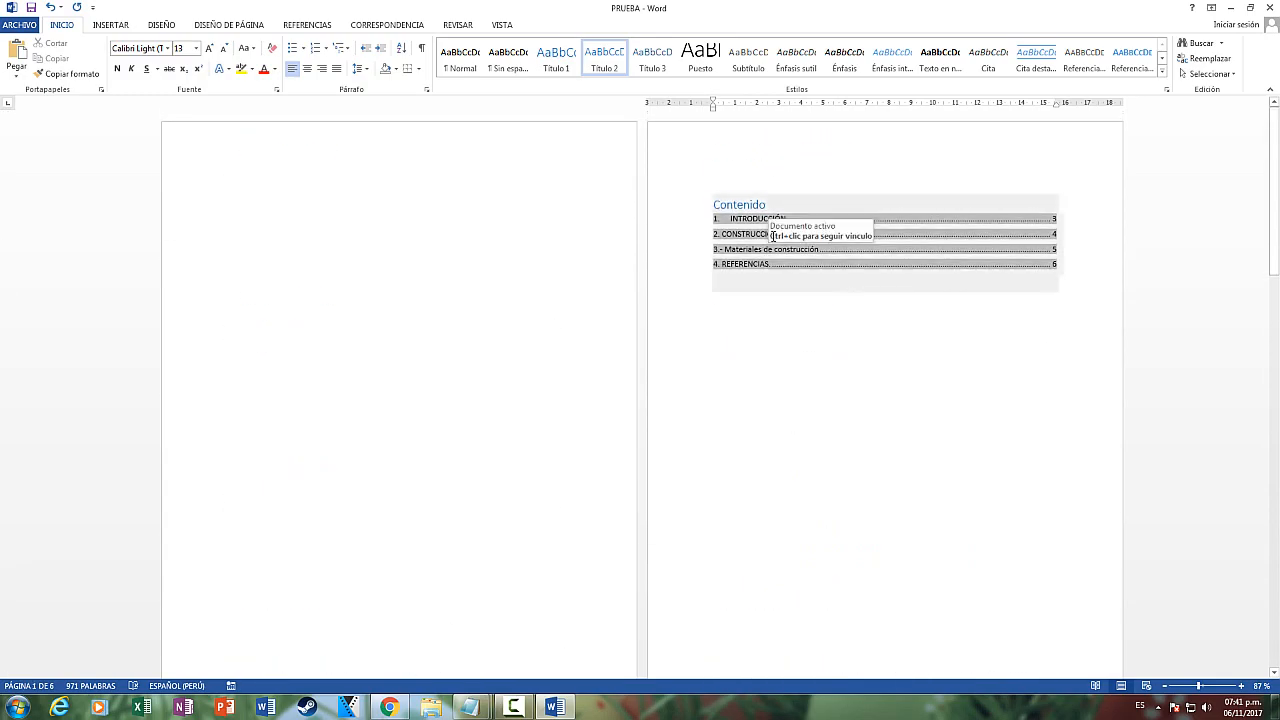
click(775, 213)
click(779, 184)
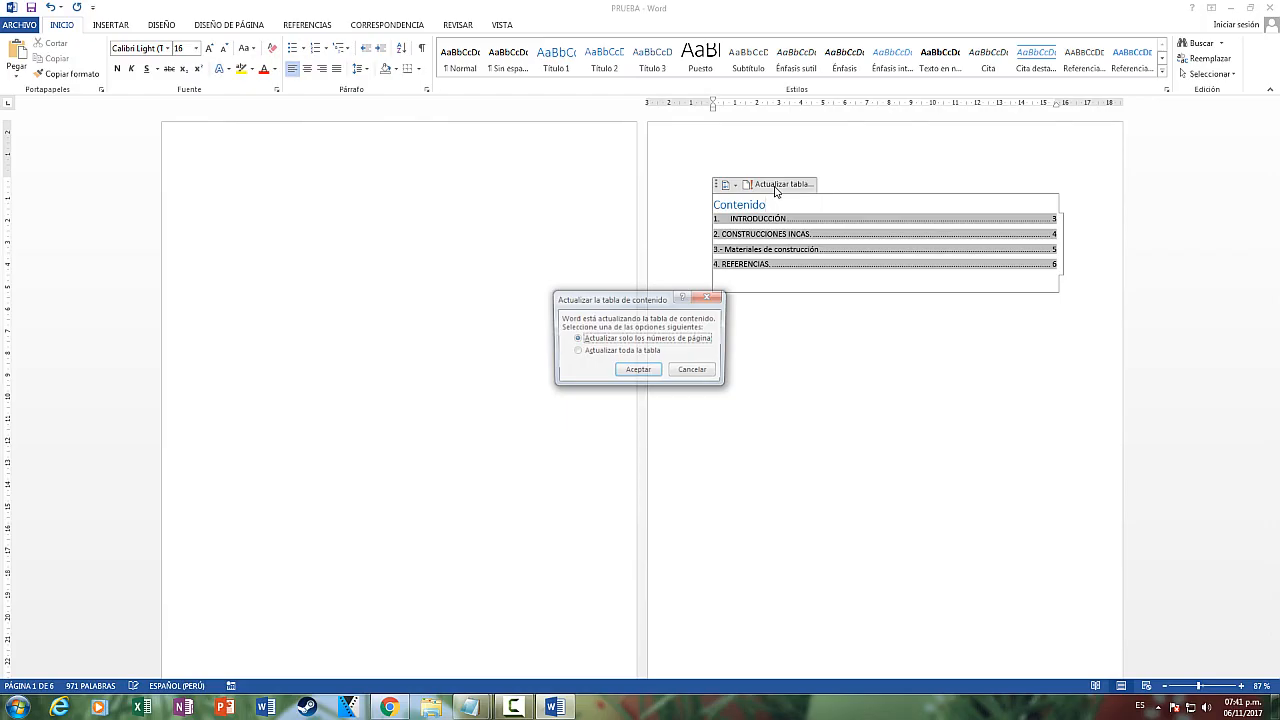
click(604, 352)
click(638, 371)
click(811, 394)
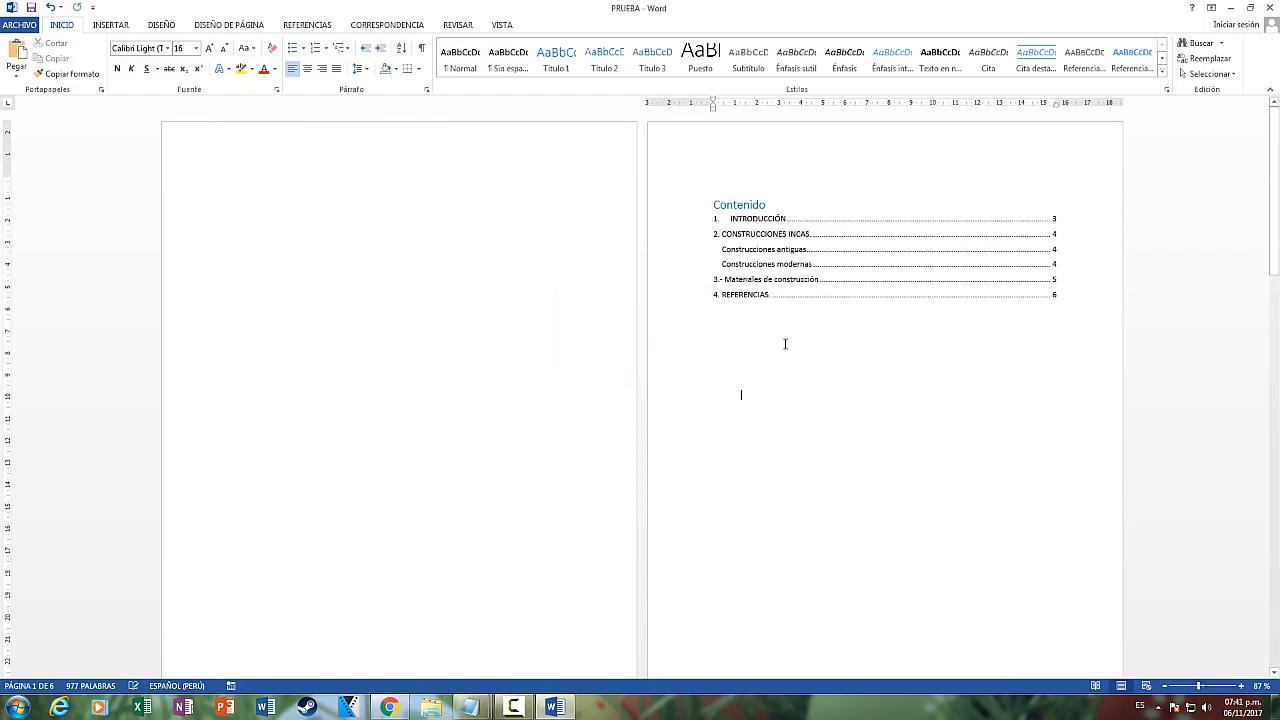
Add the line XXXXXXXXXXXXXX directly below the Construcciones antiguas subheading and apply the Título 3 style to it
drag(727, 250, 833, 264)
click(934, 546)
scroll(934, 546, down, 10)
click(909, 548)
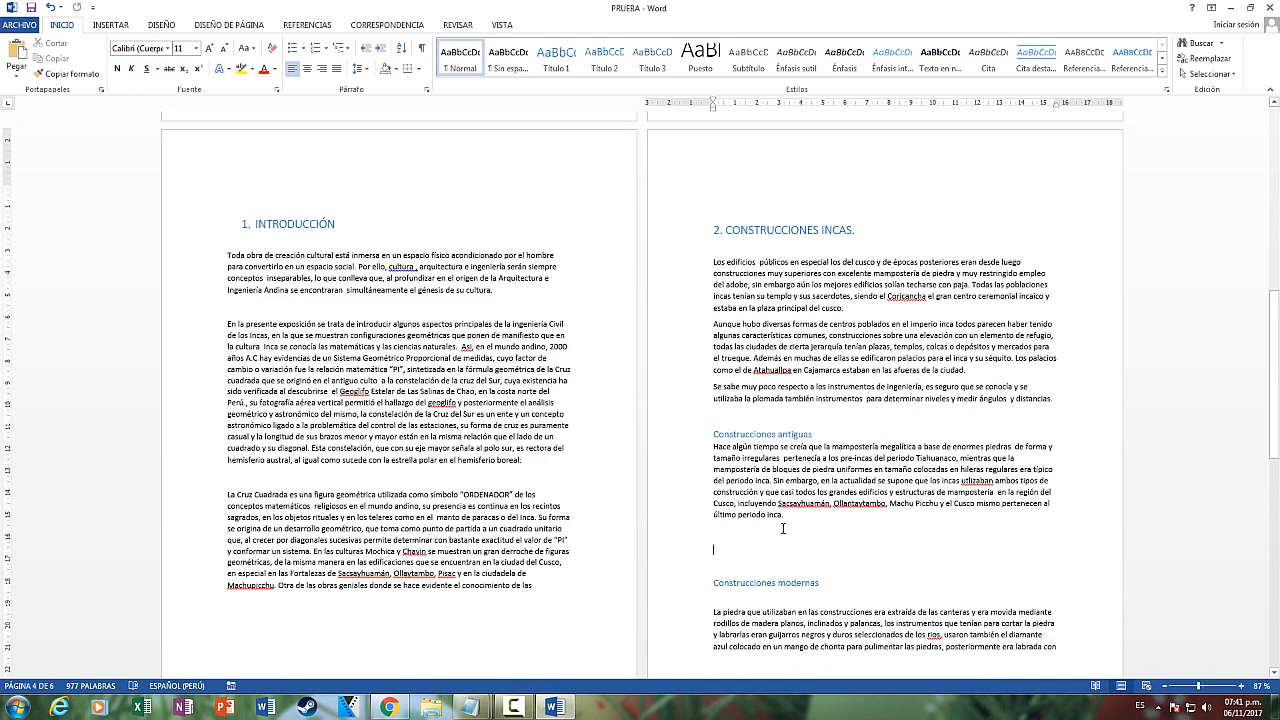
click(812, 432)
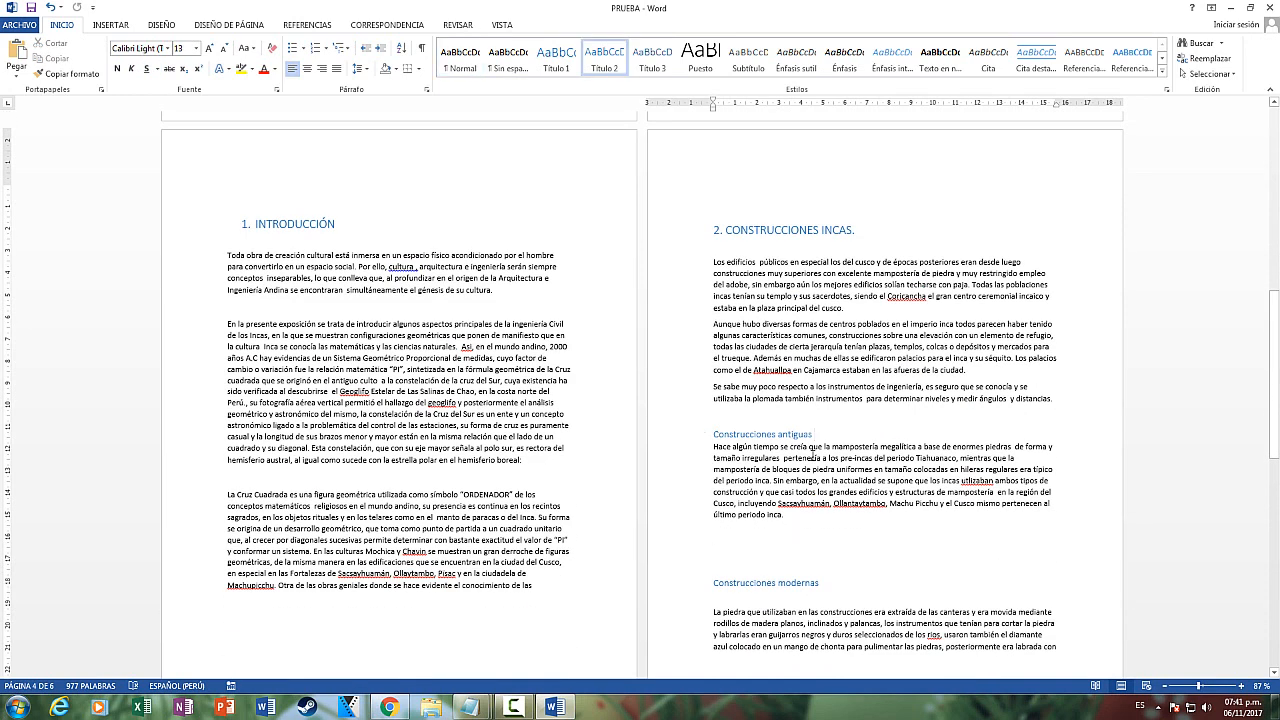
key(Return)
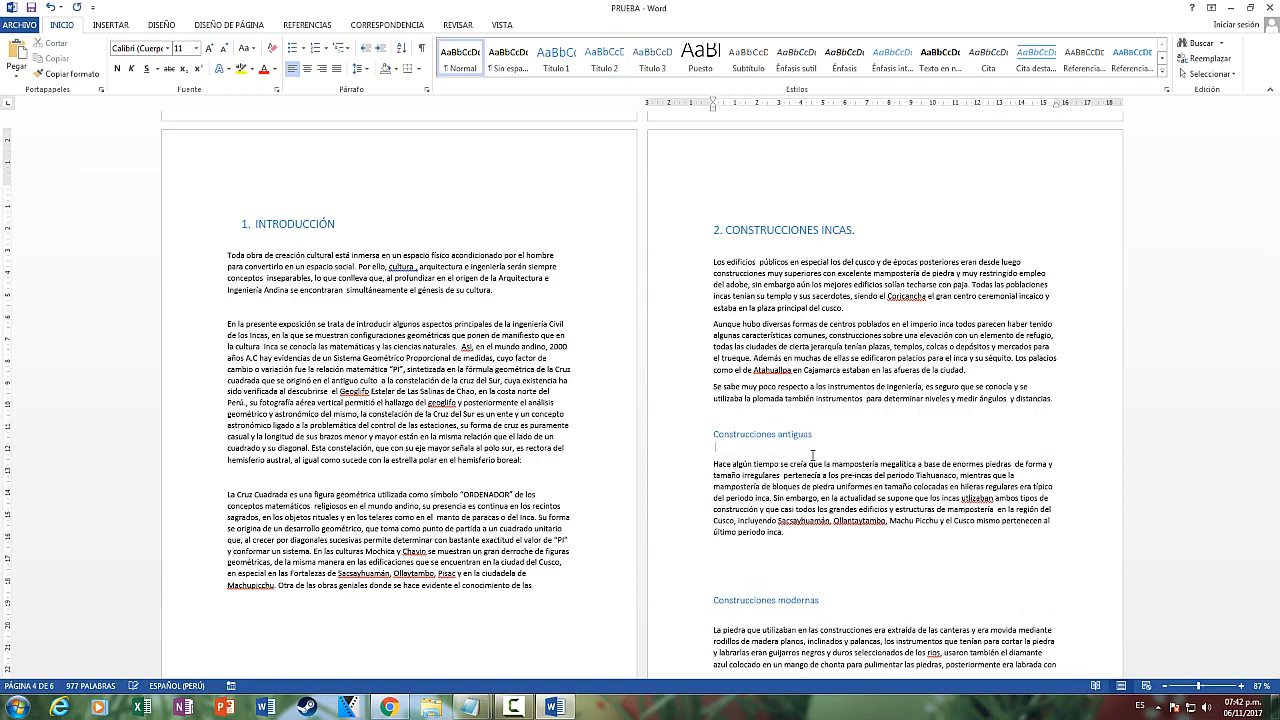
text(XXXXXXXXXXXXXX)
drag(788, 448, 713, 449)
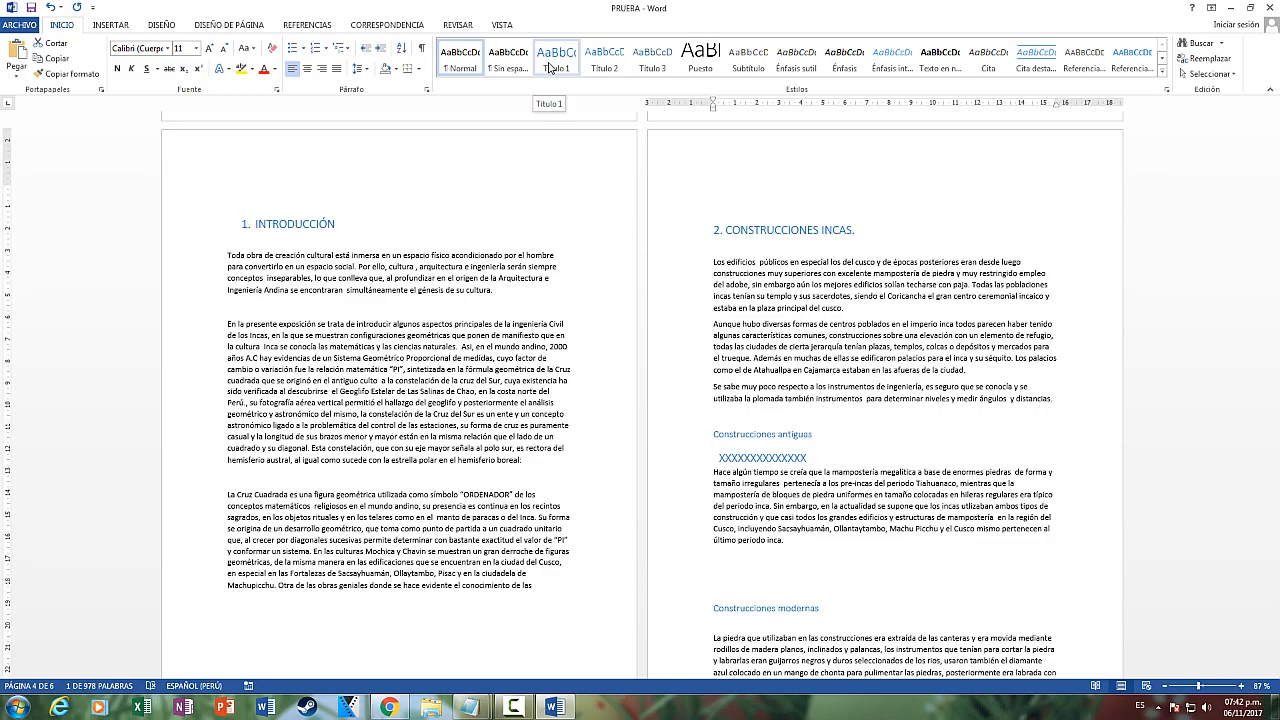
click(652, 60)
Update the entire table of contents to include the Título 3 entry
scroll(786, 430, up, 12)
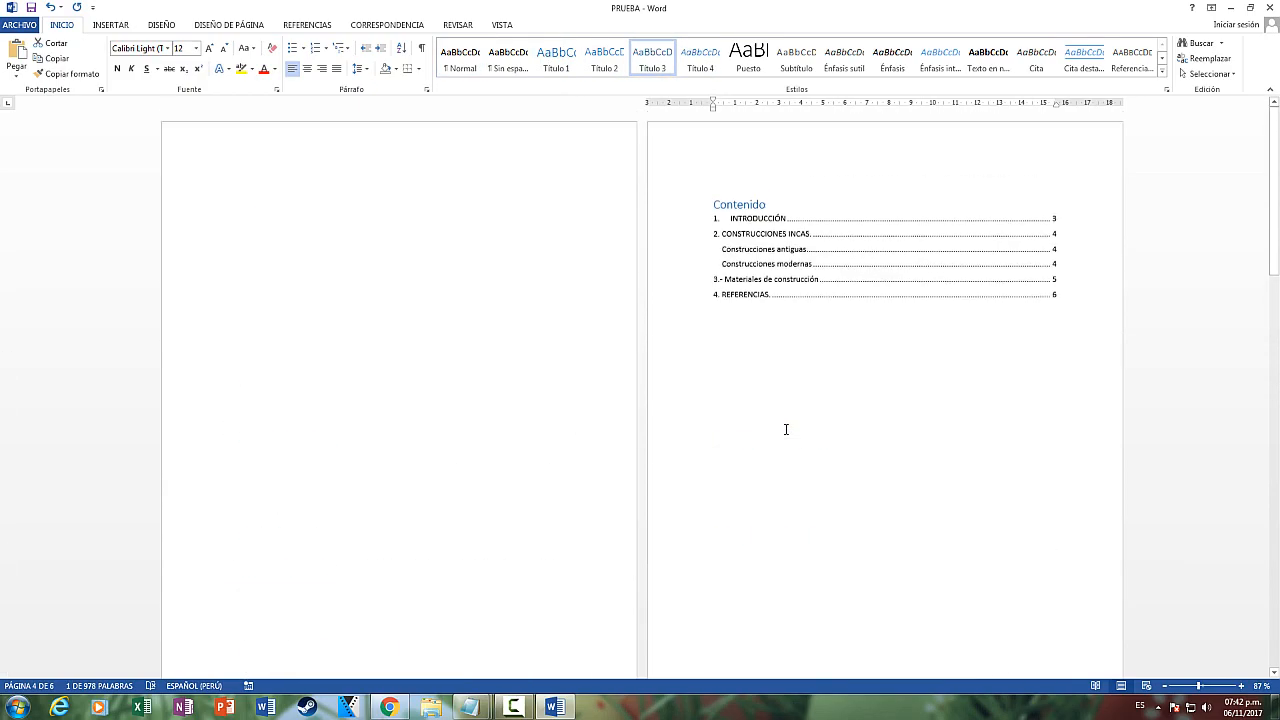
click(766, 184)
click(779, 218)
click(780, 184)
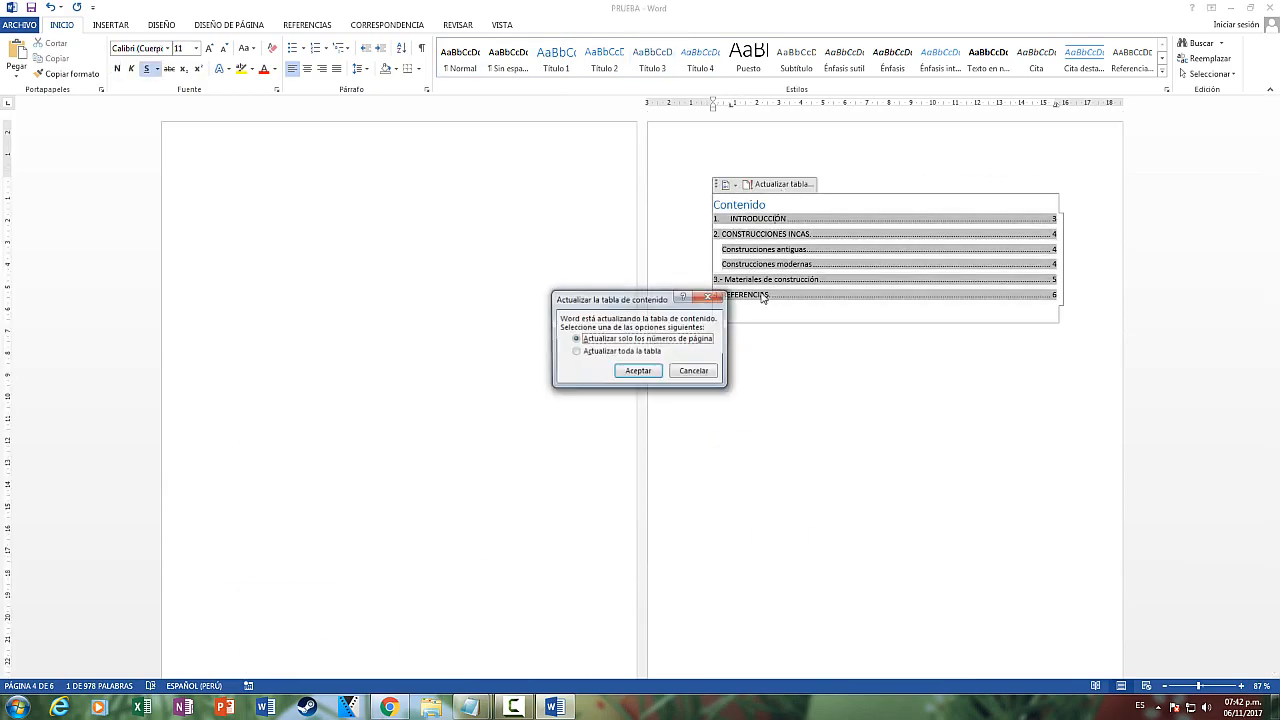
click(640, 352)
click(638, 371)
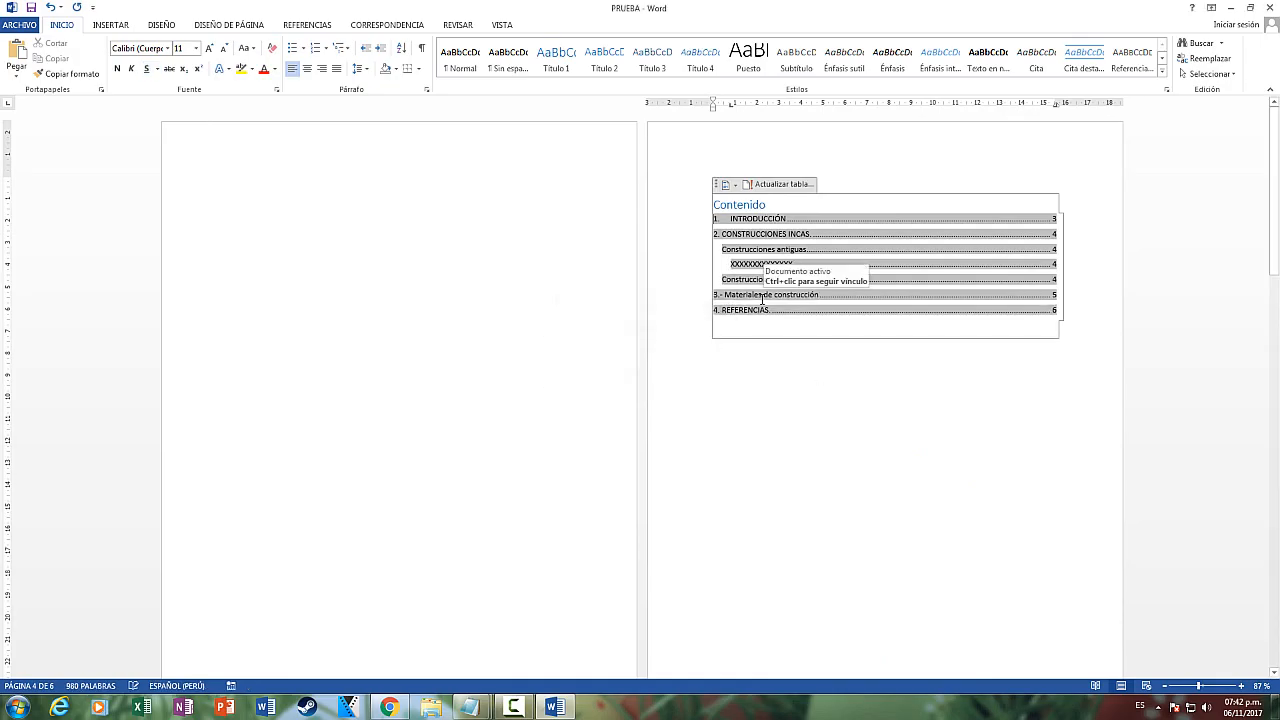
click(776, 409)
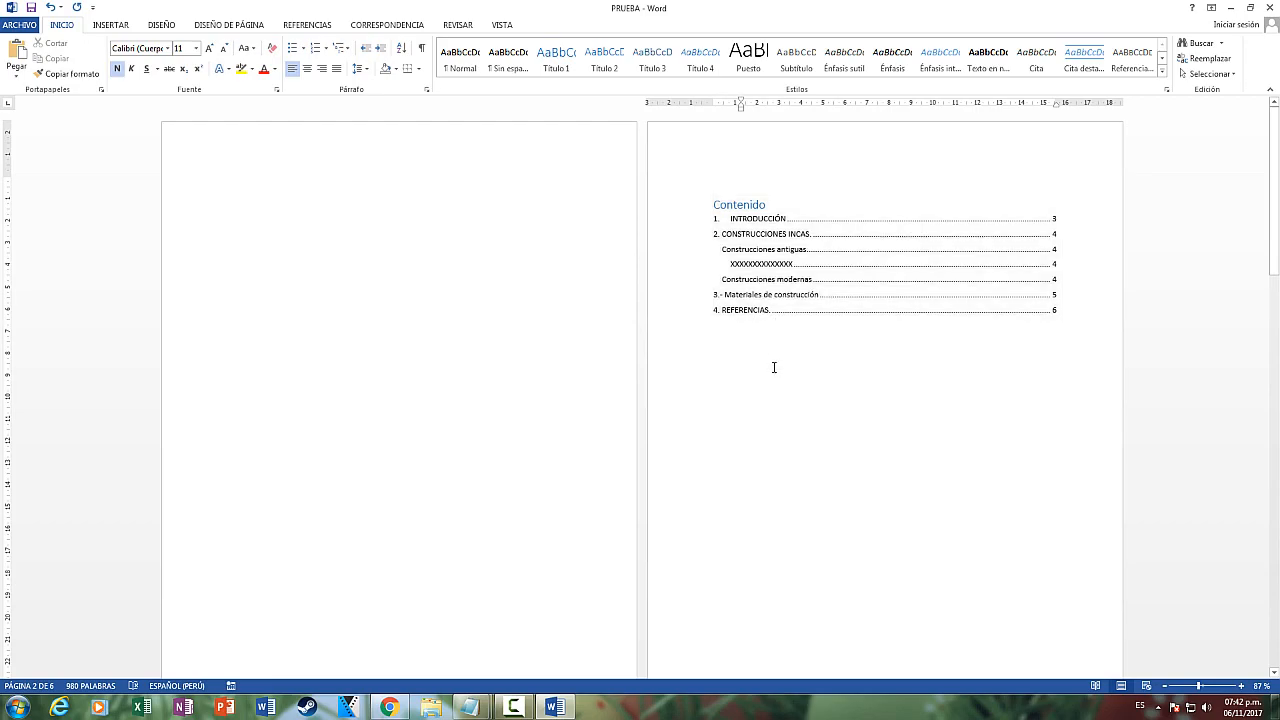
Insert the built-in Vista principal (horizontal) footer in the document and return to the body text
scroll(826, 423, down, 10)
scroll(826, 424, up, 5)
scroll(826, 423, up, 6)
scroll(826, 423, down, 5)
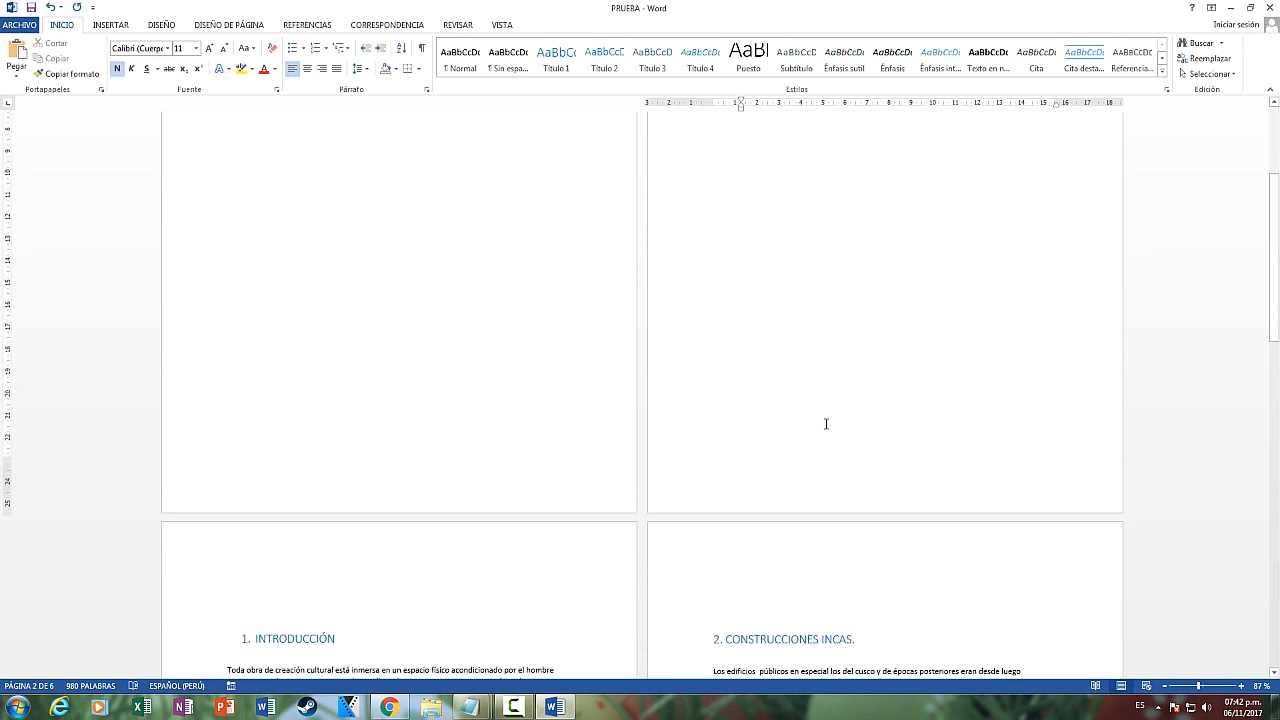
scroll(366, 404, up, 4)
click(366, 404)
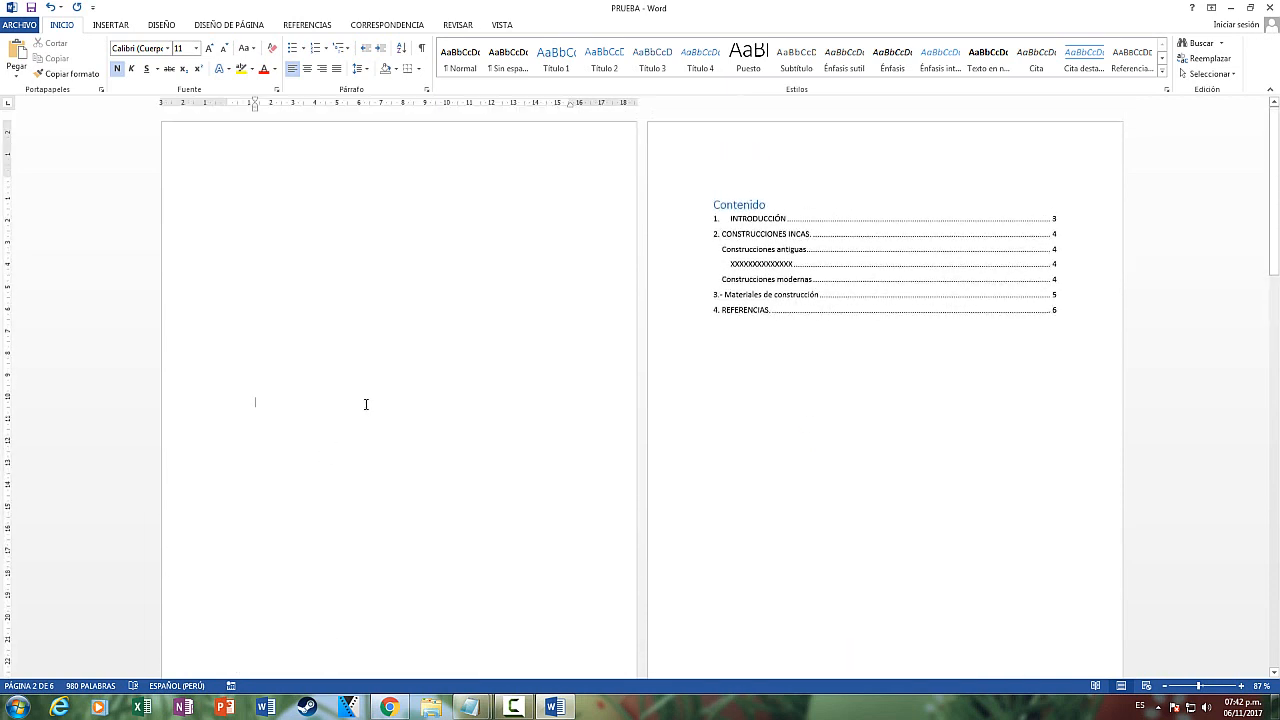
scroll(366, 404, down, 4)
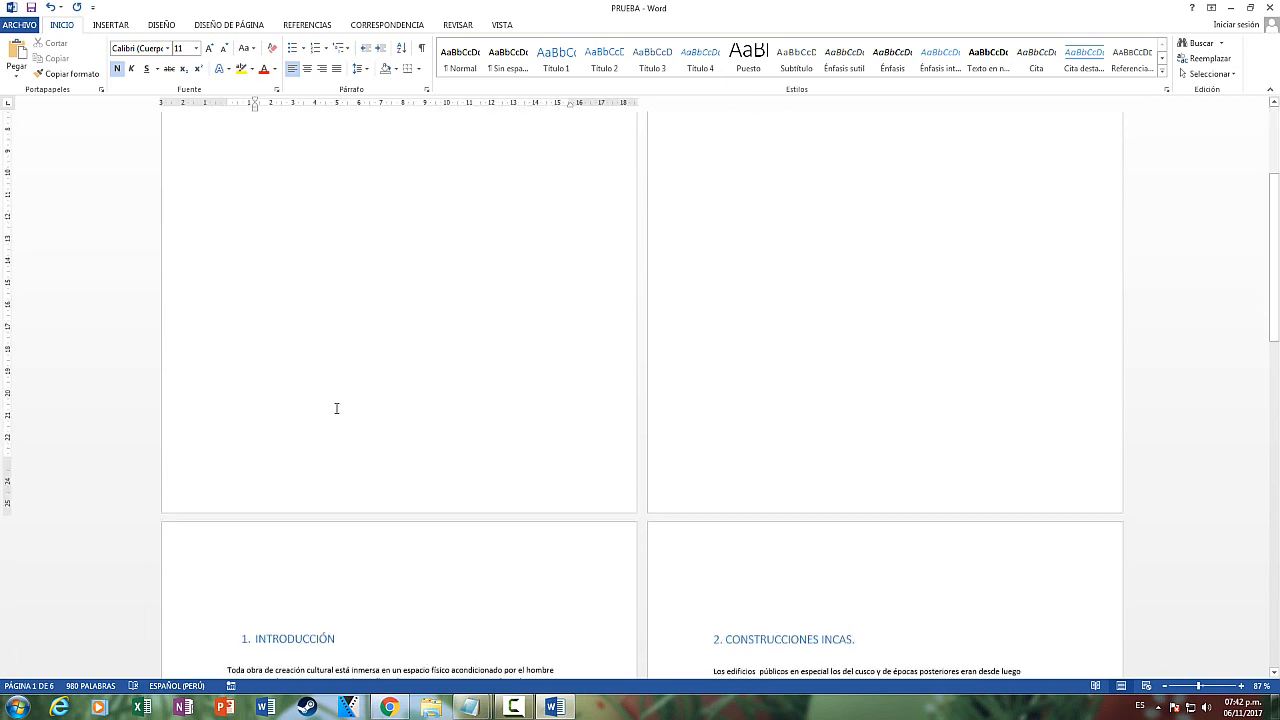
click(110, 25)
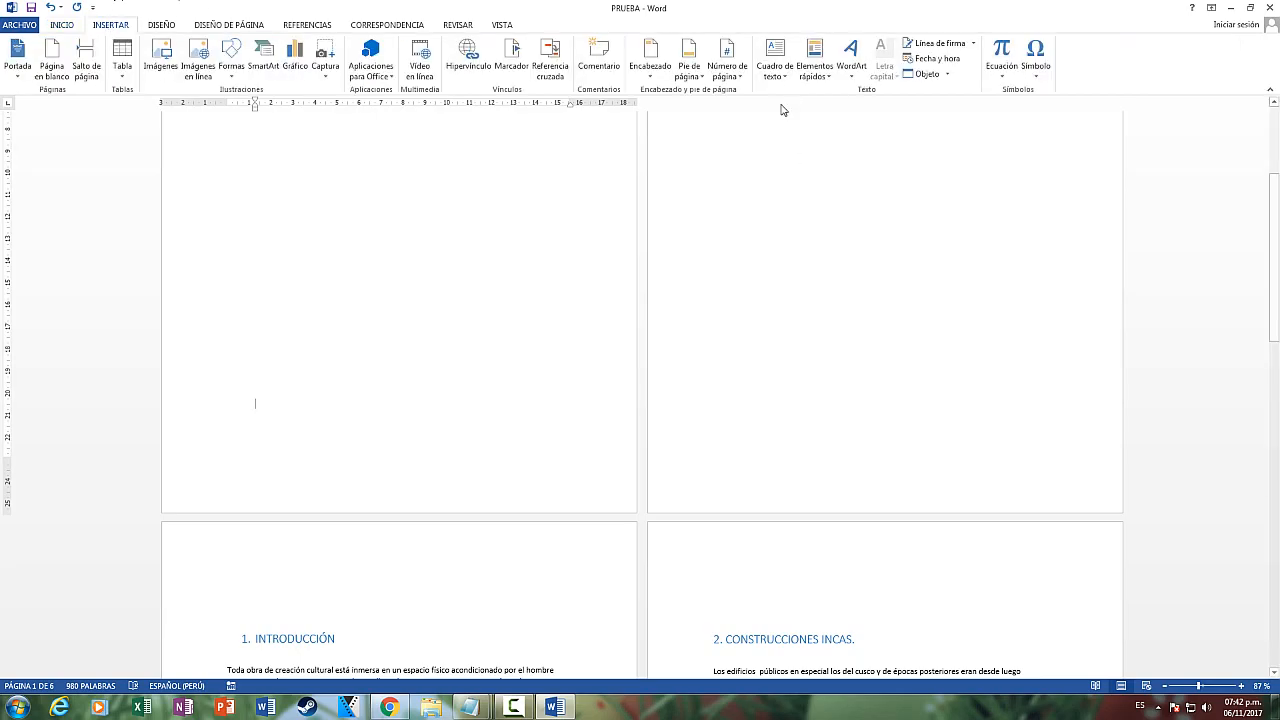
click(687, 79)
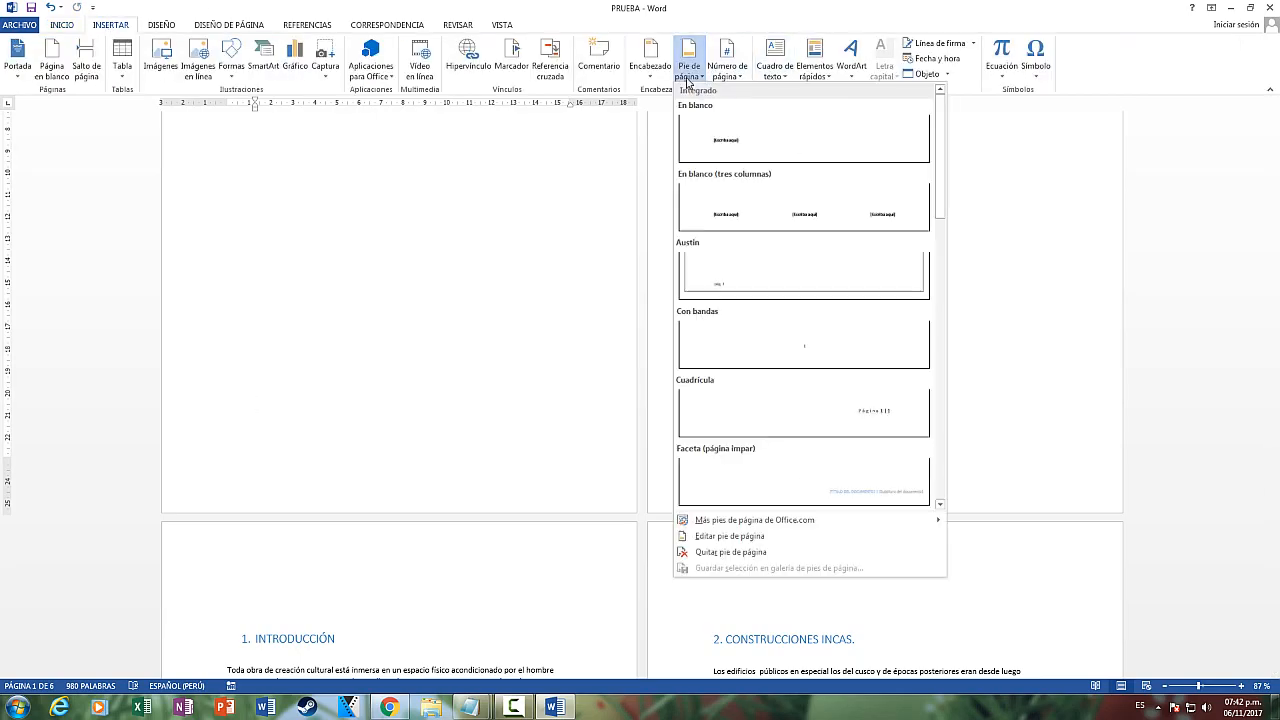
scroll(829, 334, down, 5)
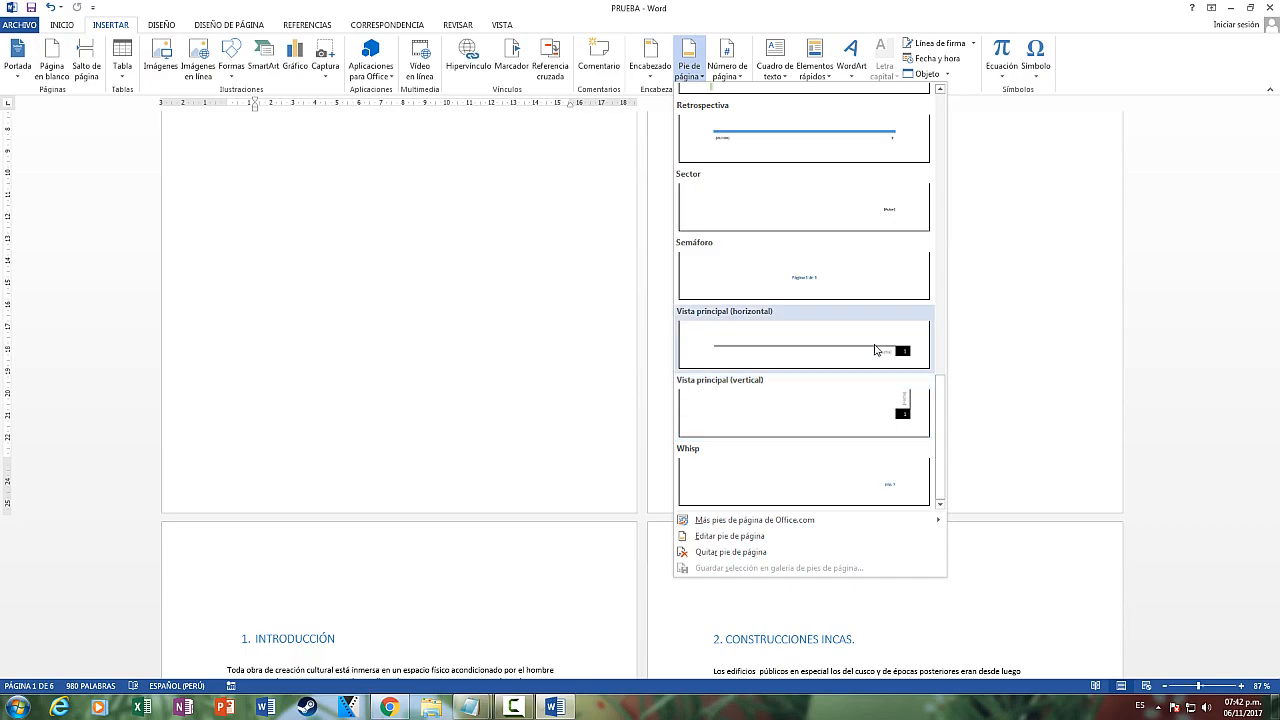
click(875, 348)
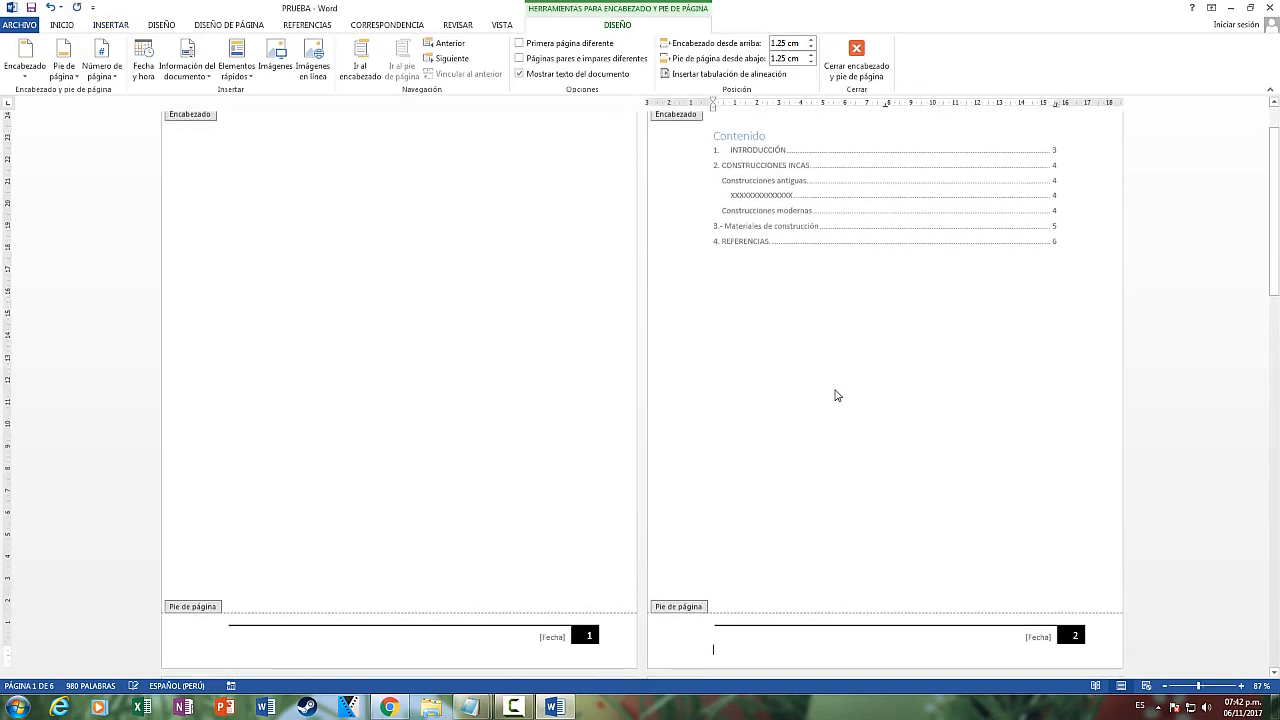
double_click(834, 394)
Examine the new footer and its page numbers on the contents page and the following pages
scroll(544, 330, down, 2)
scroll(544, 330, down, 3)
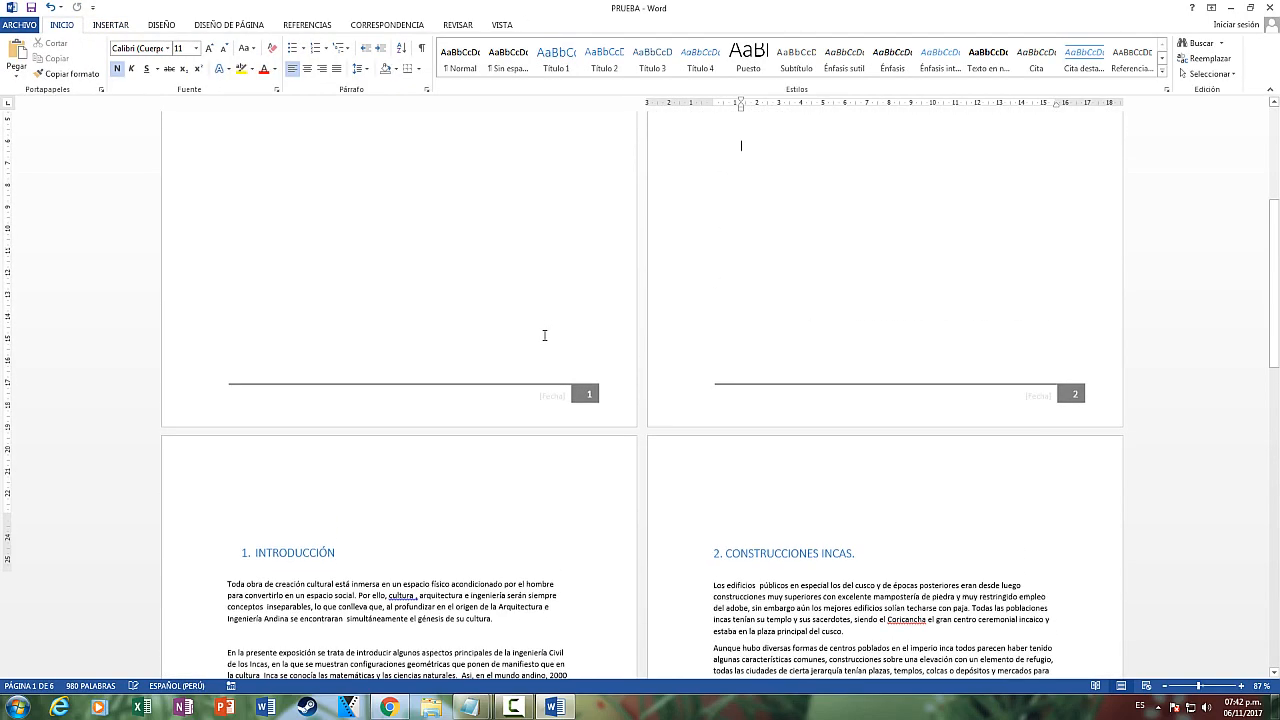
scroll(543, 334, up, 3)
click(509, 343)
click(846, 371)
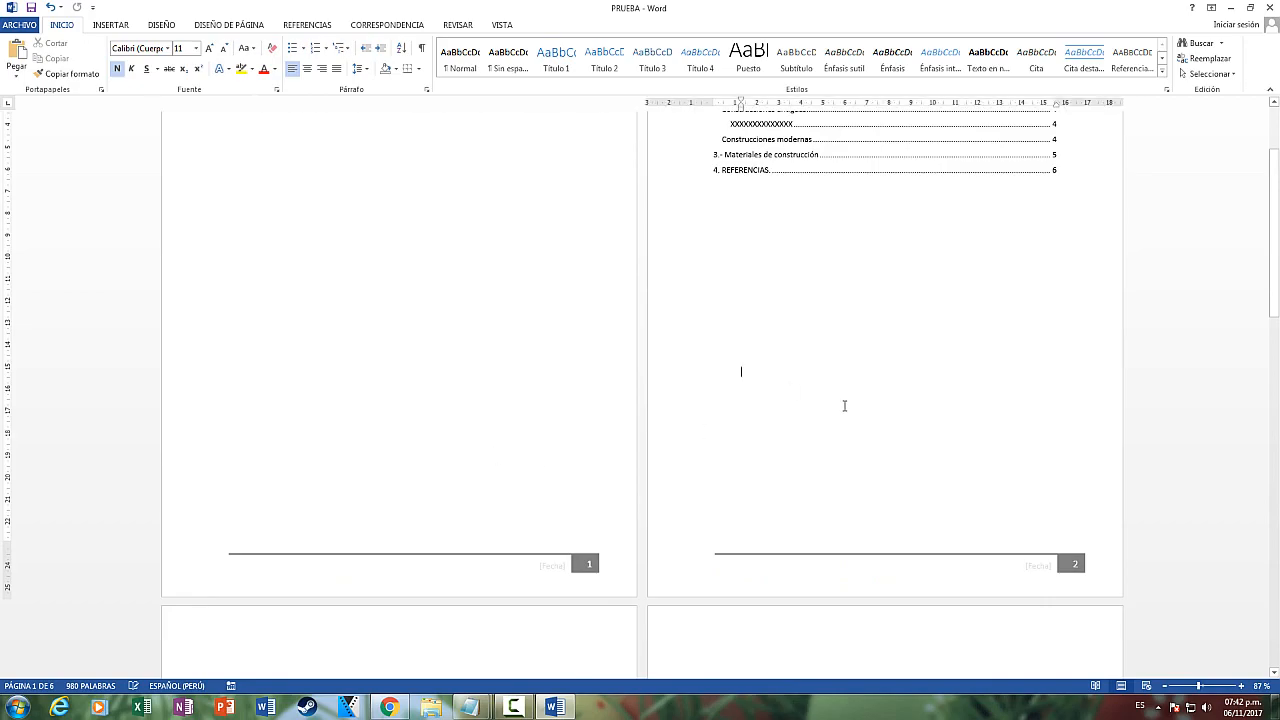
scroll(846, 408, down, 3)
scroll(846, 408, up, 2)
scroll(847, 407, down, 1)
scroll(847, 407, down, 1)
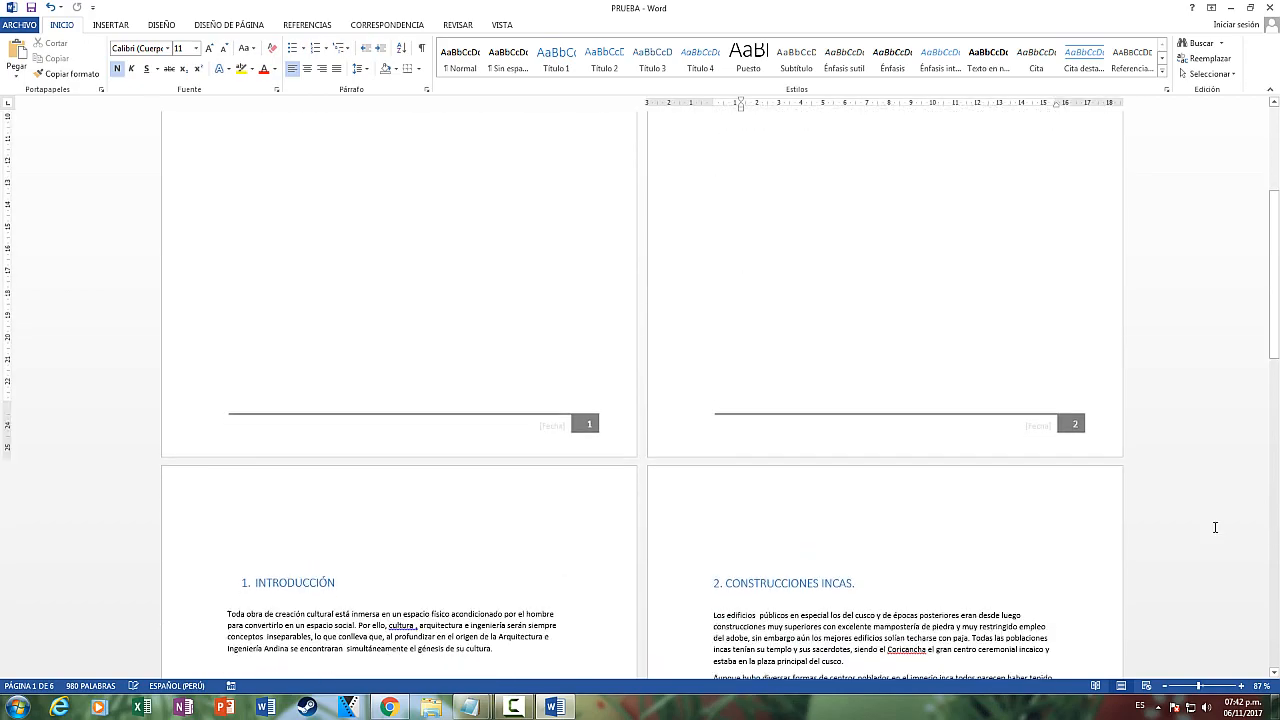
click(171, 556)
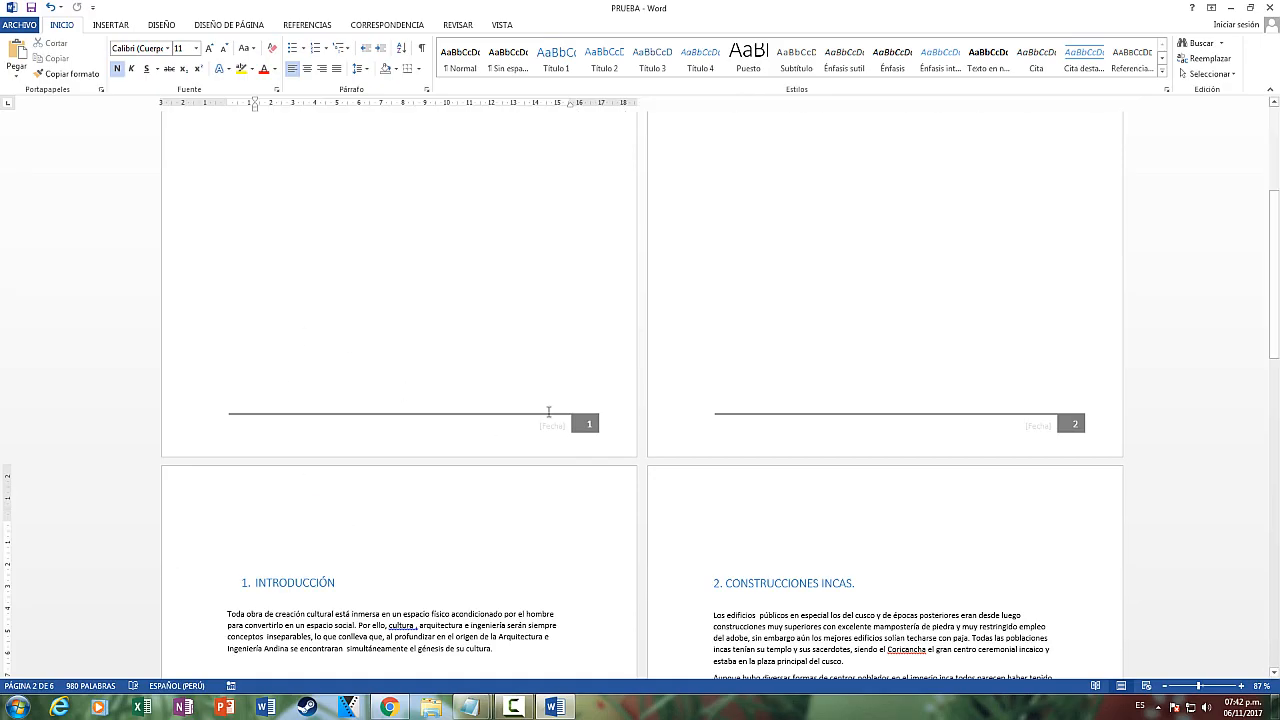
scroll(529, 456, down, 20)
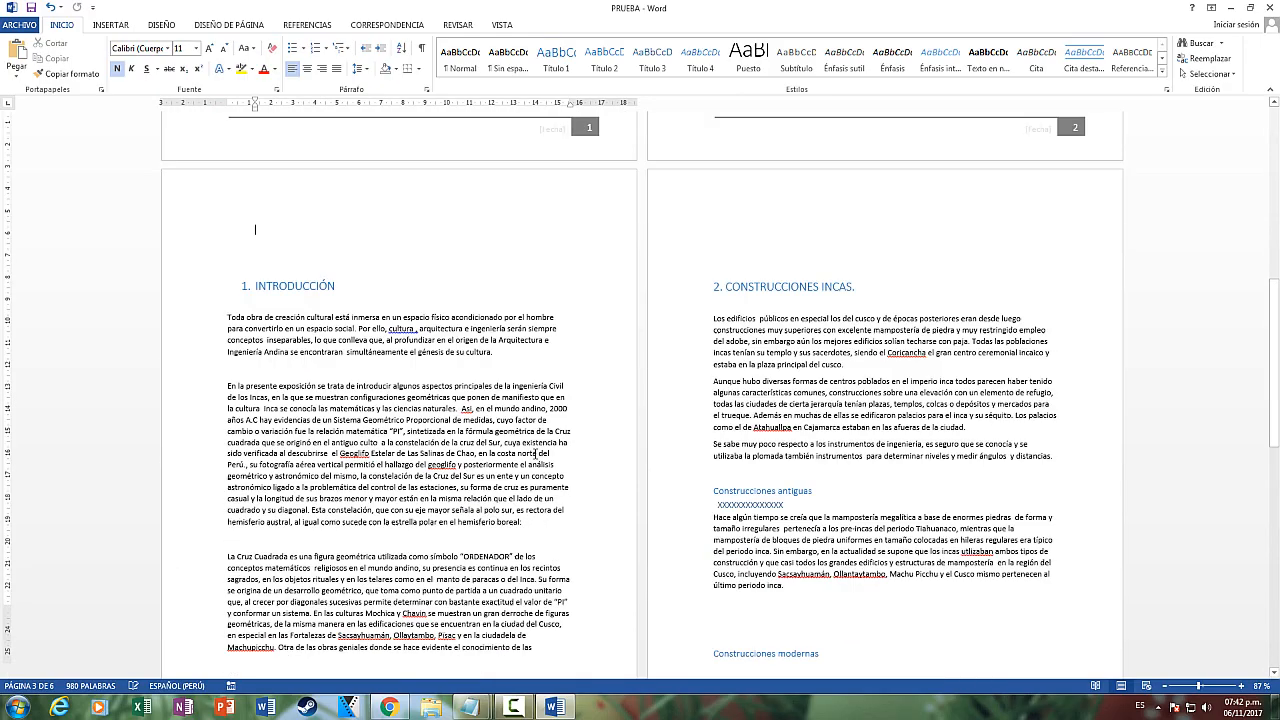
scroll(258, 242, up, 10)
scroll(396, 348, down, 5)
scroll(621, 522, up, 20)
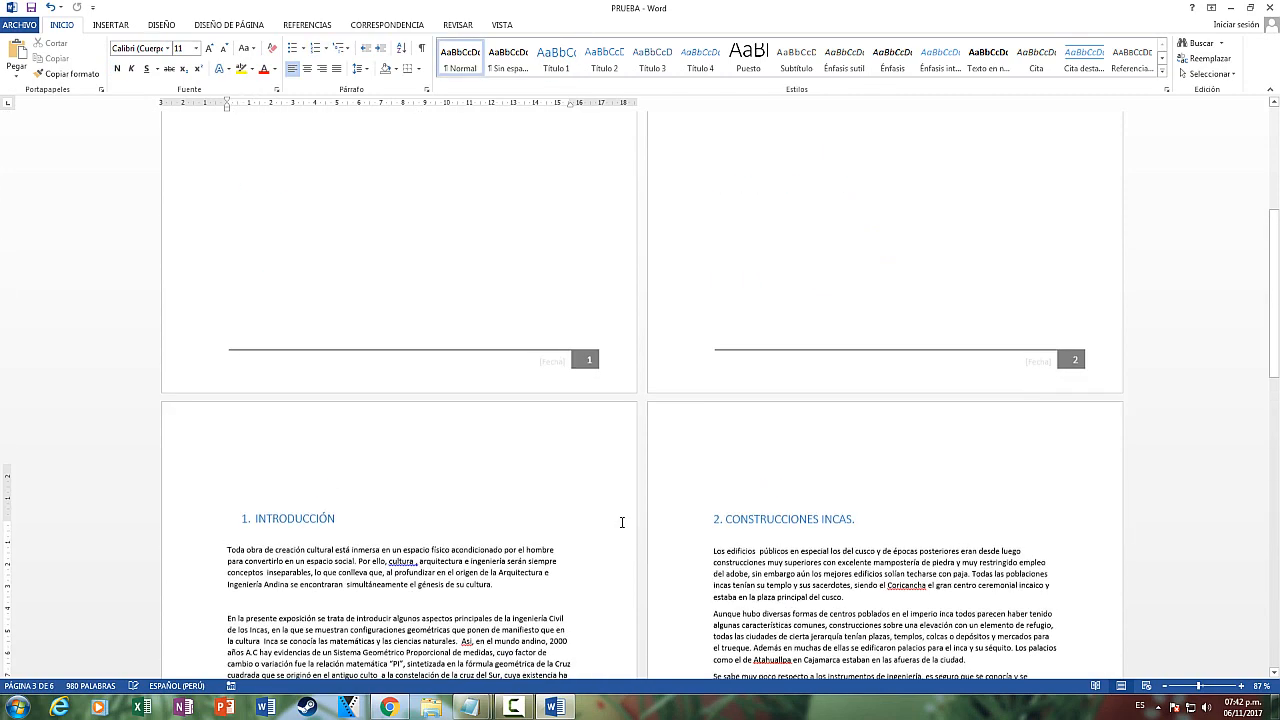
Compare the page numbers in the table of contents with the footer numbers on the heading pages
ctrl+click(763, 217)
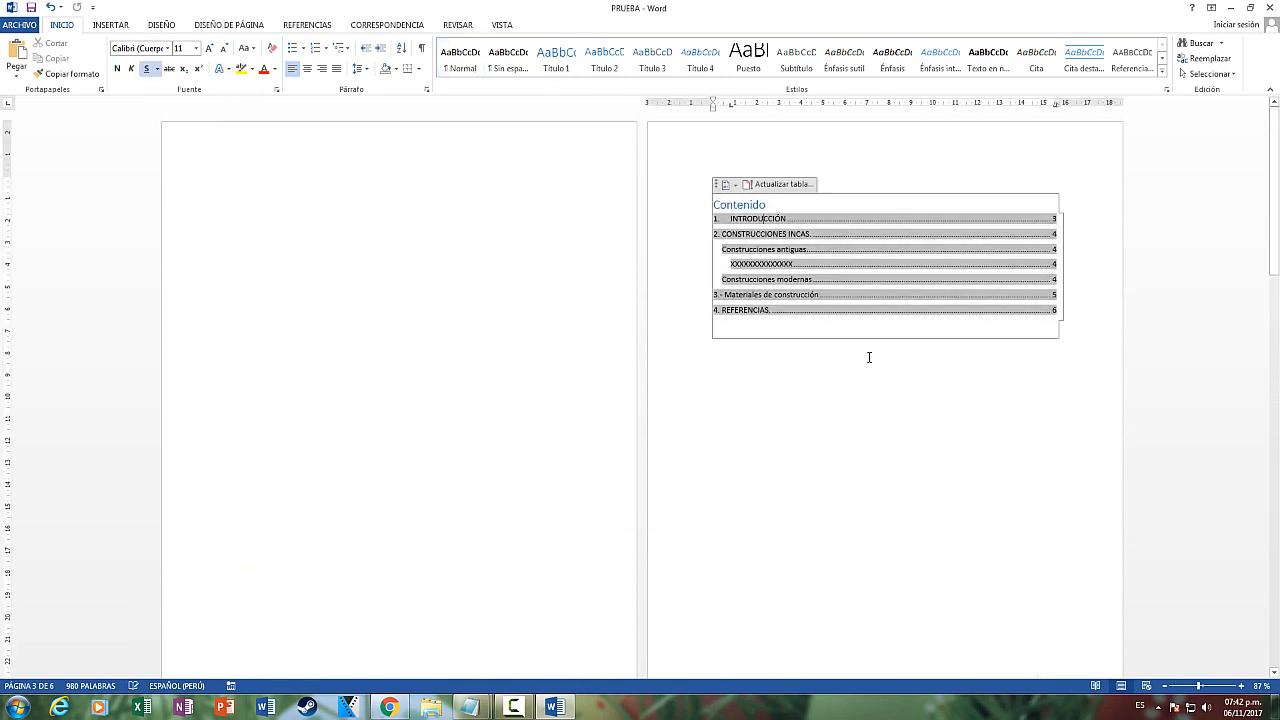
scroll(1002, 331, up, 4)
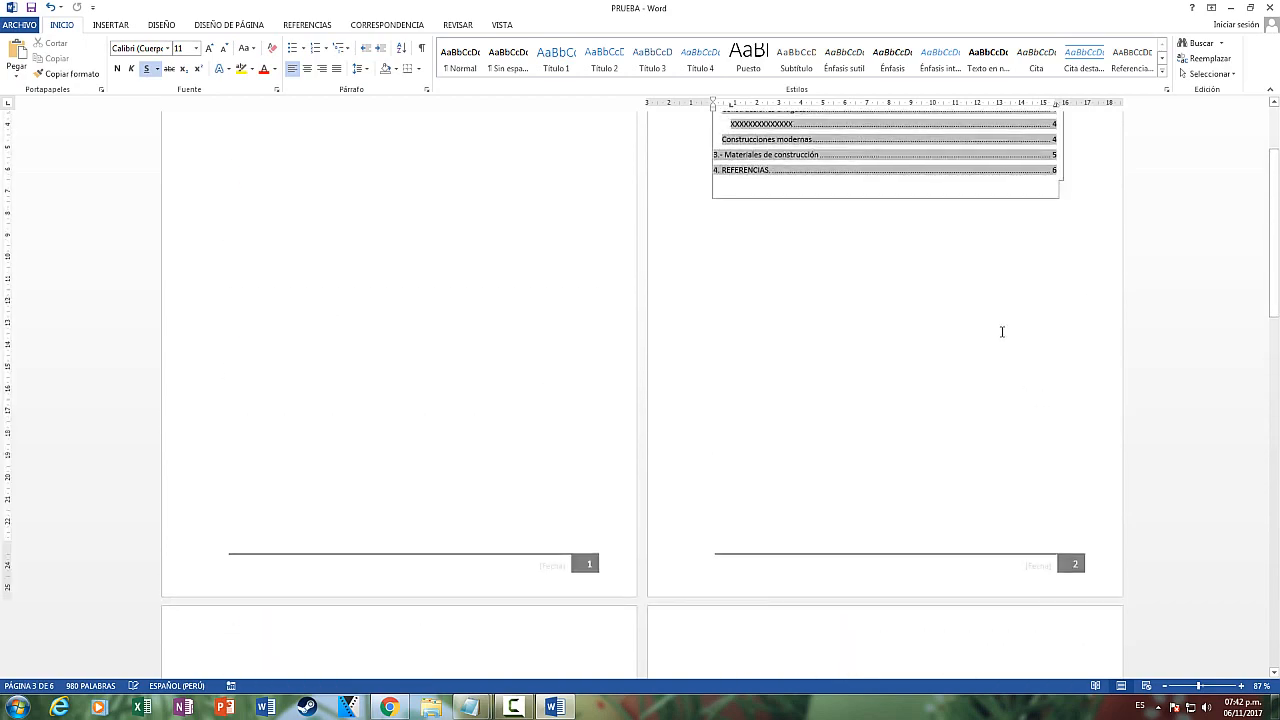
scroll(365, 485, down, 14)
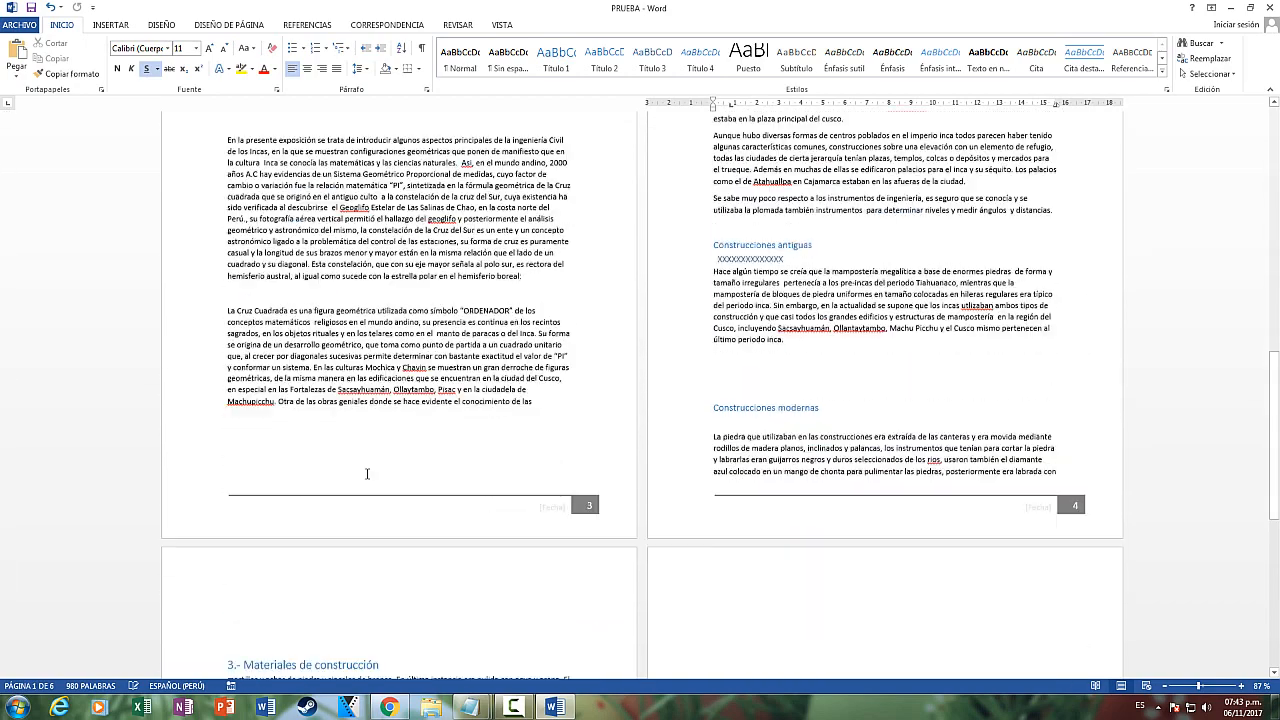
scroll(378, 487, up, 4)
scroll(380, 487, up, 12)
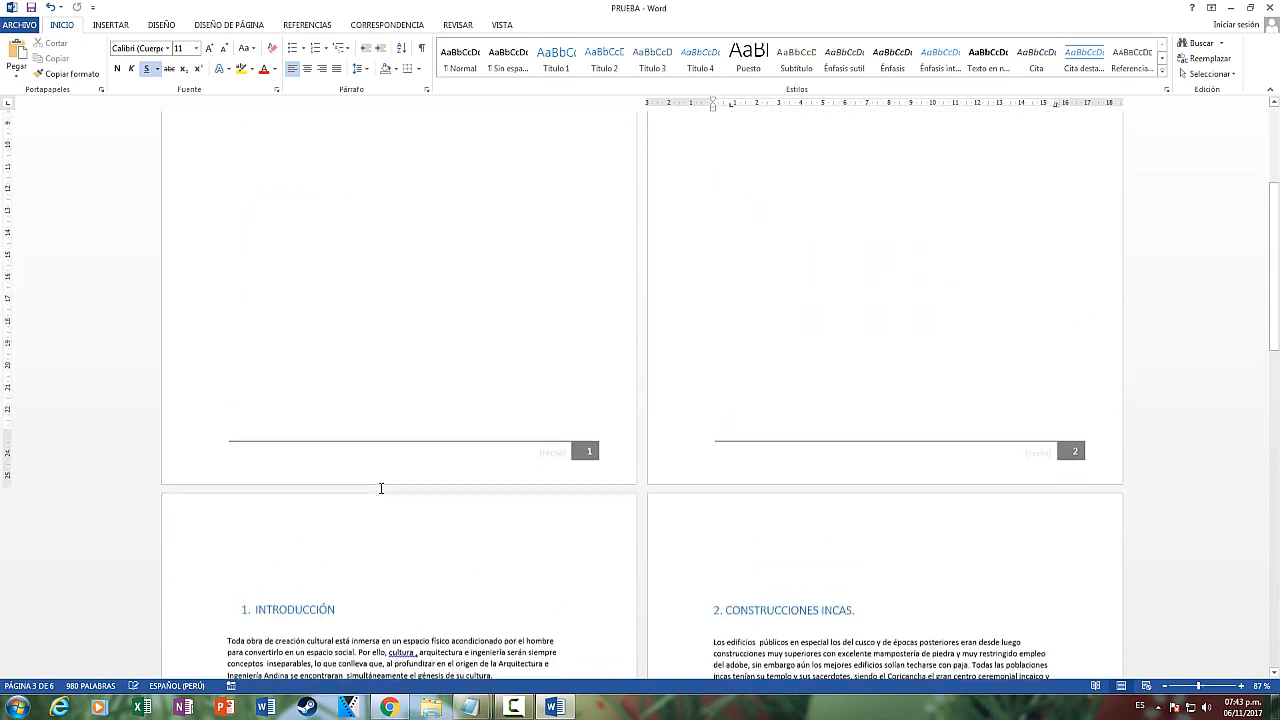
scroll(710, 389, down, 15)
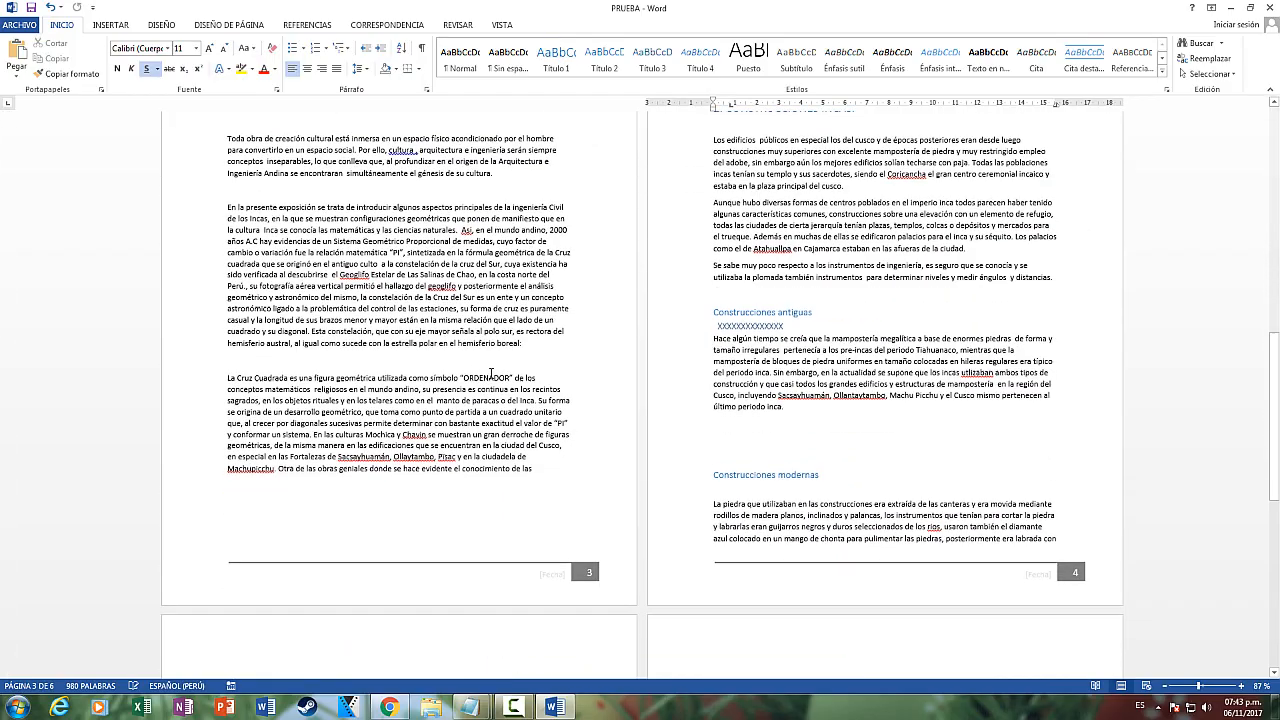
scroll(450, 213, up, 4)
scroll(450, 213, down, 4)
scroll(521, 355, up, 1)
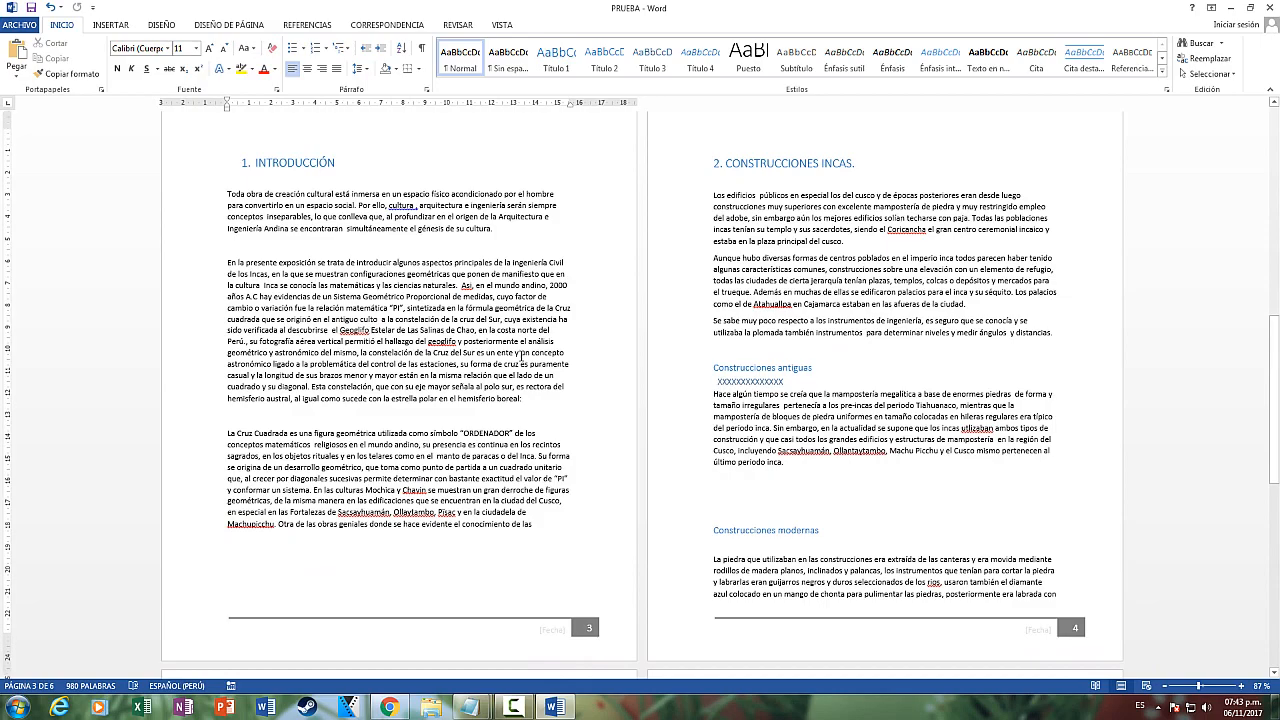
scroll(521, 355, up, 7)
Insert a next-page section break at the end of page 2 and delete the extra blank space above the INTRODUCCIÓN heading
click(836, 228)
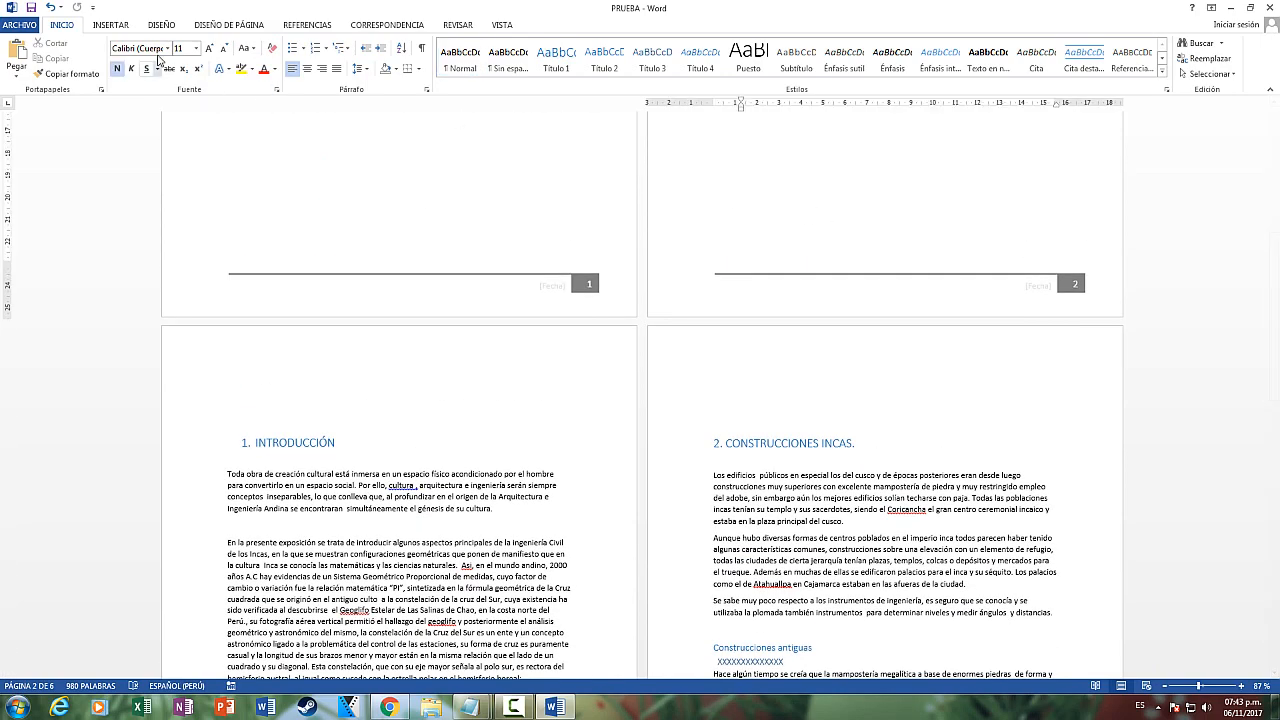
click(223, 31)
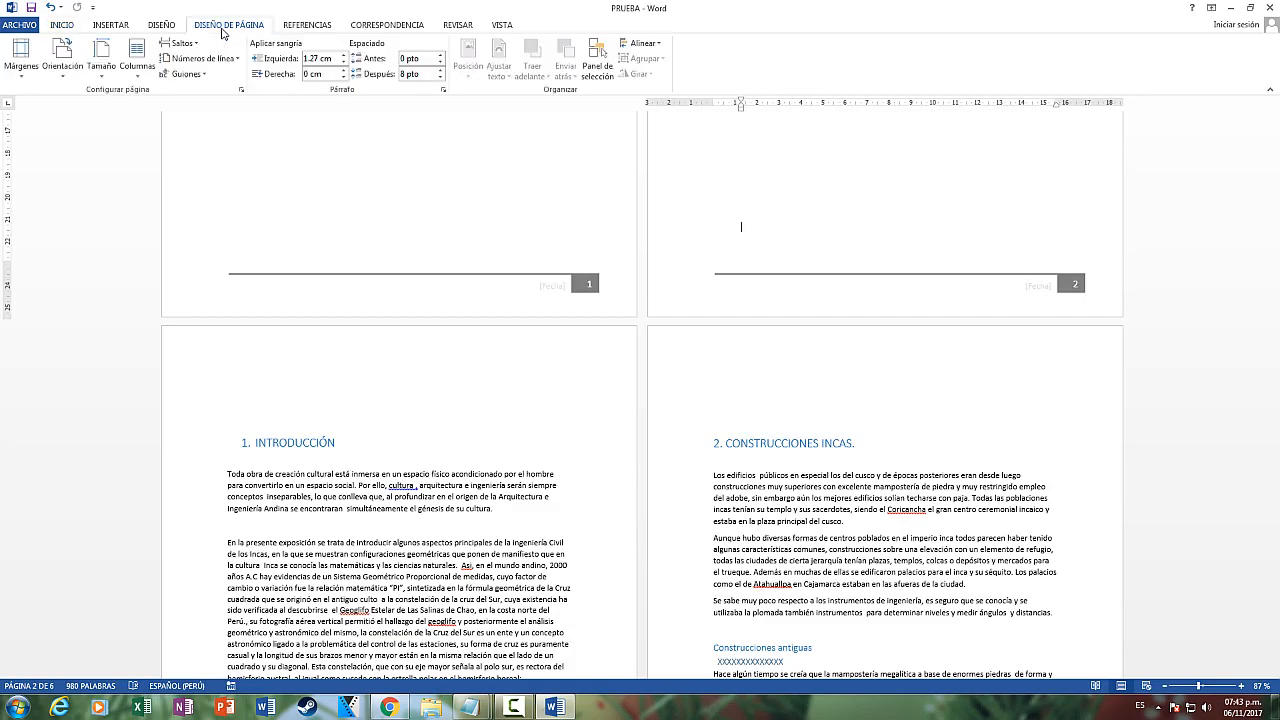
click(183, 44)
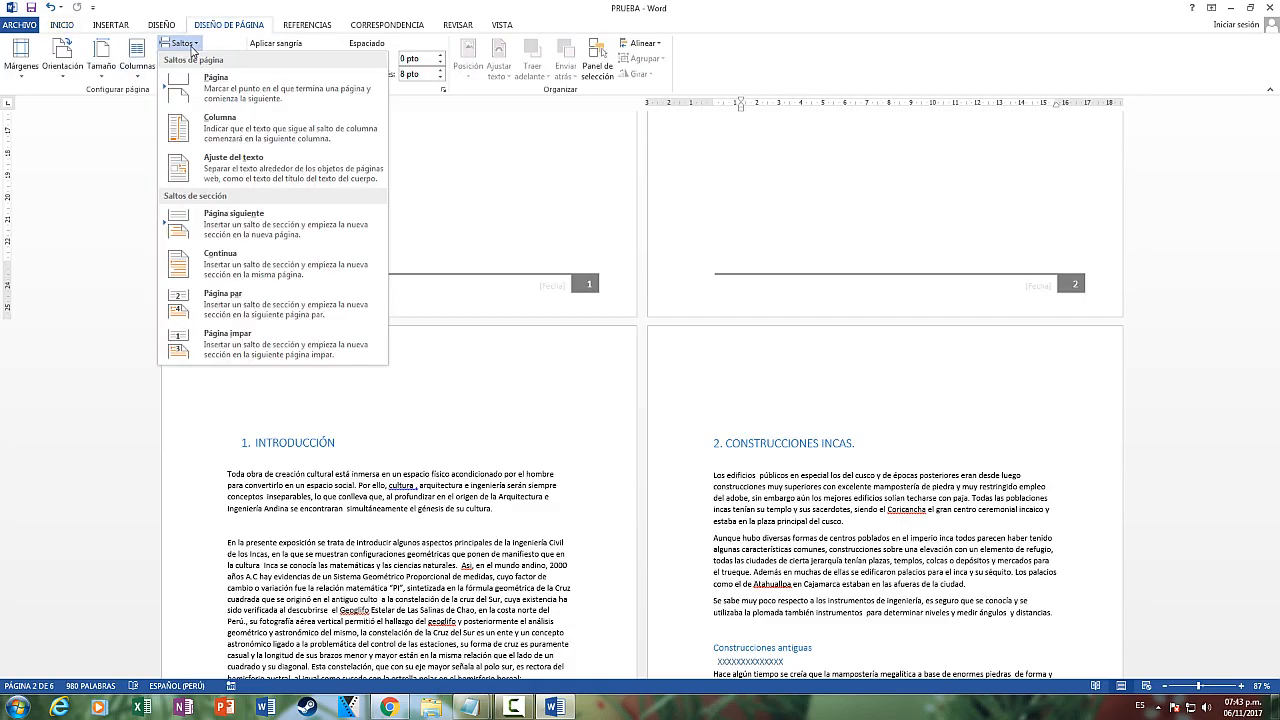
click(279, 232)
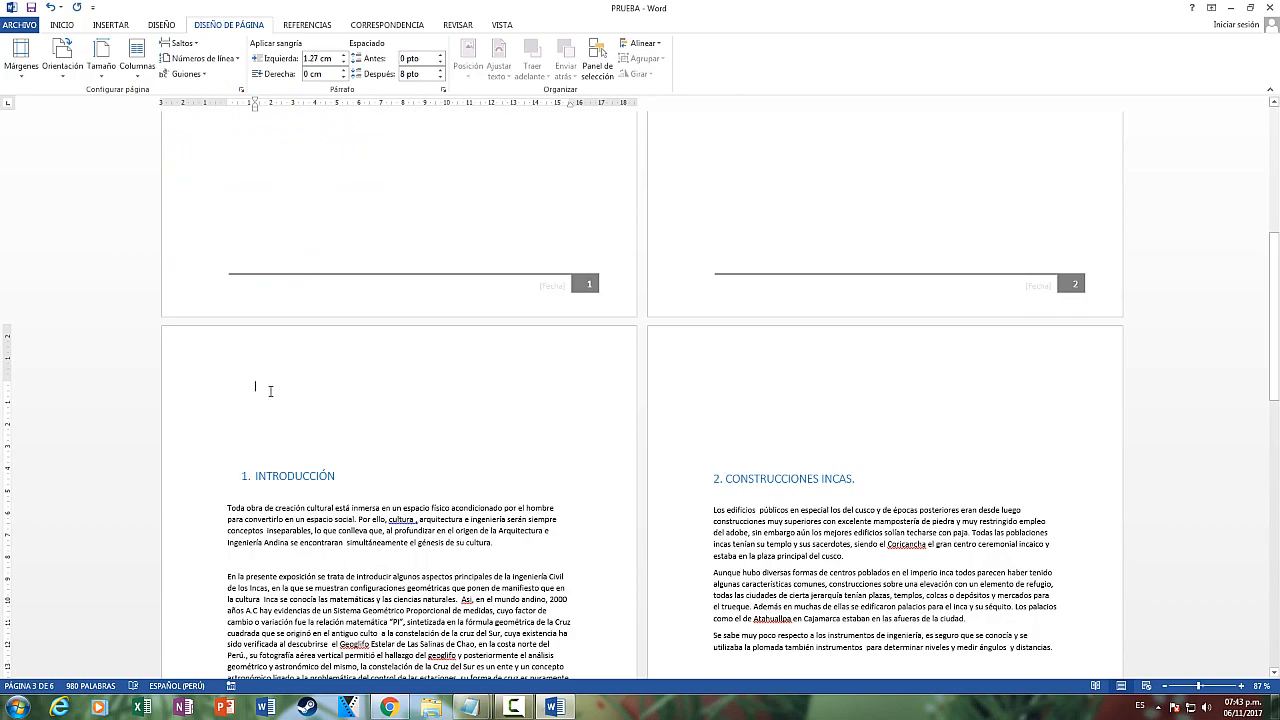
key(Delete)
key(Delete)
key(Delete)
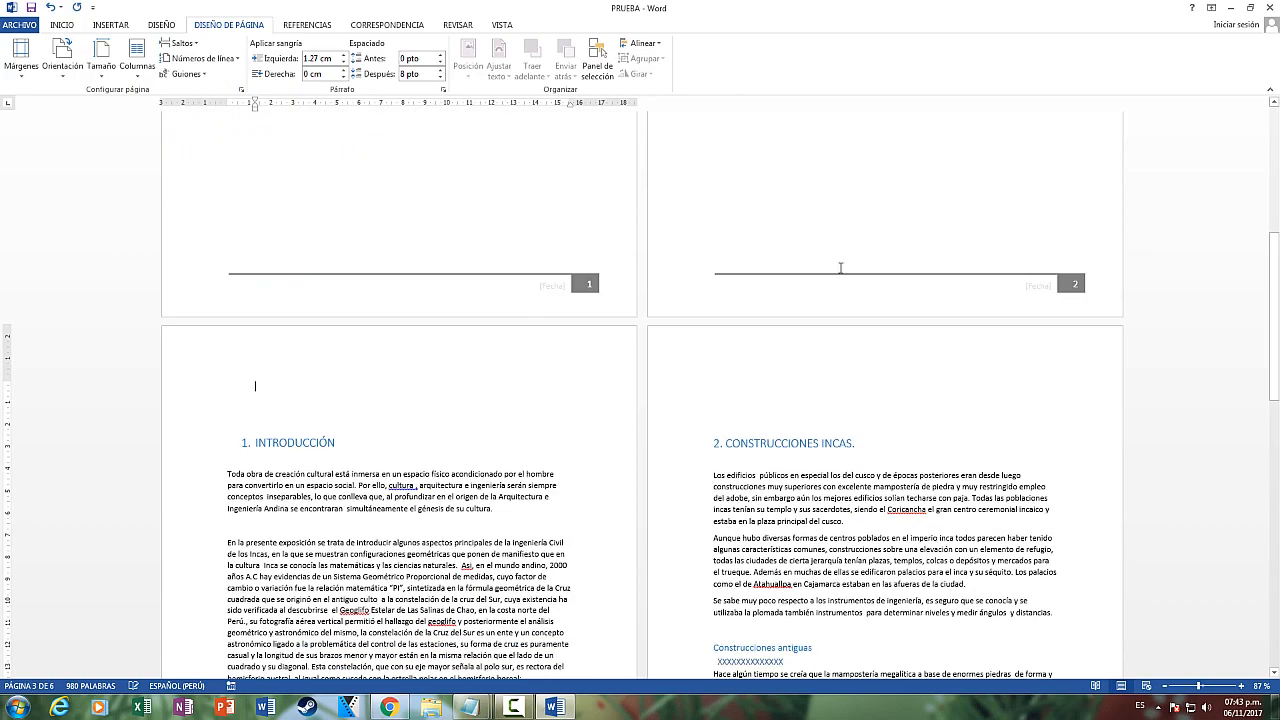
Open the page 2 footer for editing and examine the section labels of the headers and footers throughout the document
double_click(778, 294)
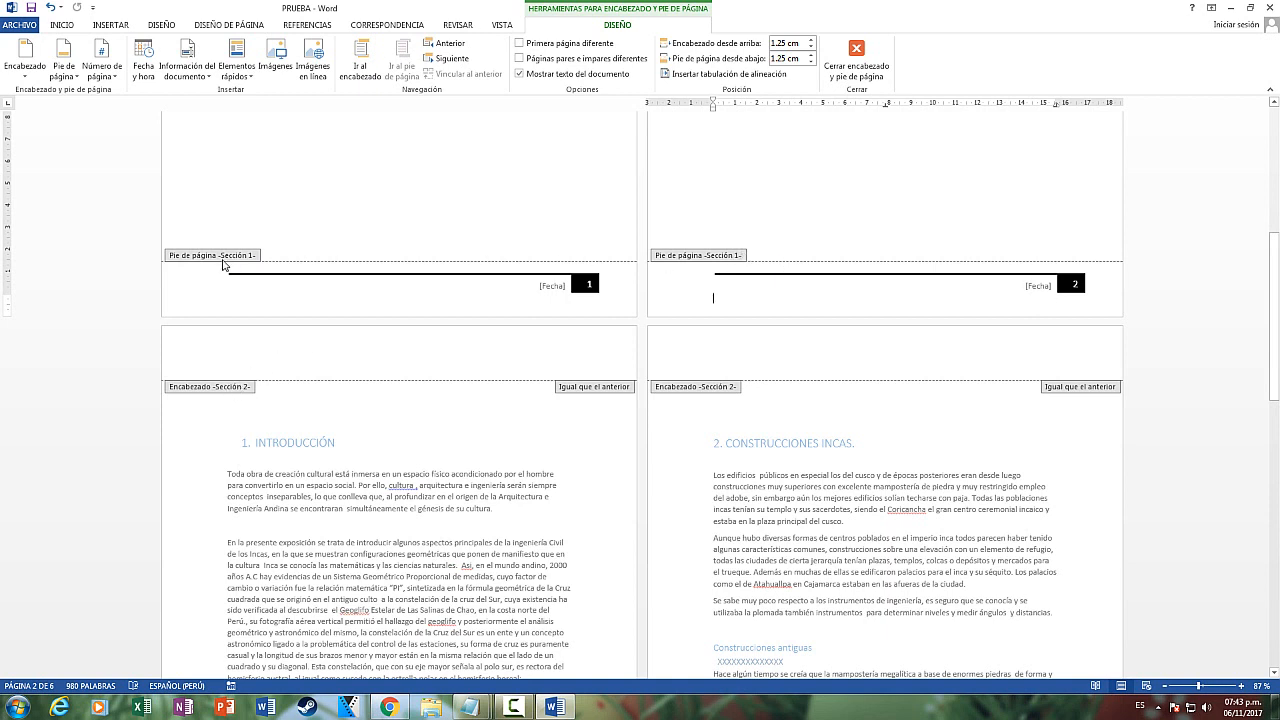
scroll(242, 372, down, 15)
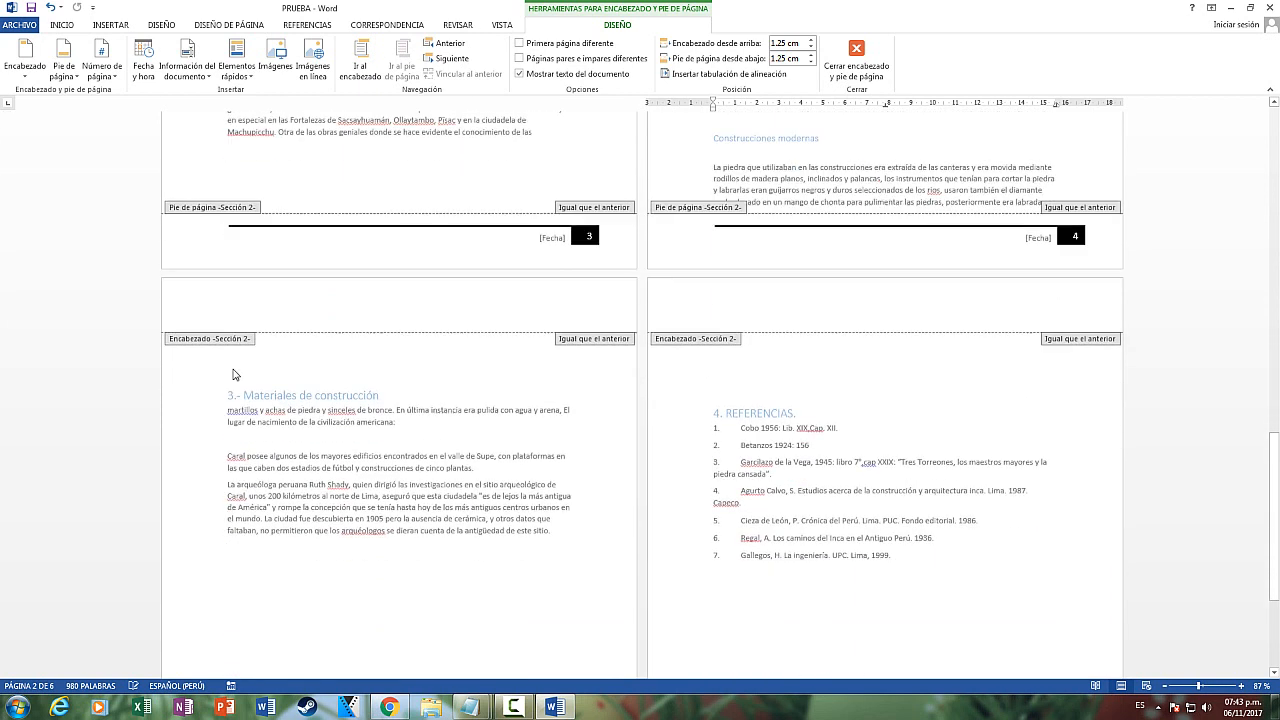
scroll(803, 494, up, 18)
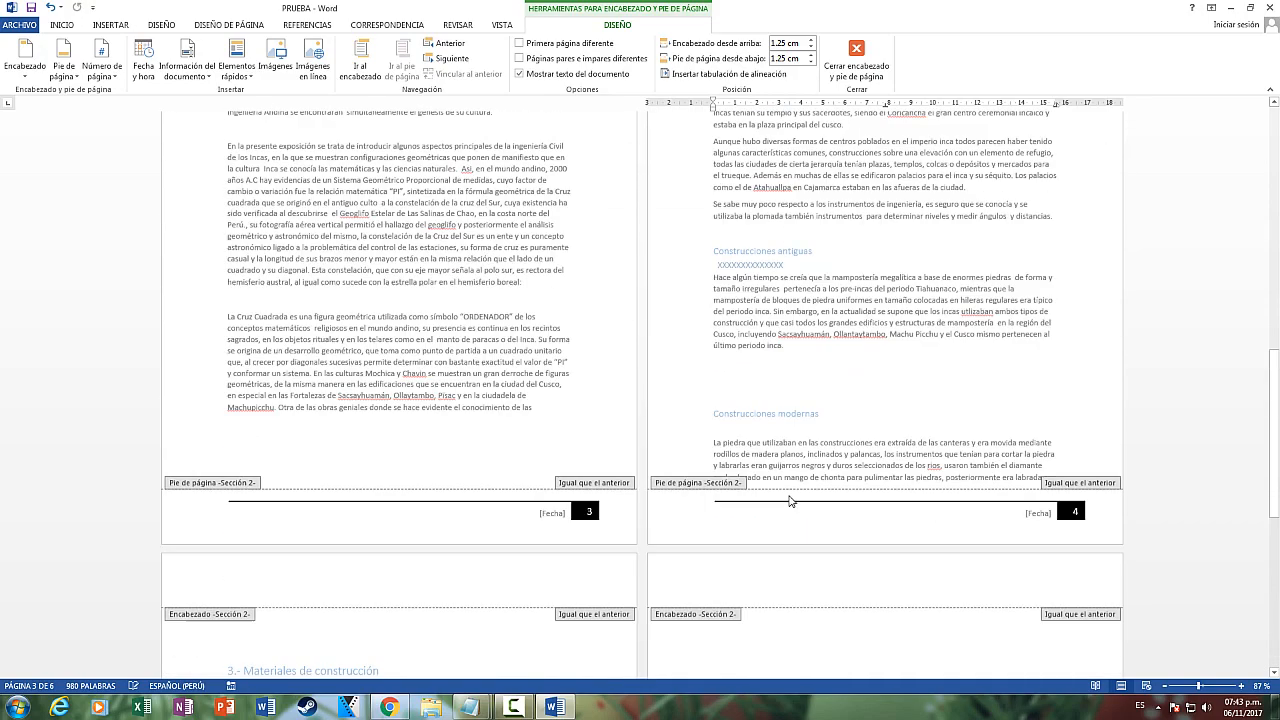
scroll(790, 462, down, 5)
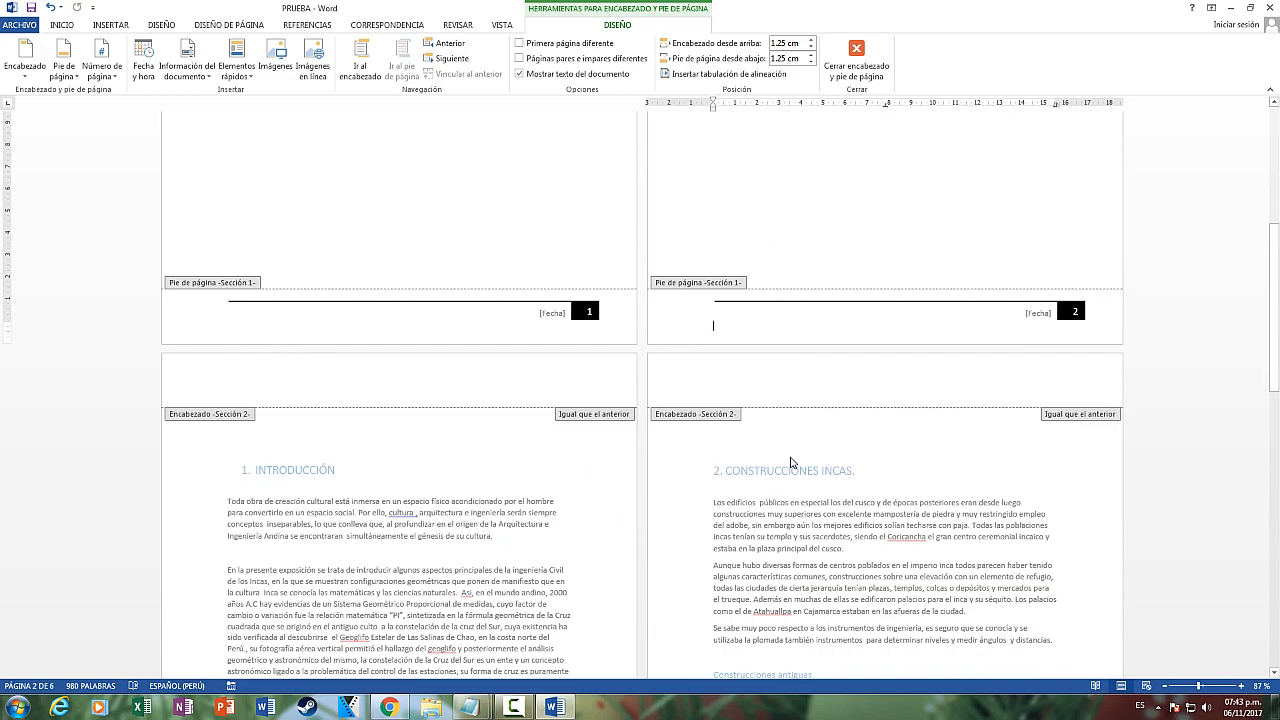
click(232, 27)
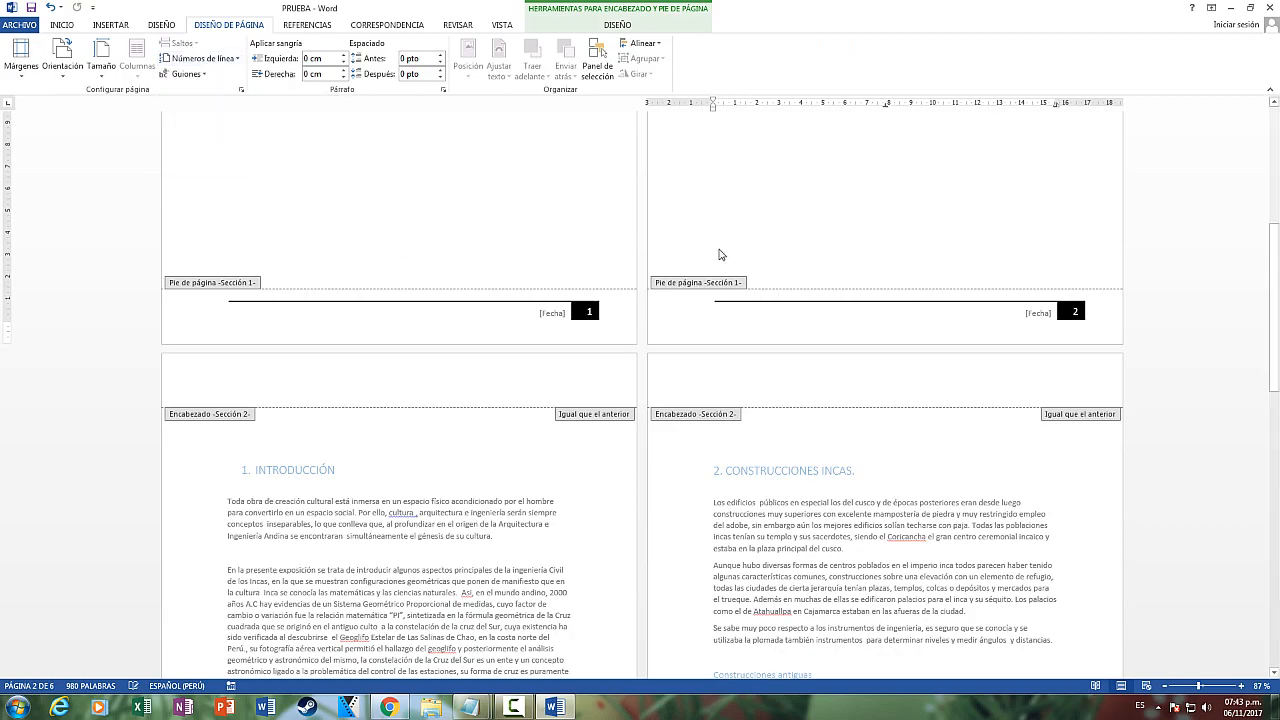
click(720, 316)
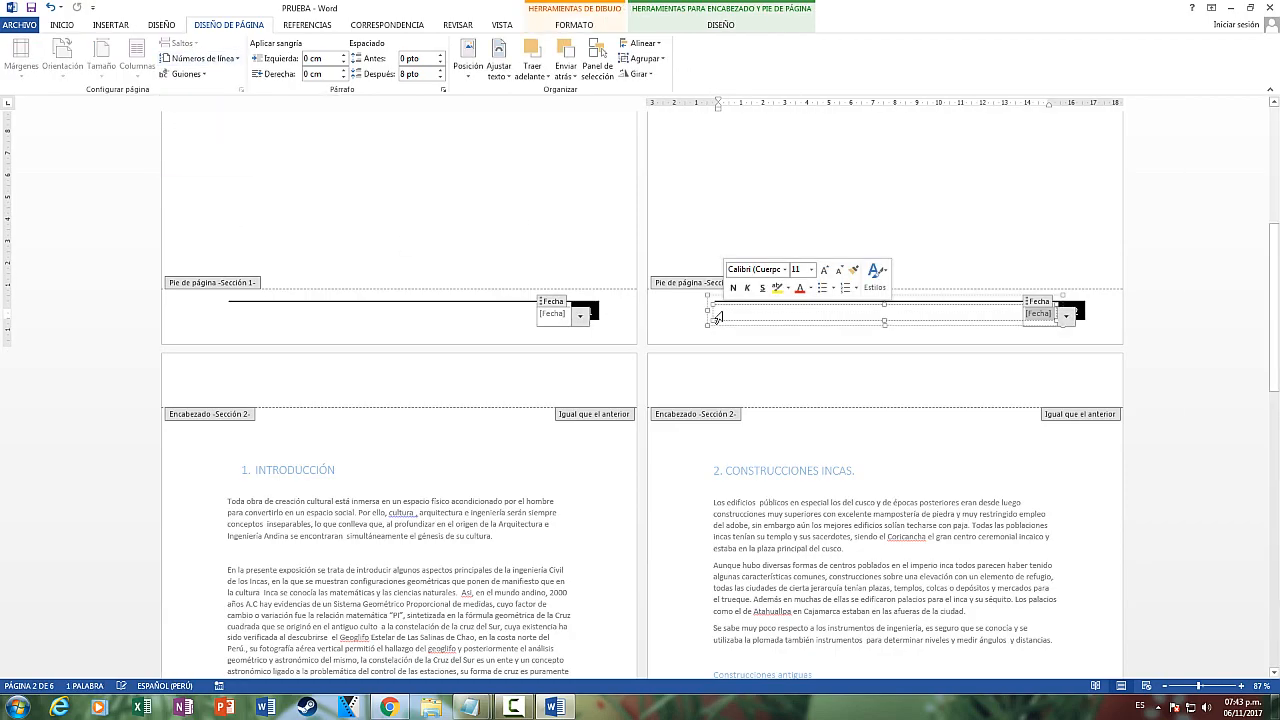
click(706, 318)
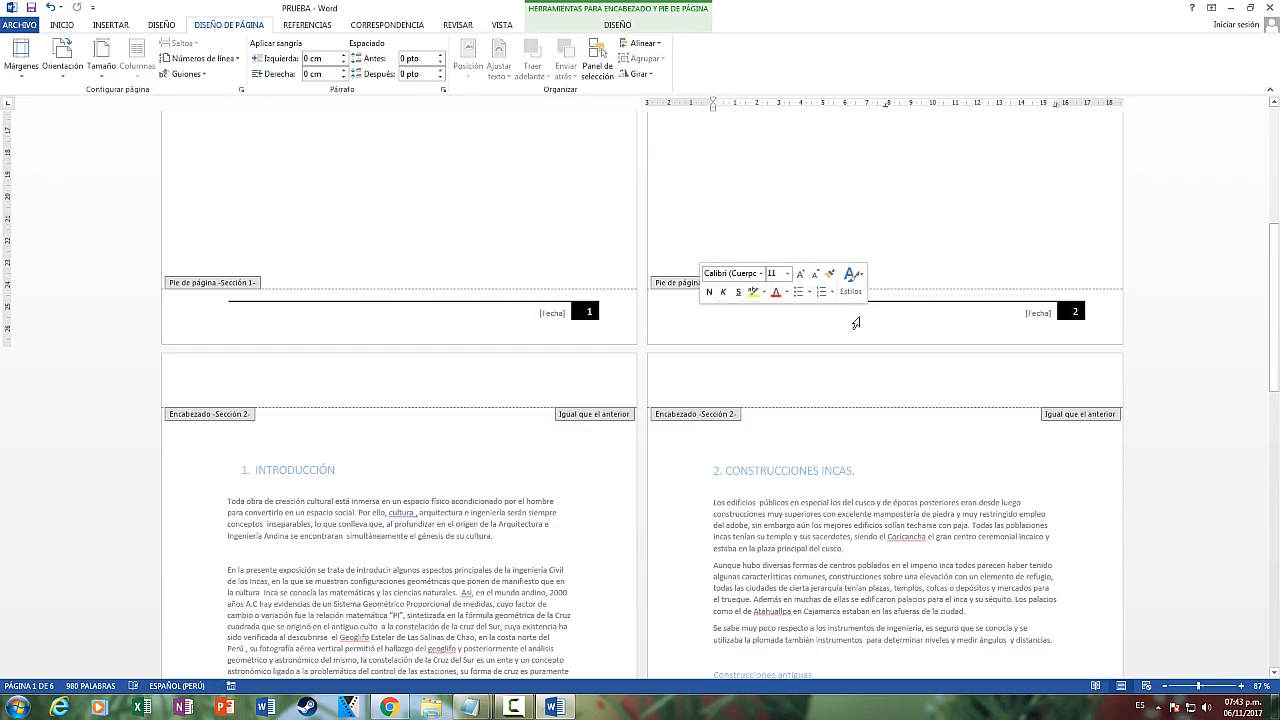
Unlink the Section 2 footer on page 3 from the previous section's footer
scroll(838, 320, down, 5)
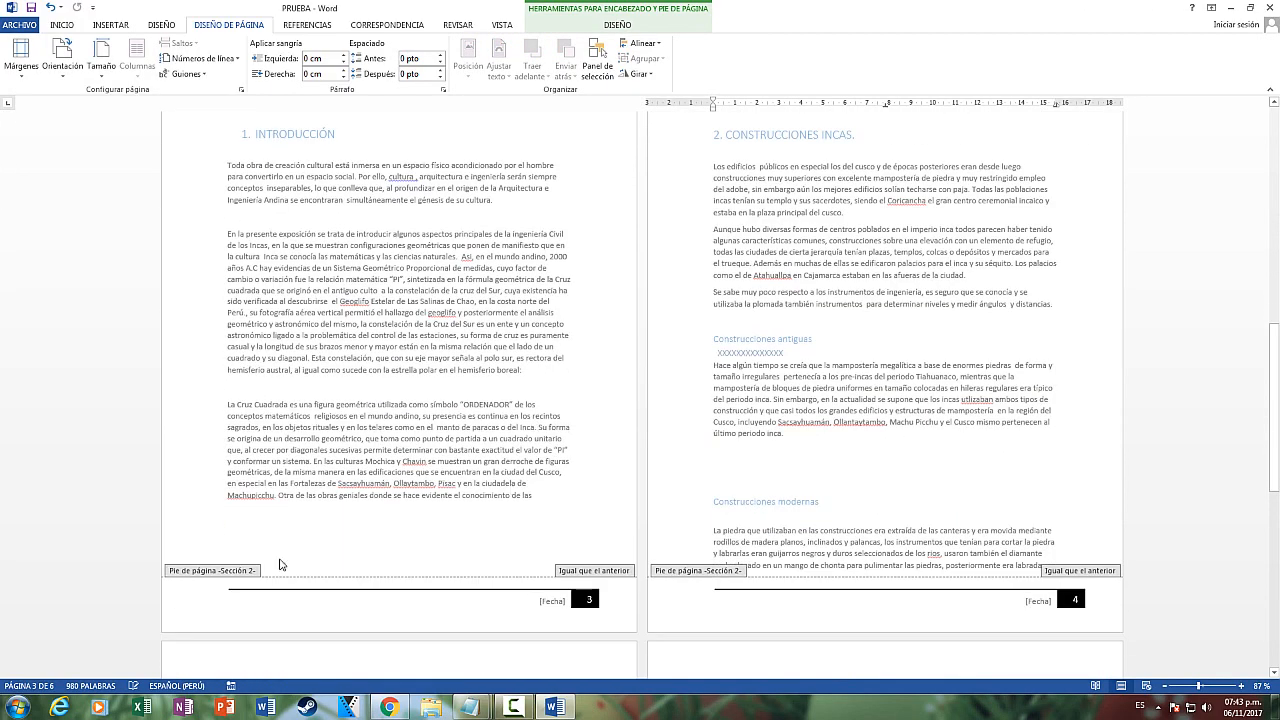
click(216, 592)
click(263, 366)
scroll(266, 400, down, 3)
scroll(280, 370, up, 4)
scroll(323, 300, down, 5)
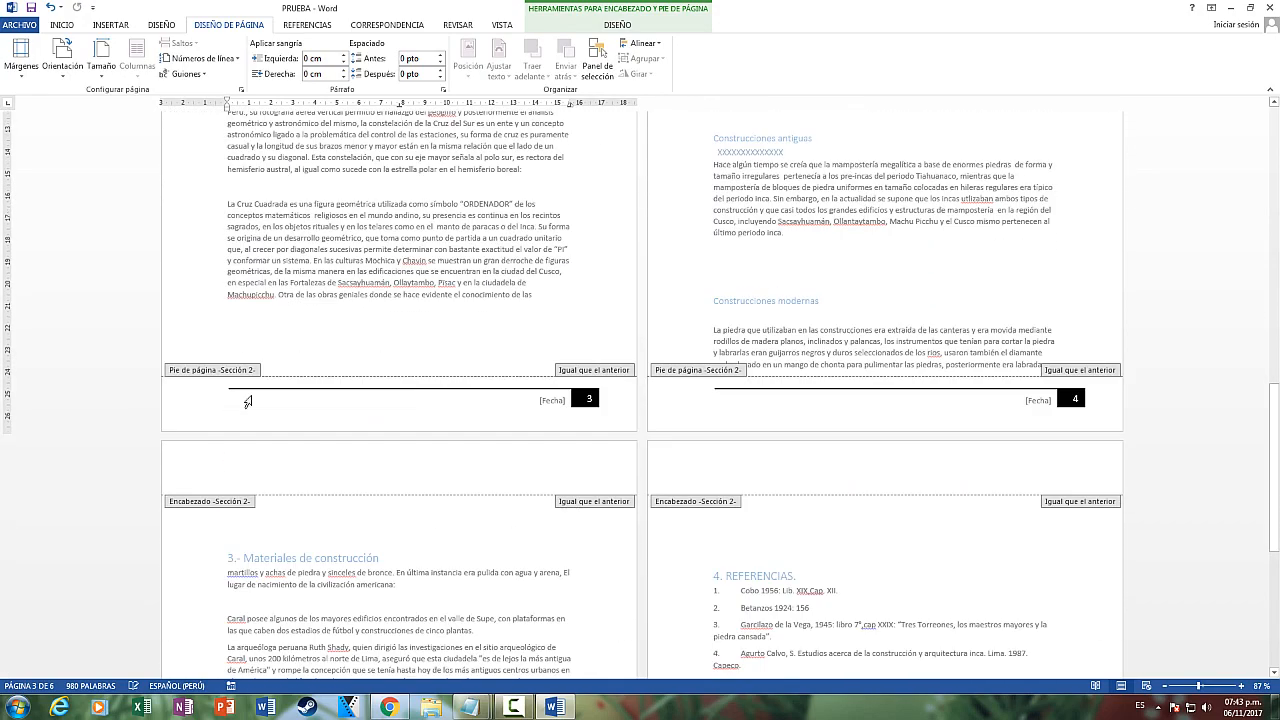
key(Escape)
double_click(222, 400)
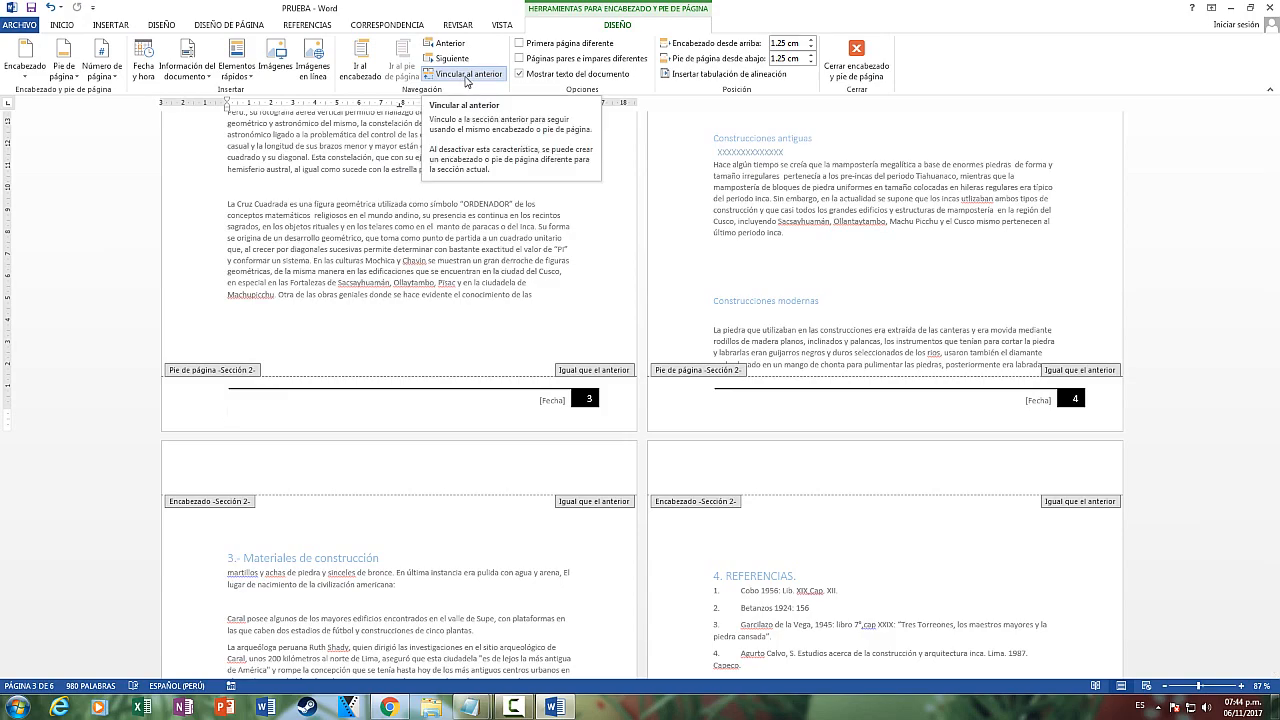
click(466, 76)
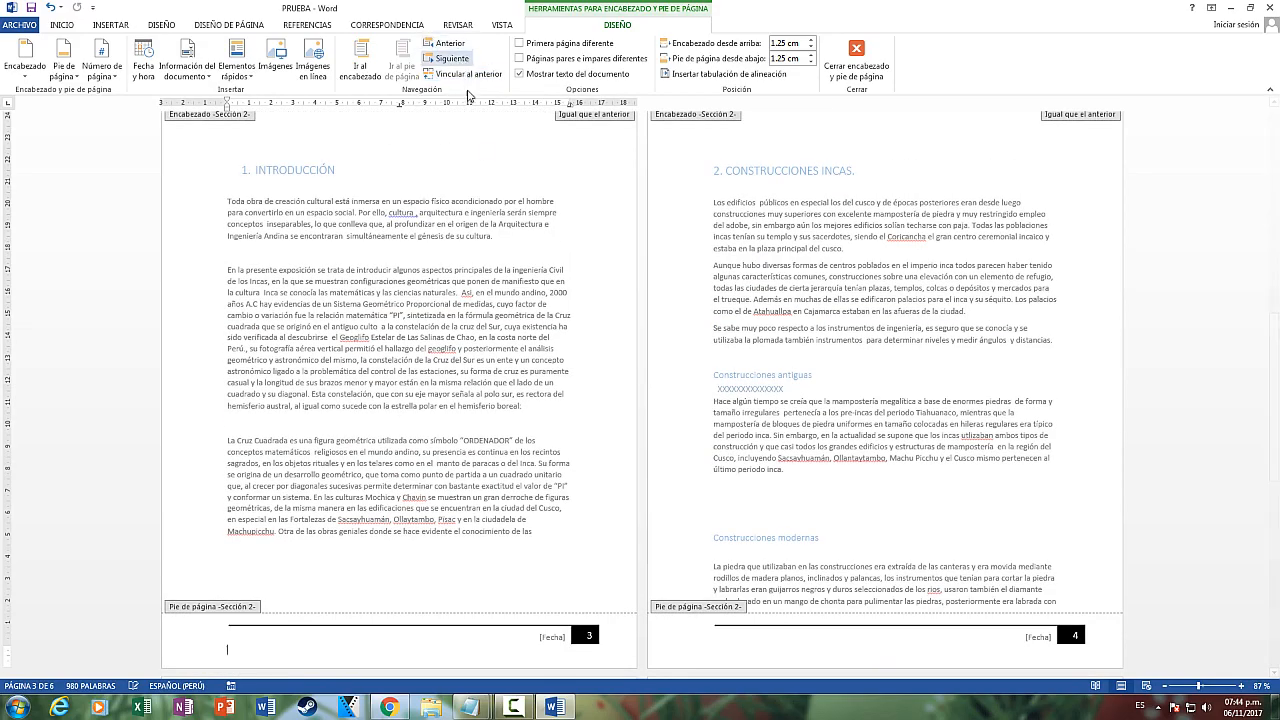
Delete the footer content from the Section 1 pages and return to the document body
scroll(355, 355, up, 3)
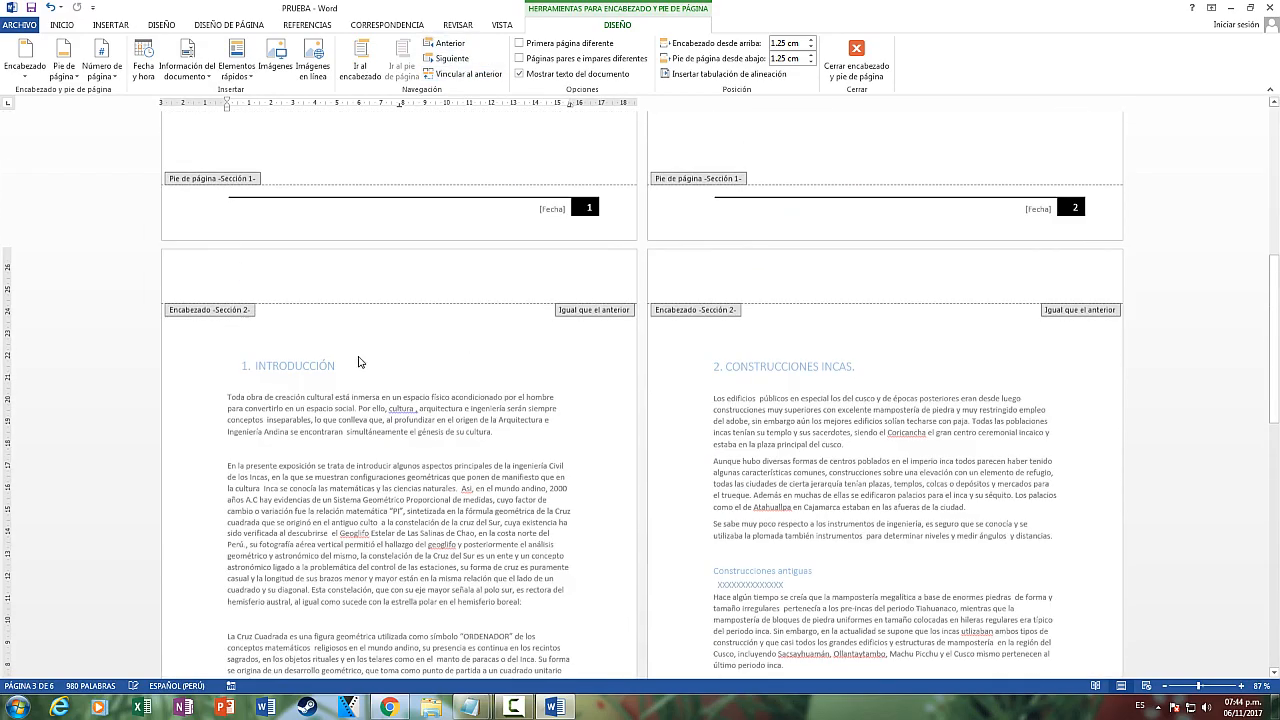
scroll(360, 362, up, 2)
scroll(451, 337, down, 15)
scroll(448, 385, up, 15)
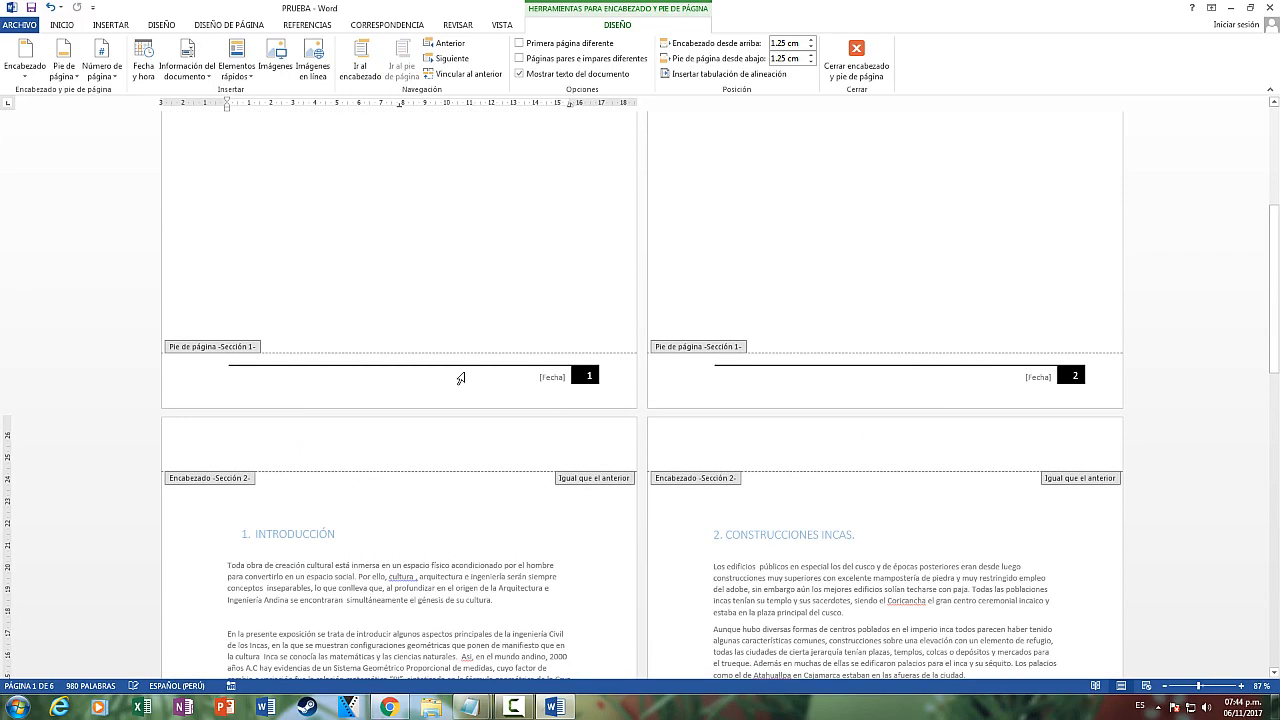
click(464, 366)
key(Delete)
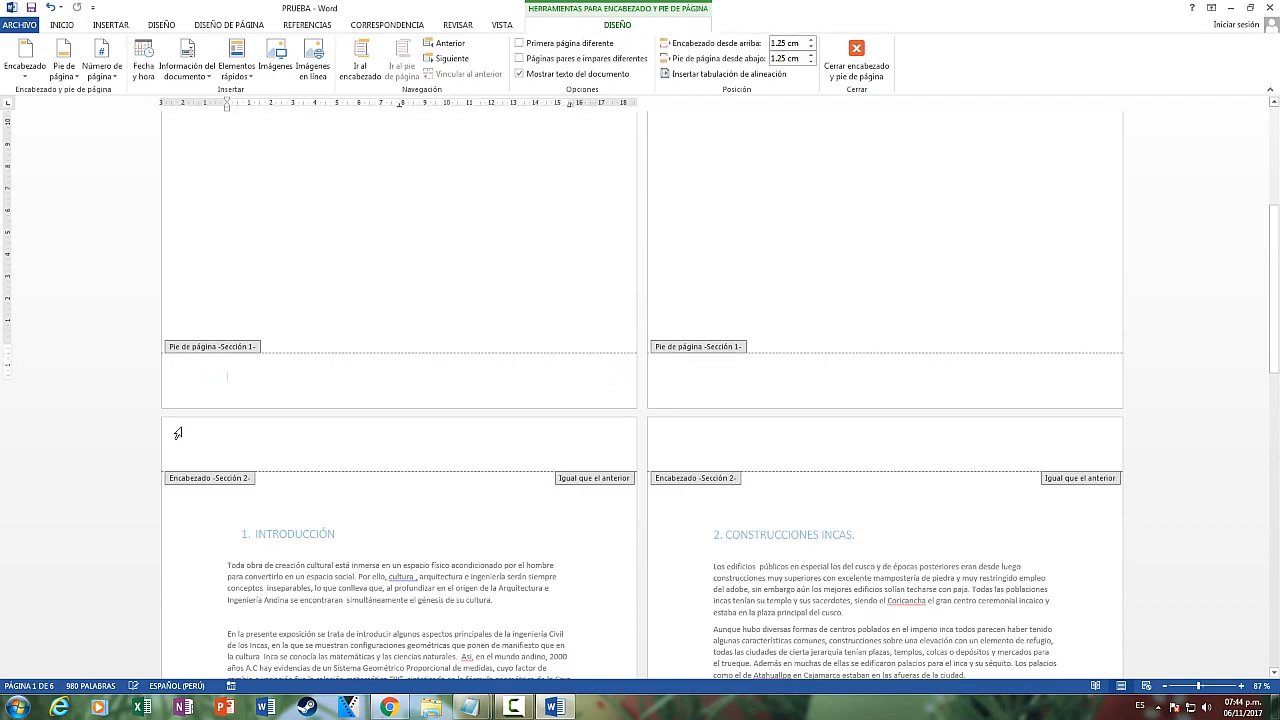
scroll(177, 428, down, 8)
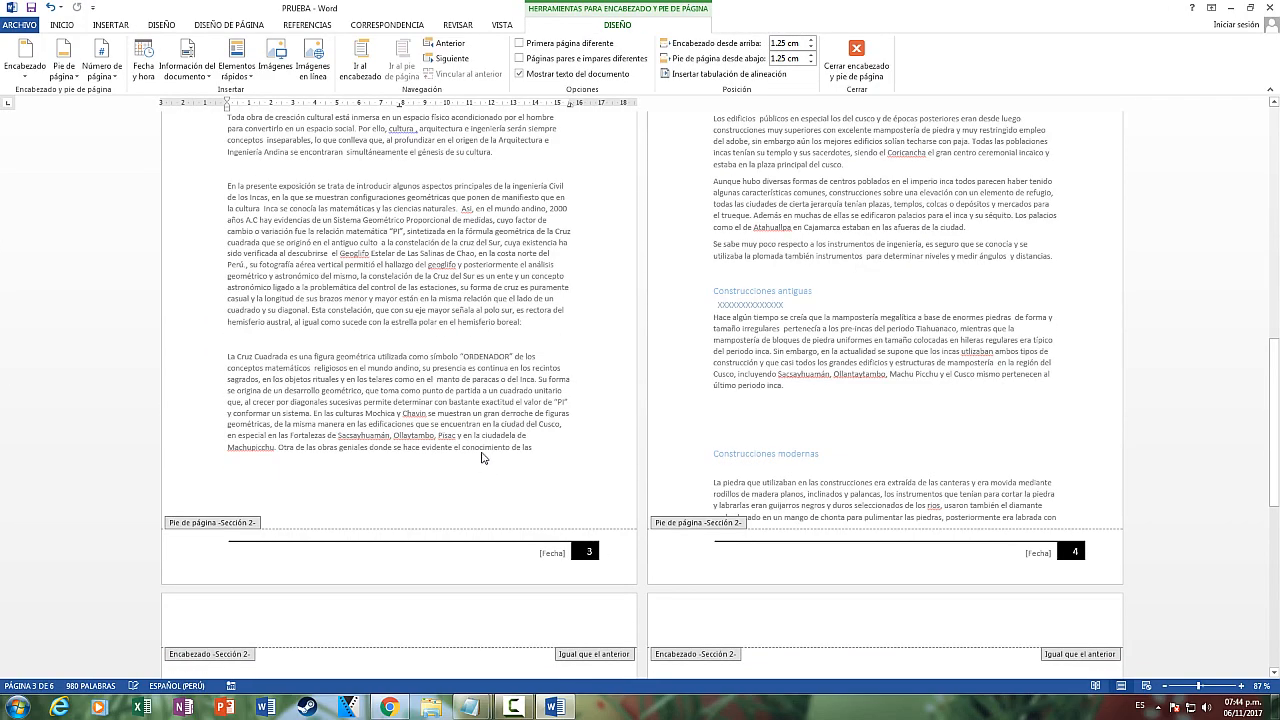
double_click(481, 457)
scroll(483, 449, down, 9)
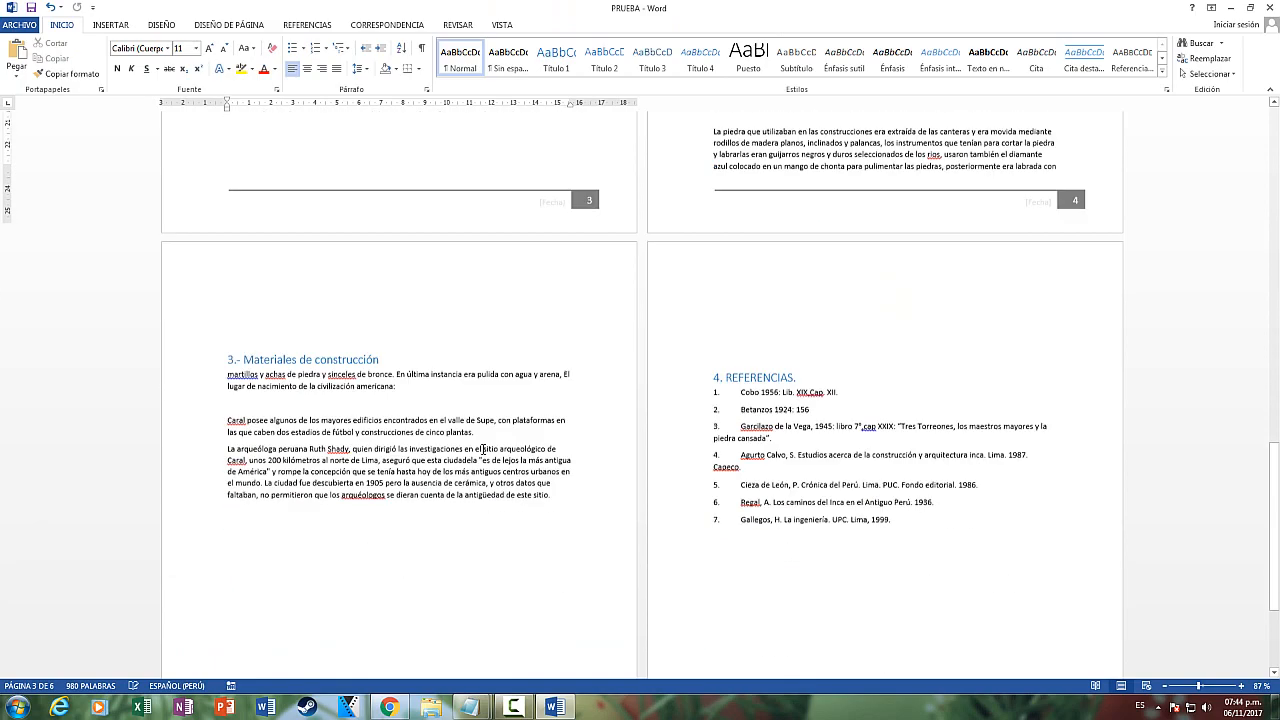
Restart the Section 2 footer page numbering at 1, then leave footer editing
scroll(646, 601, up, 5)
scroll(646, 601, up, 3)
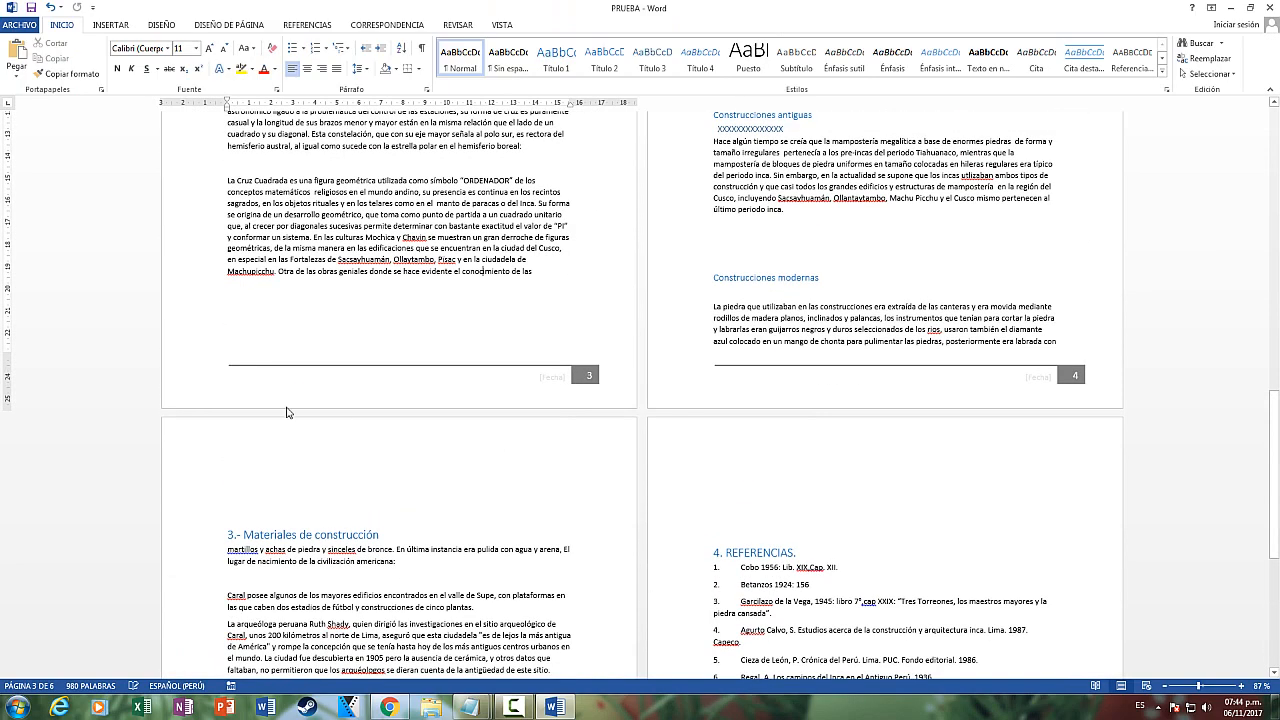
double_click(217, 457)
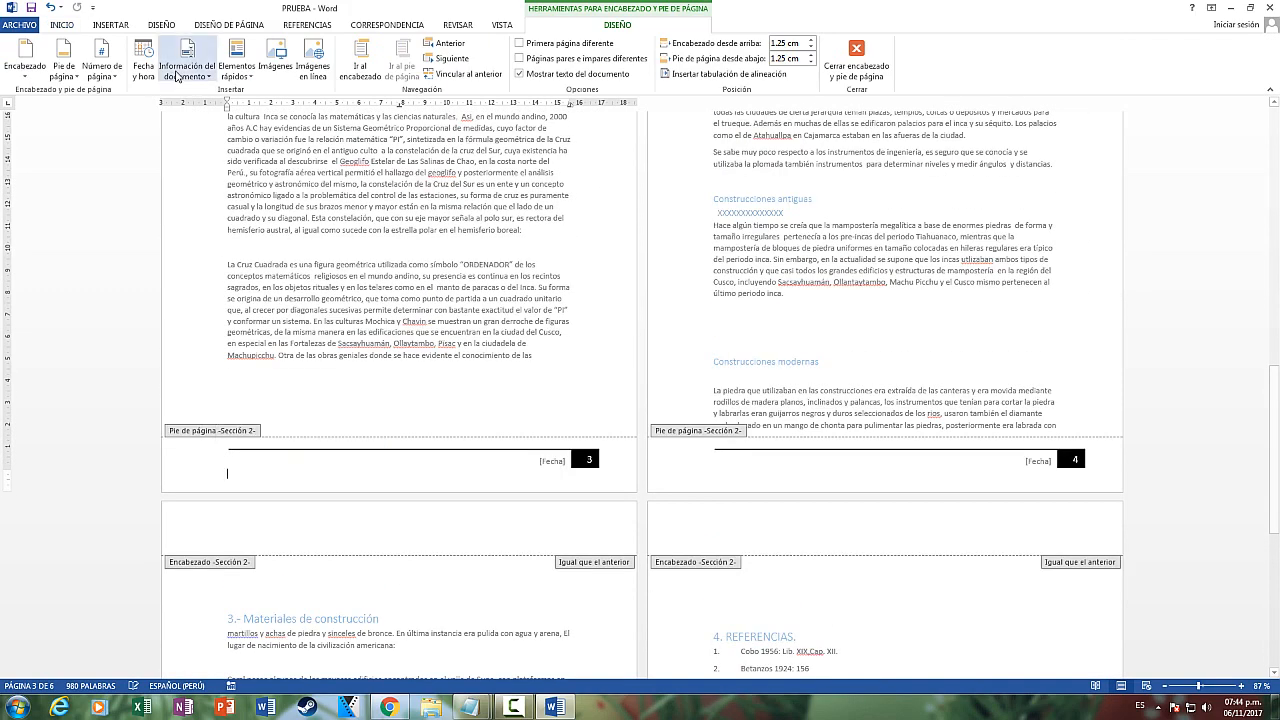
click(111, 80)
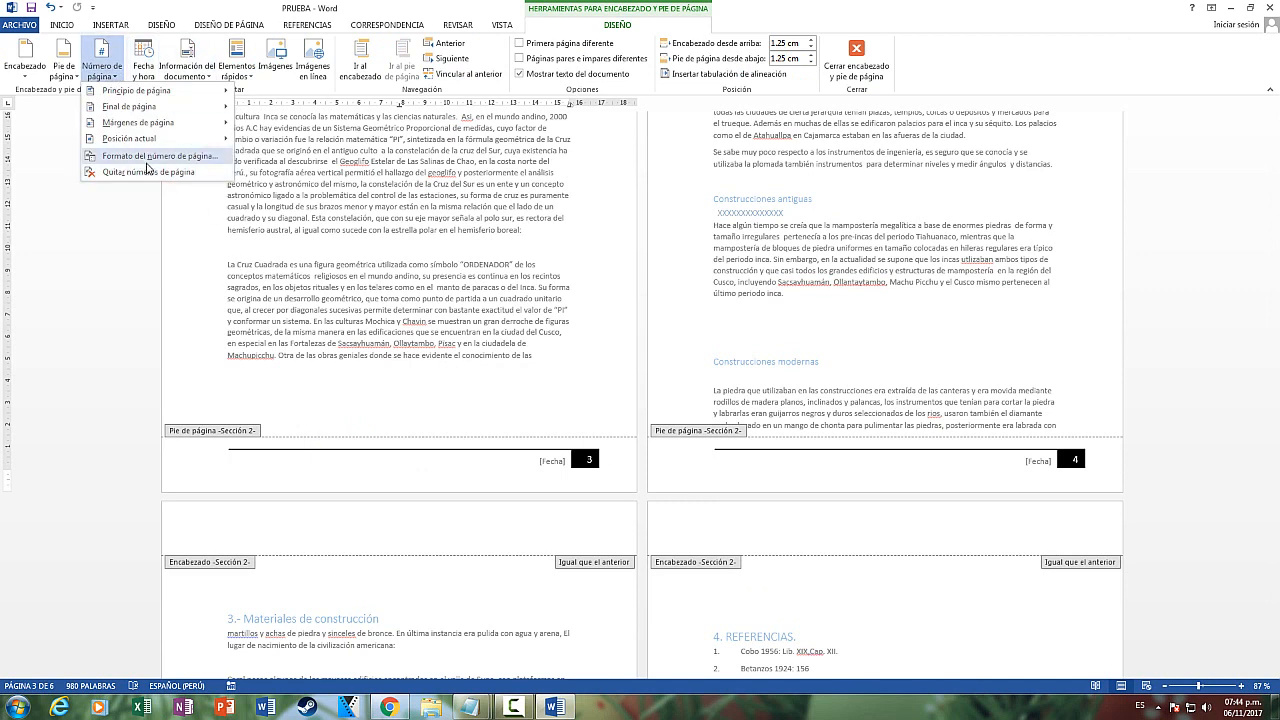
click(155, 156)
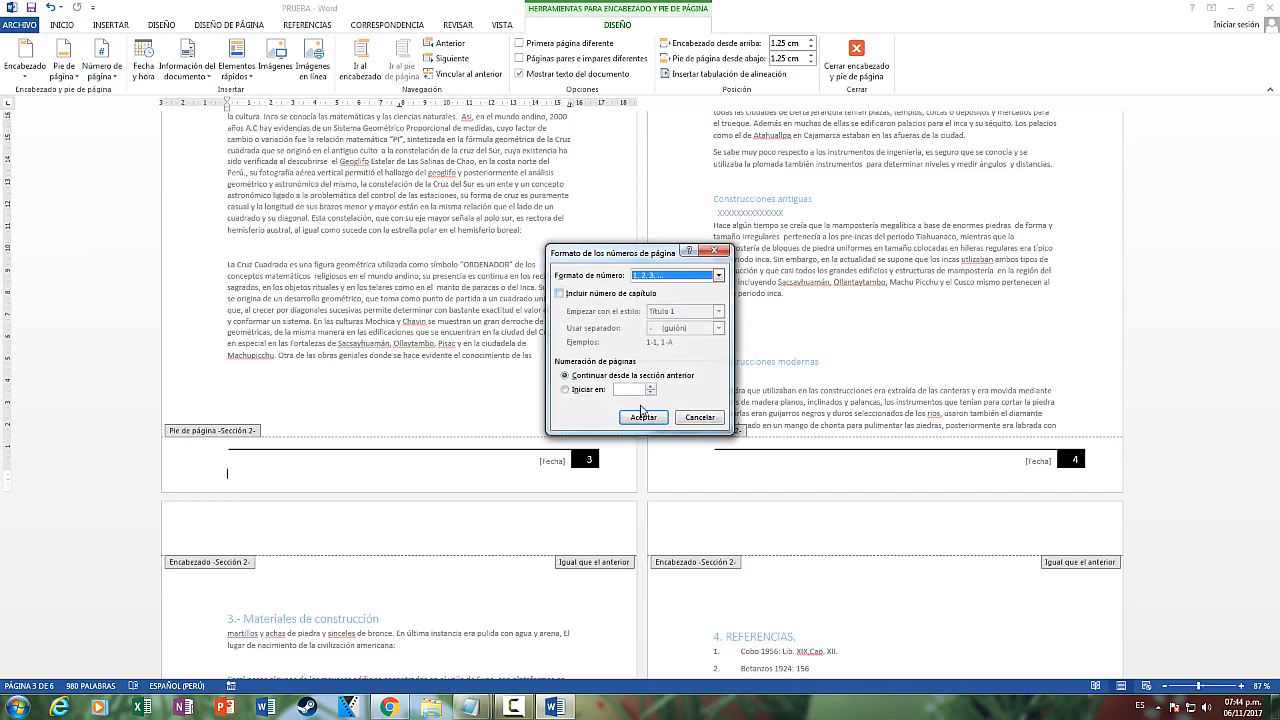
click(566, 390)
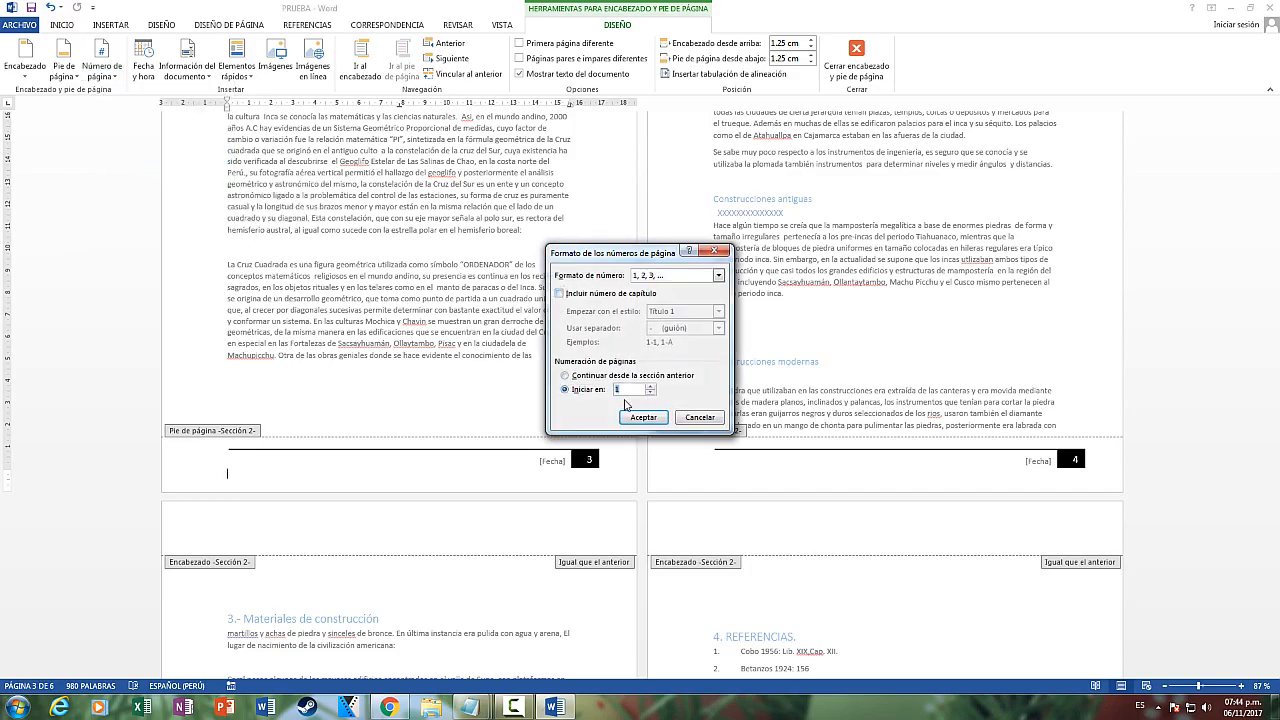
click(642, 417)
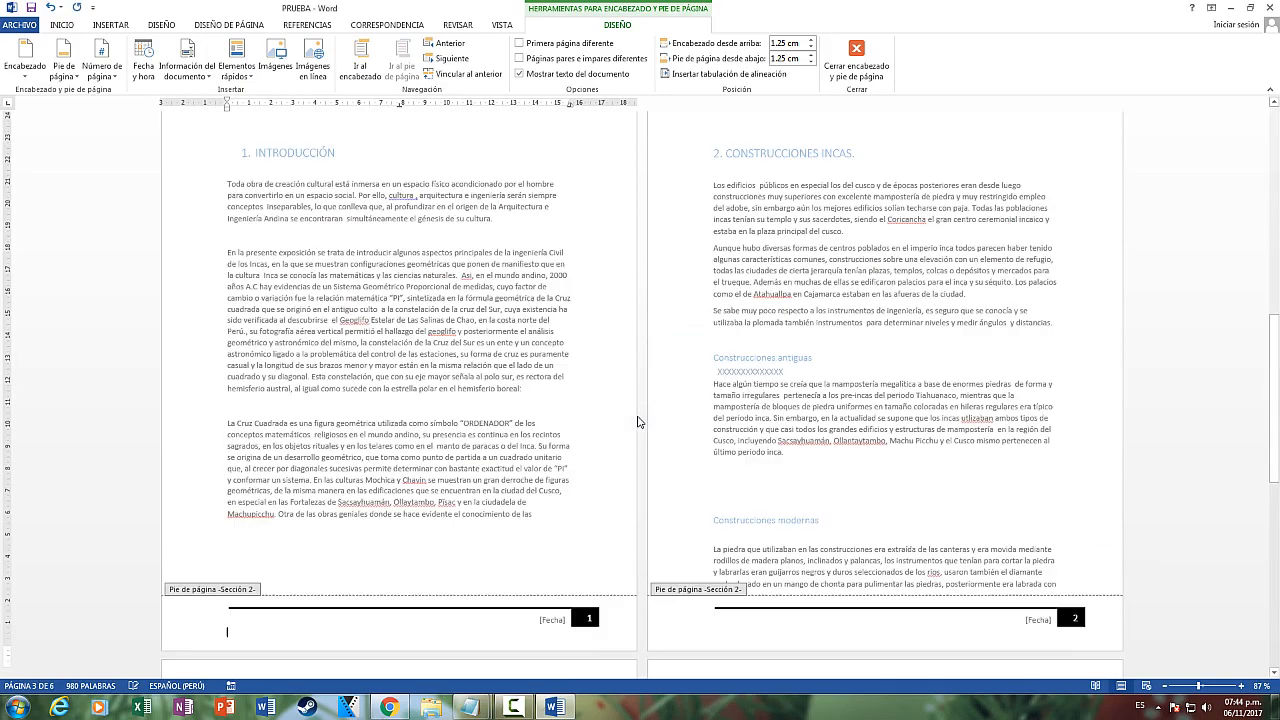
double_click(727, 371)
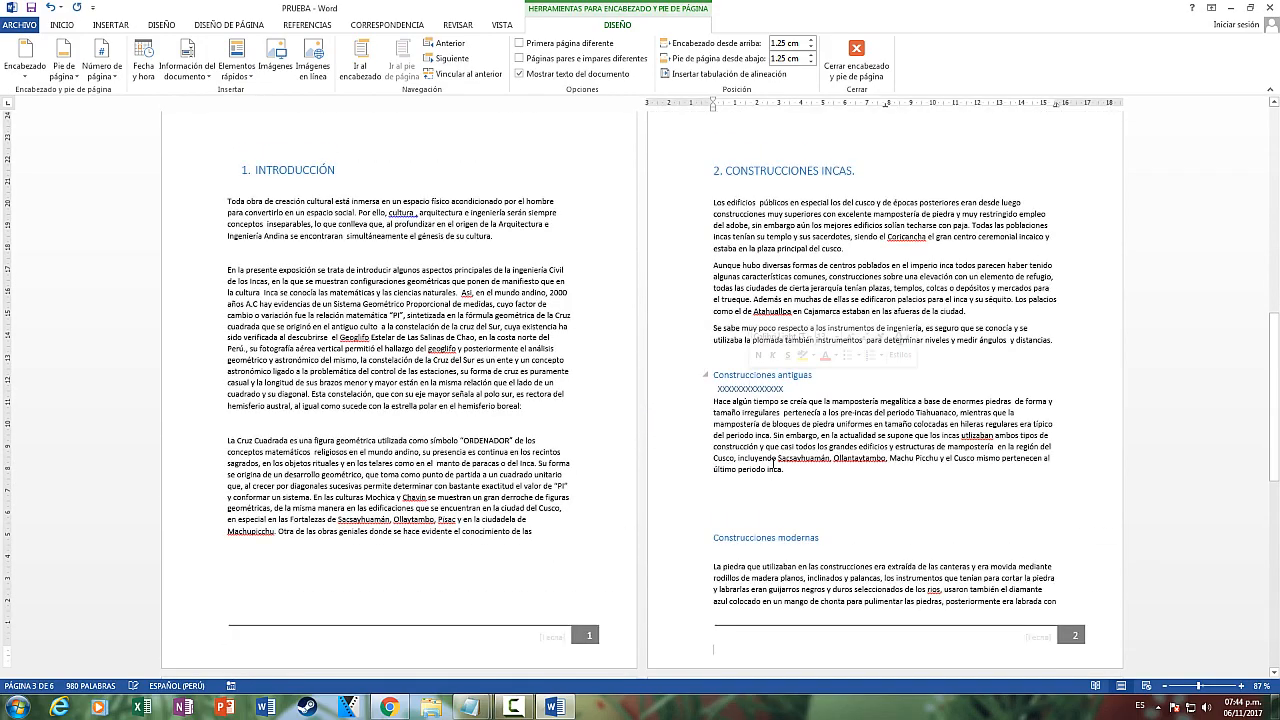
Update the entire table of contents on page 2, including entries and page numbers
scroll(1020, 415, down, 5)
scroll(1020, 415, down, 5)
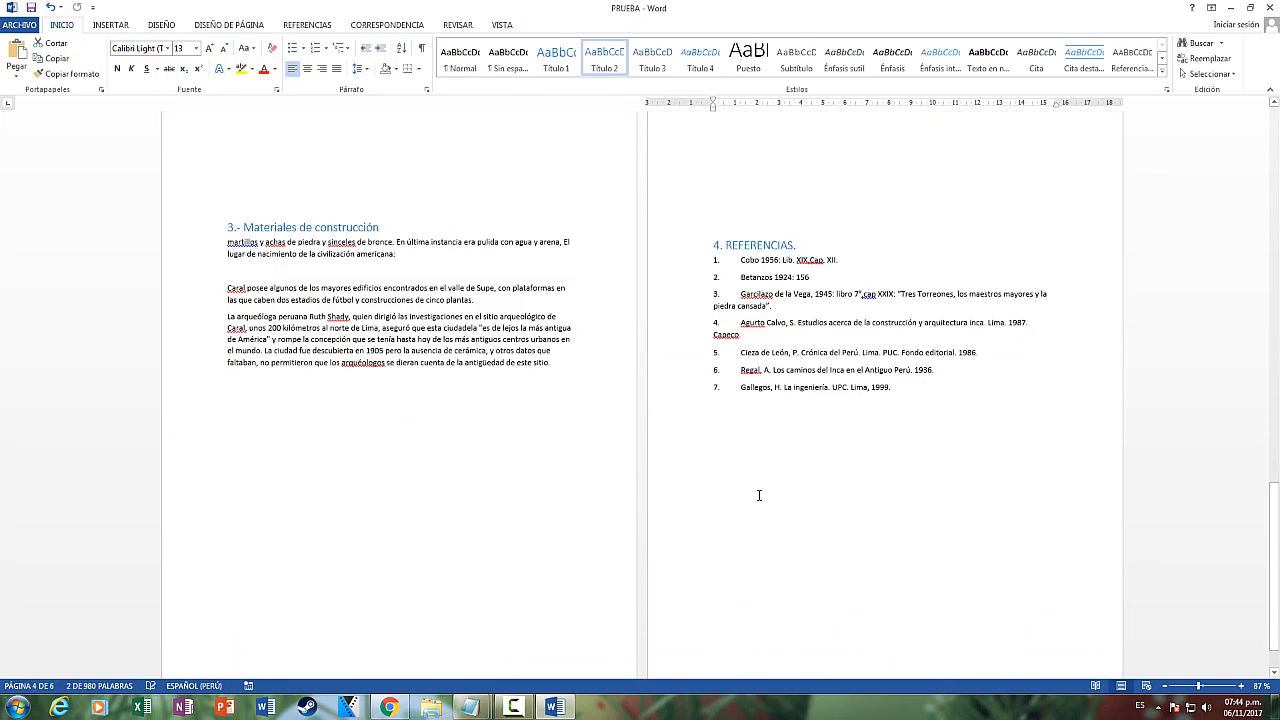
scroll(865, 589, up, 15)
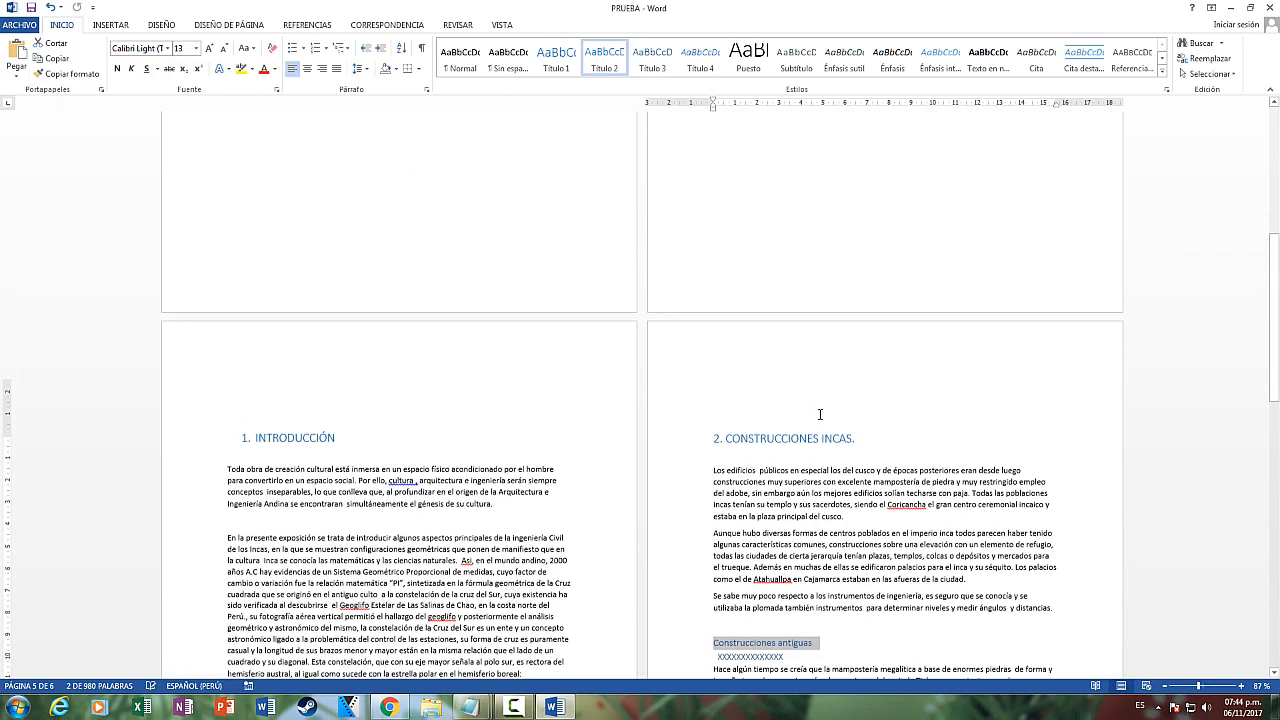
click(789, 249)
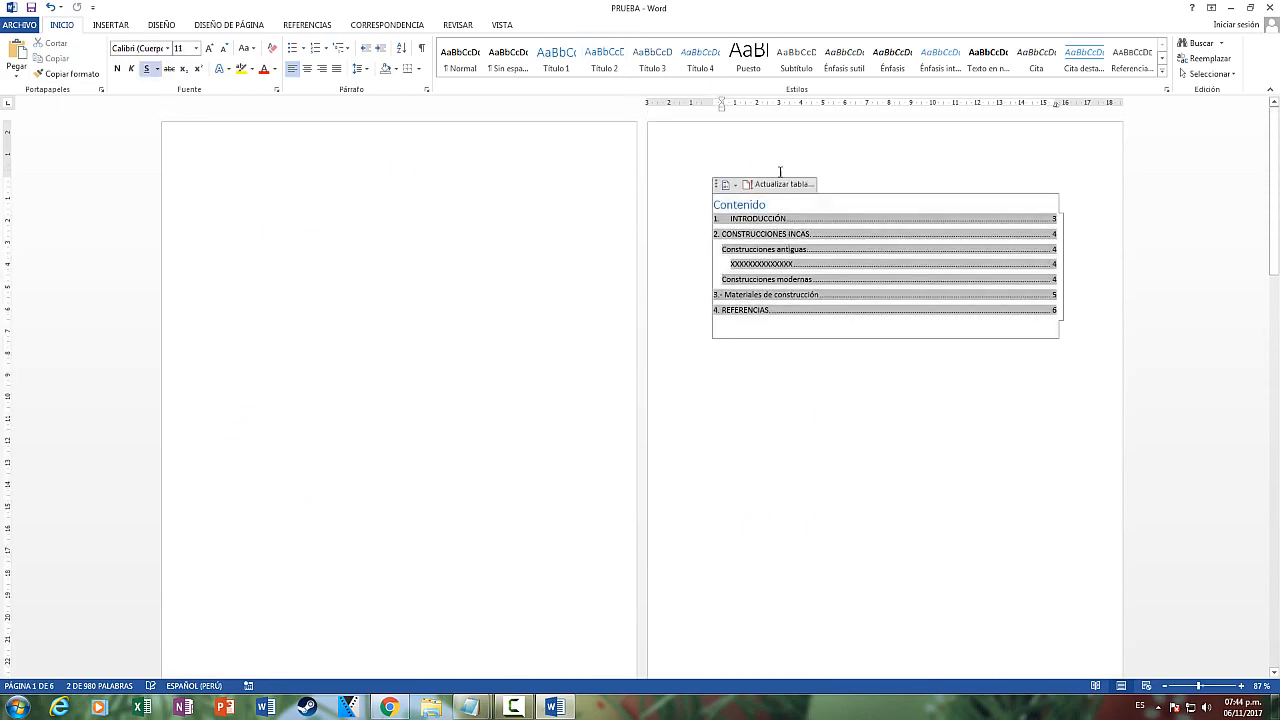
click(781, 186)
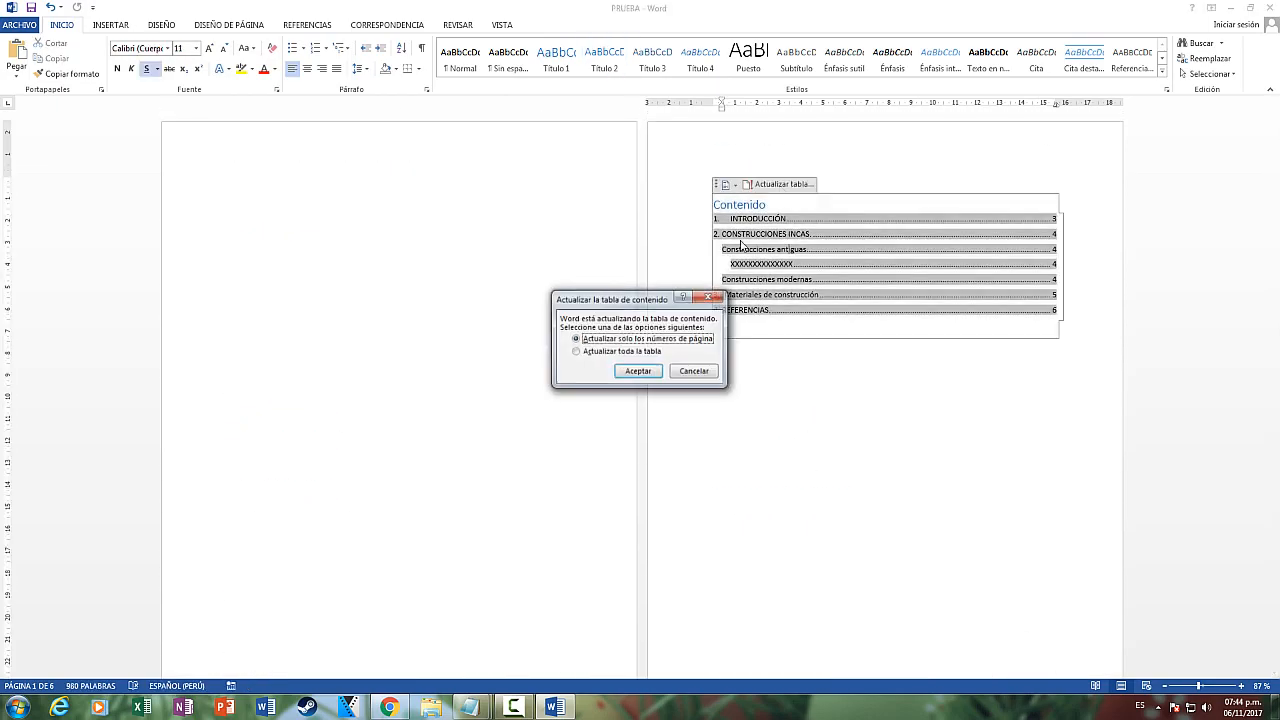
click(618, 353)
click(638, 371)
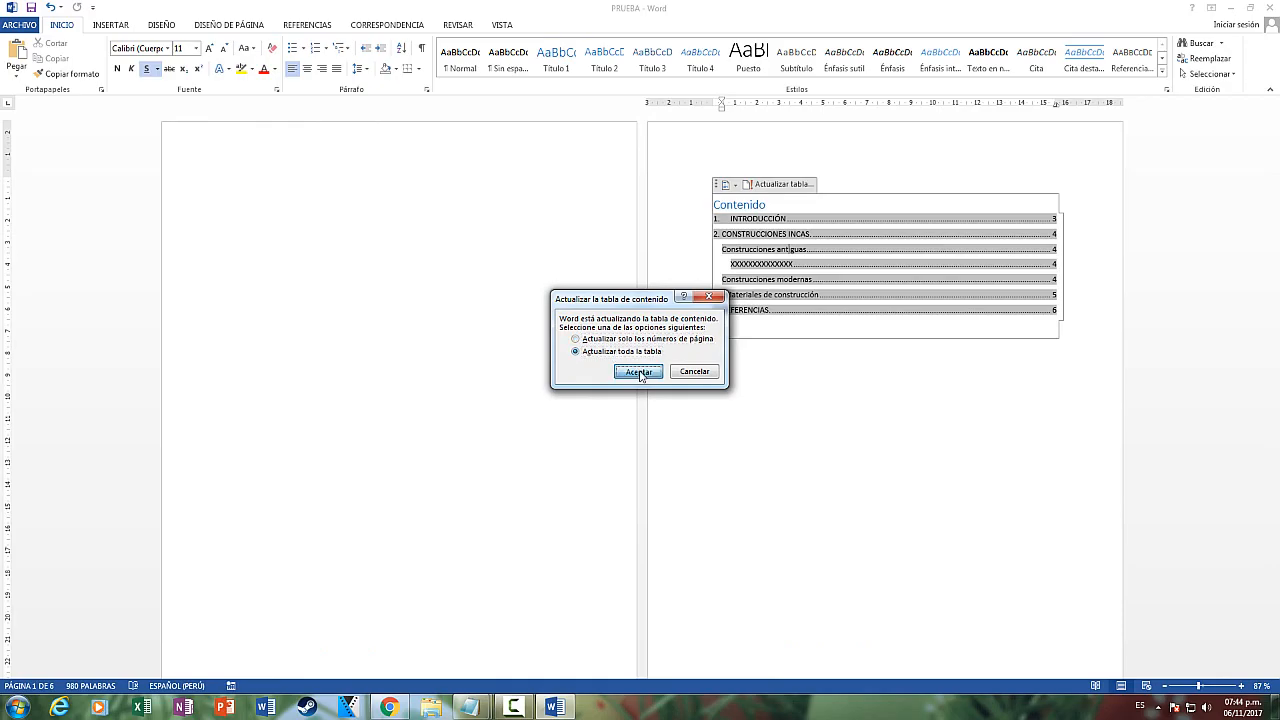
click(903, 409)
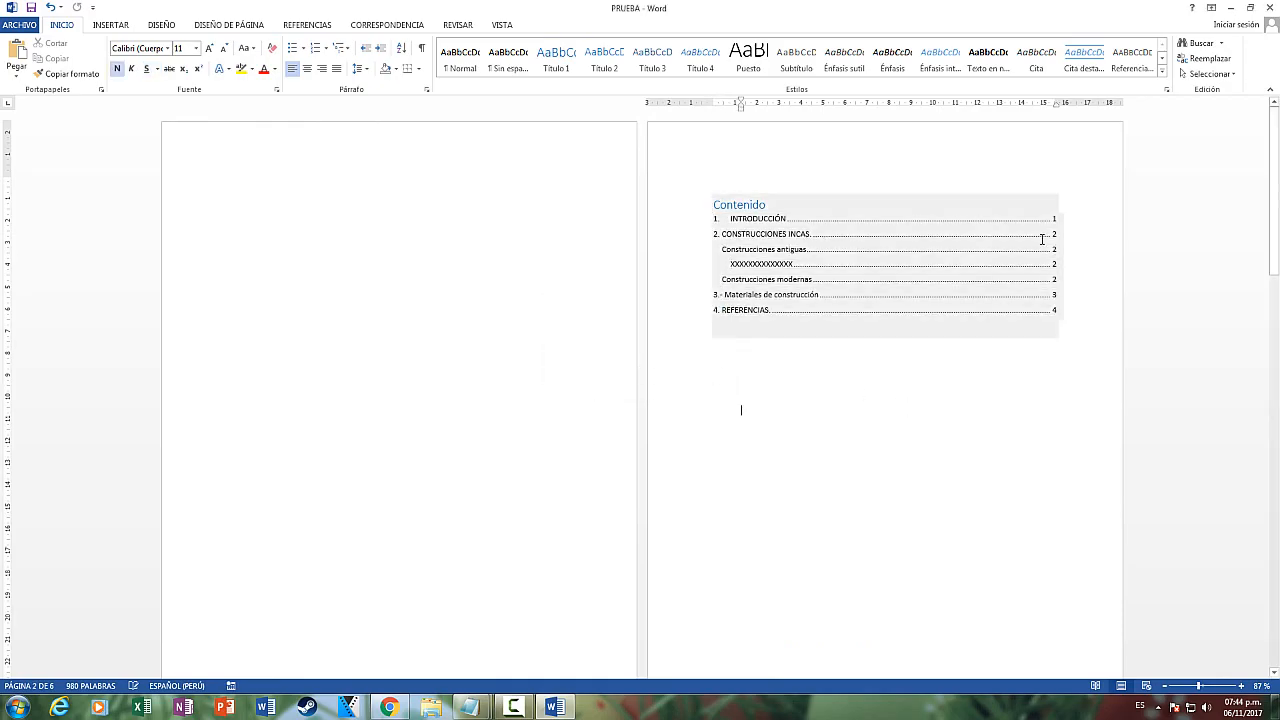
Go to the INTRODUCCIÓN heading through its entry in the table of contents
drag(752, 236, 1052, 245)
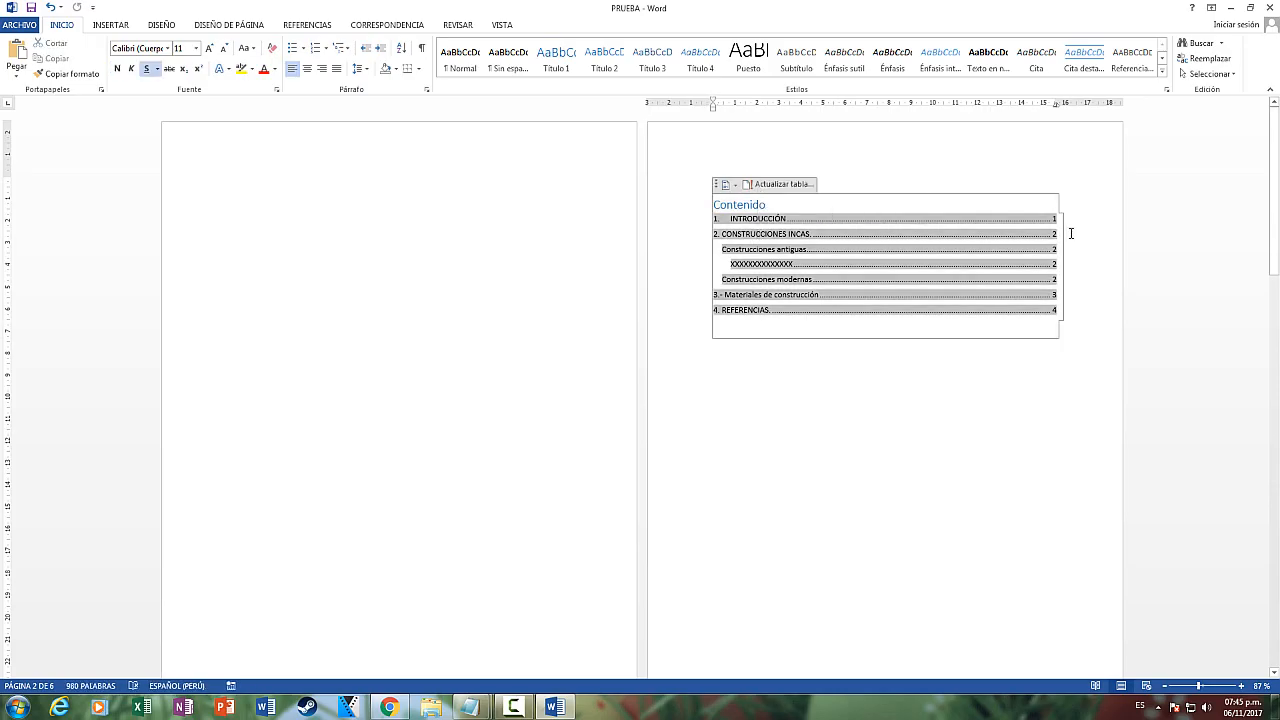
ctrl+click(752, 219)
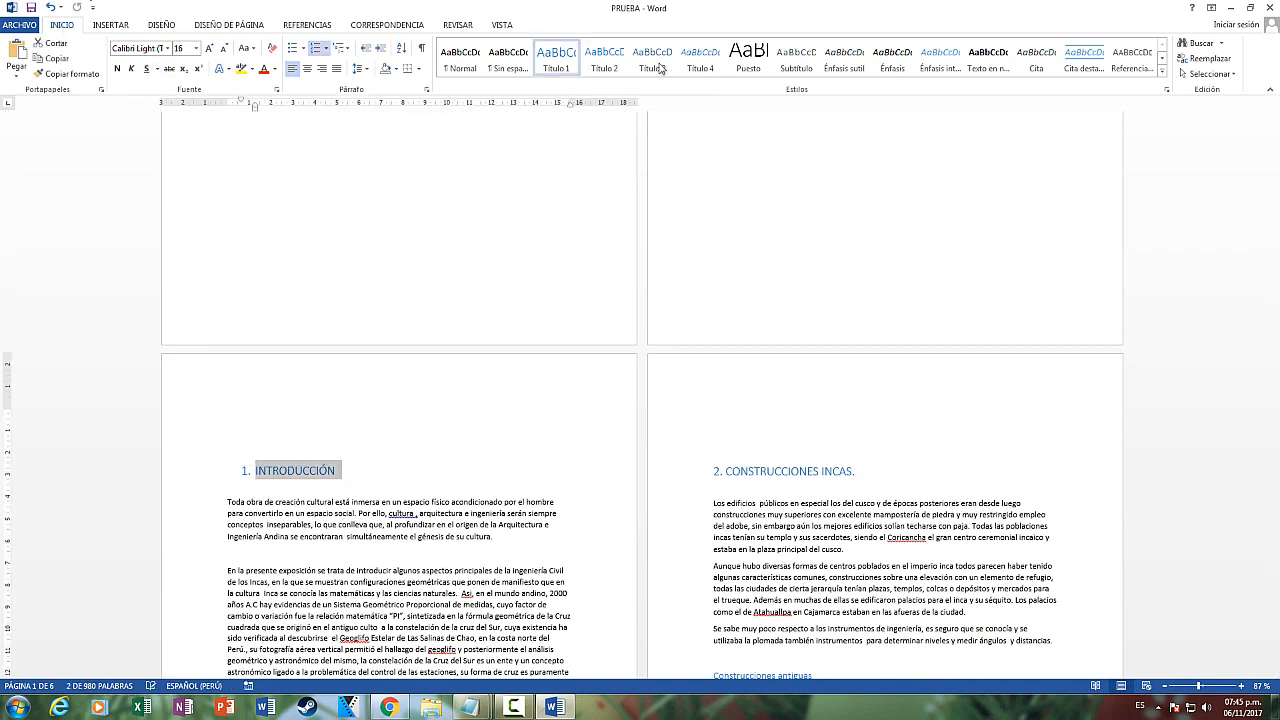
Modify the Título 1 style to bold, italic Arial with a dark red font color
double_click(62, 24)
click(62, 24)
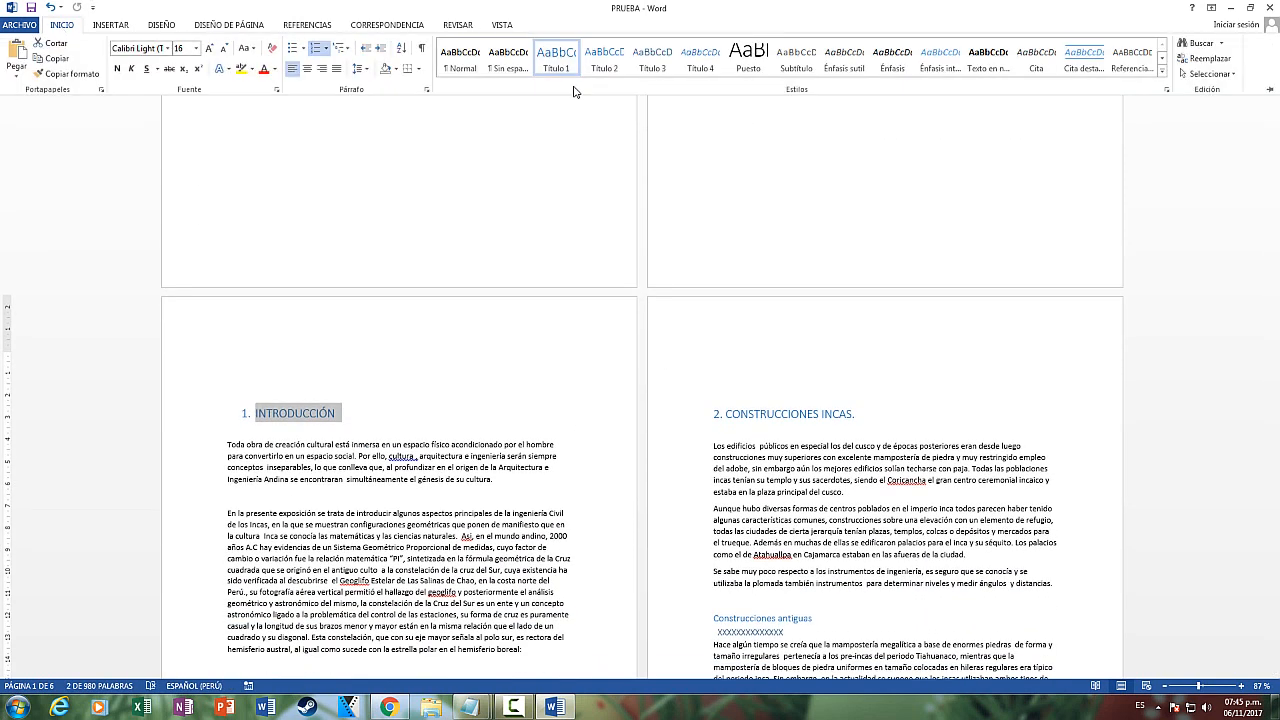
right_click(555, 70)
click(596, 92)
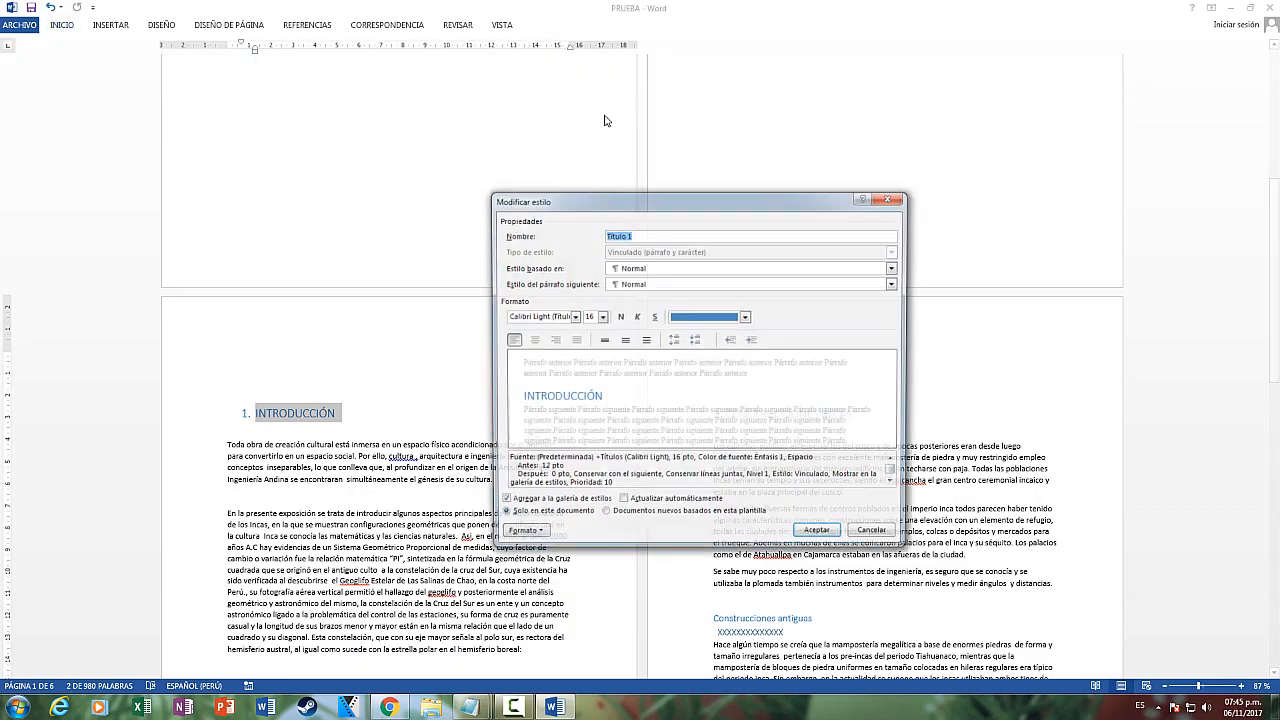
click(619, 317)
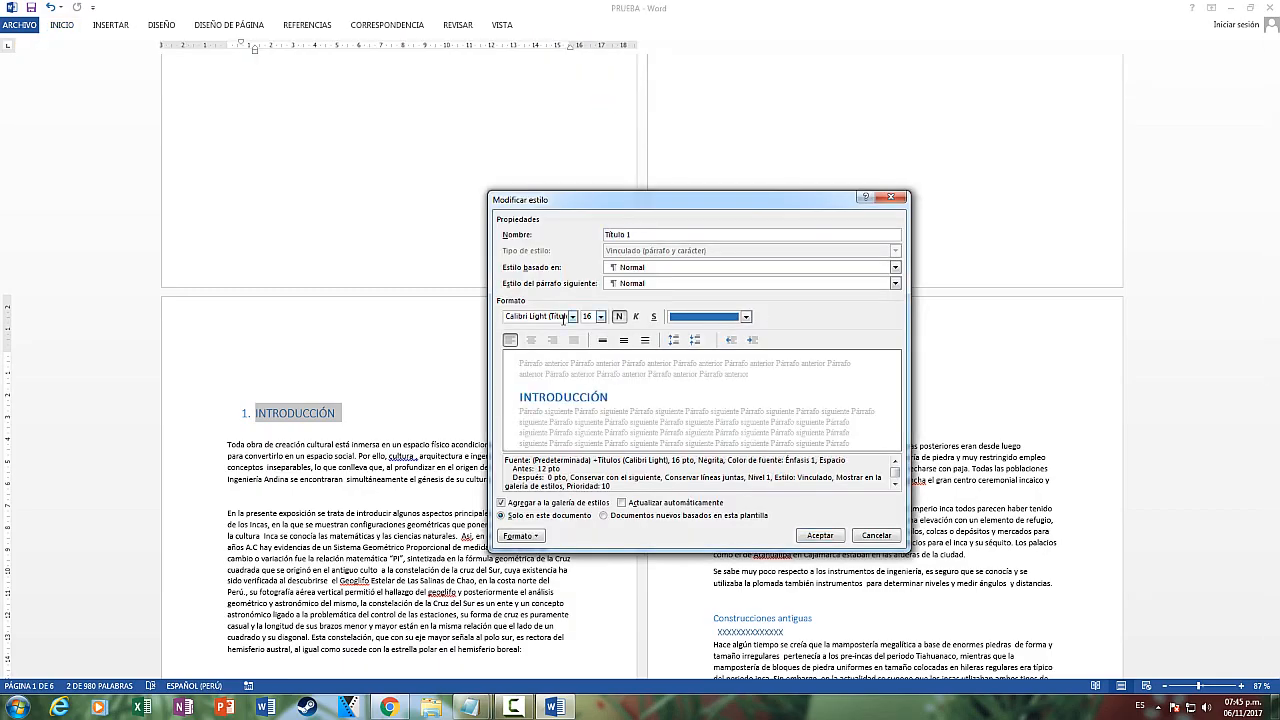
click(632, 320)
click(573, 316)
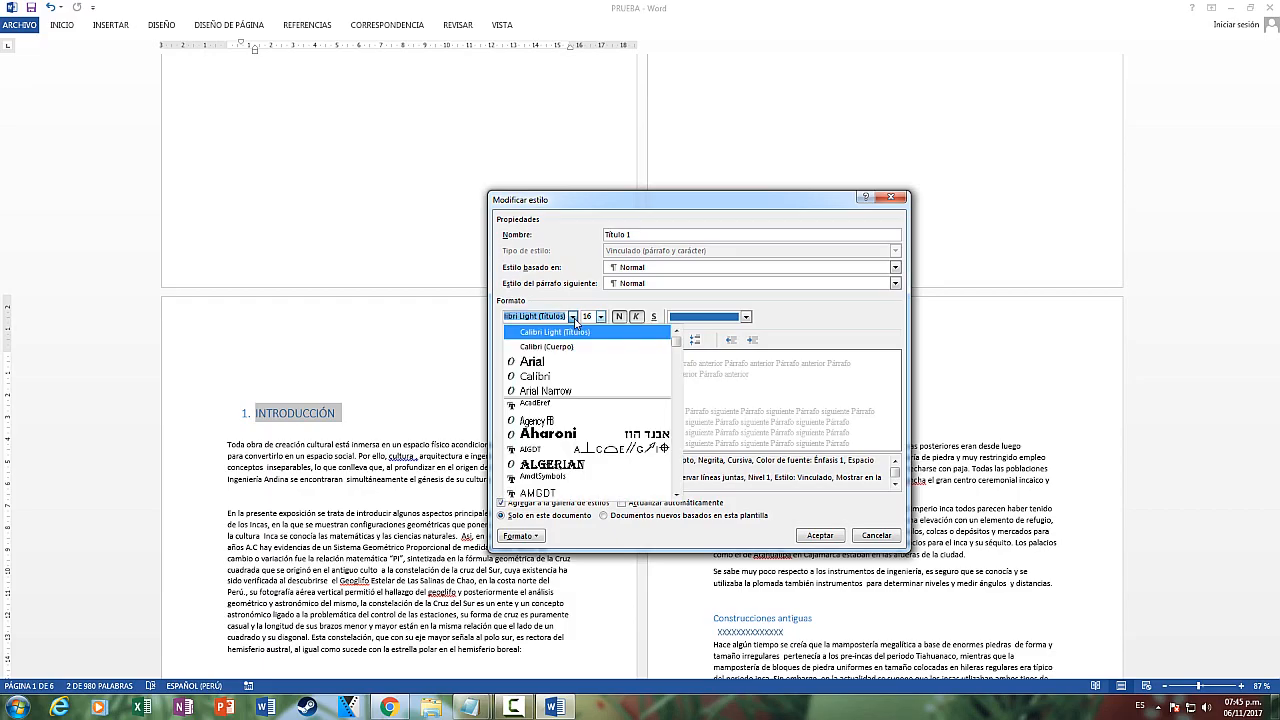
click(540, 366)
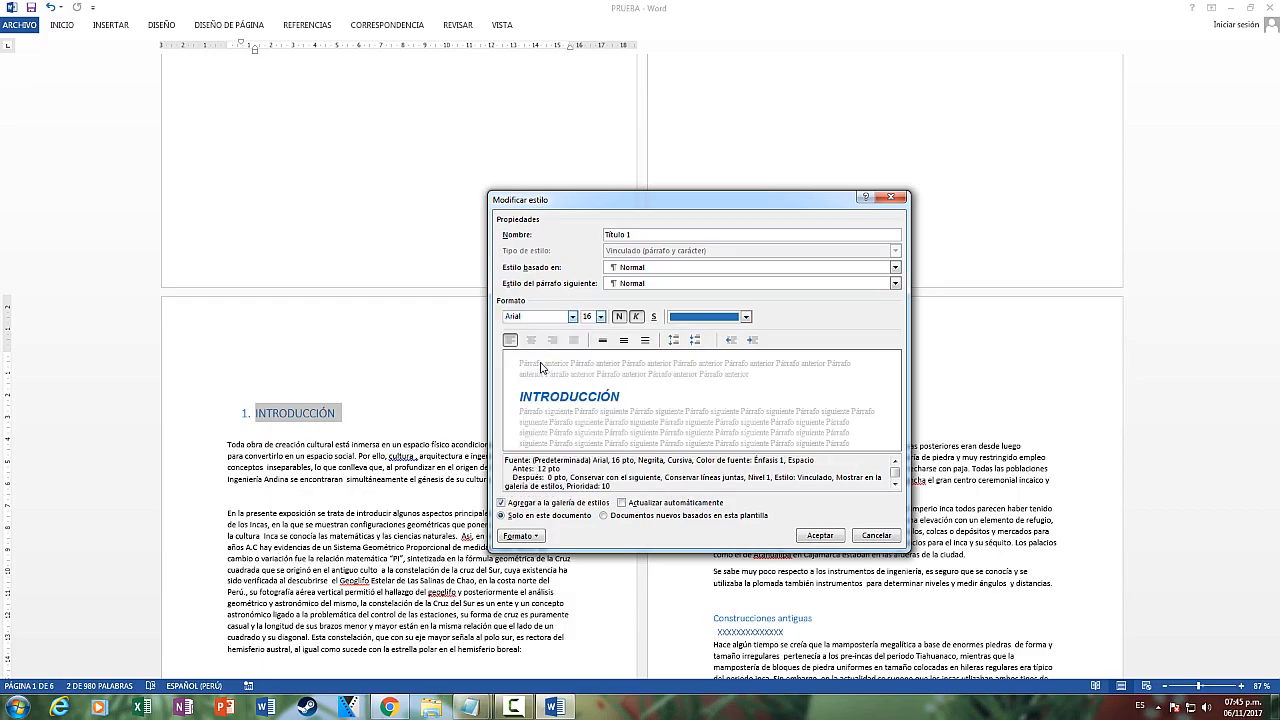
click(746, 318)
click(675, 436)
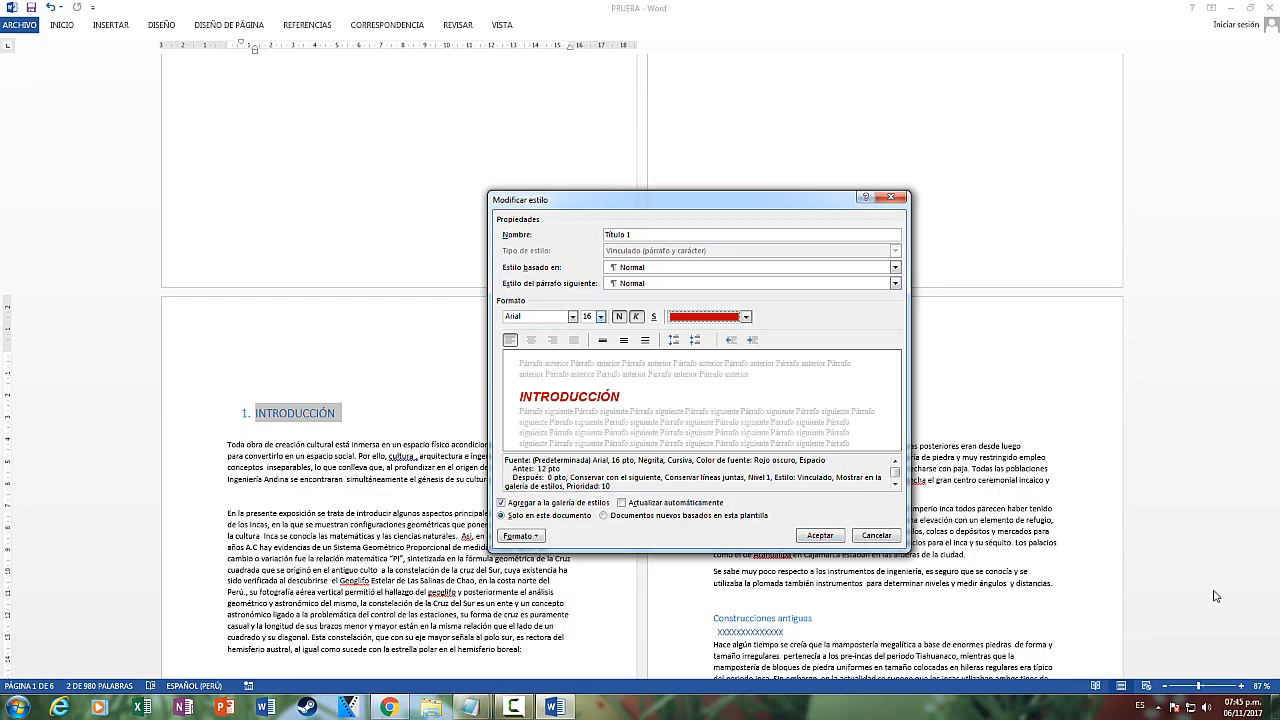
click(820, 535)
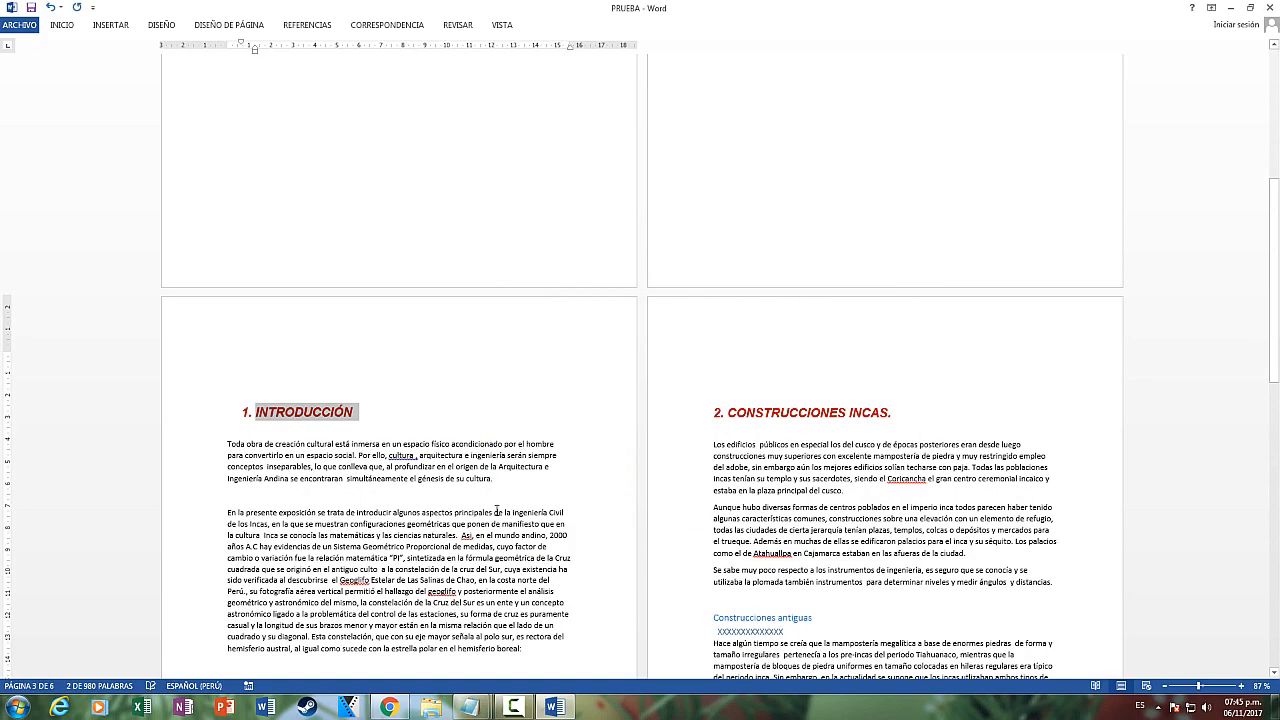
Examine the formatting of the main headings and the table of contents title throughout the document
triple_click(323, 410)
scroll(360, 420, down, 15)
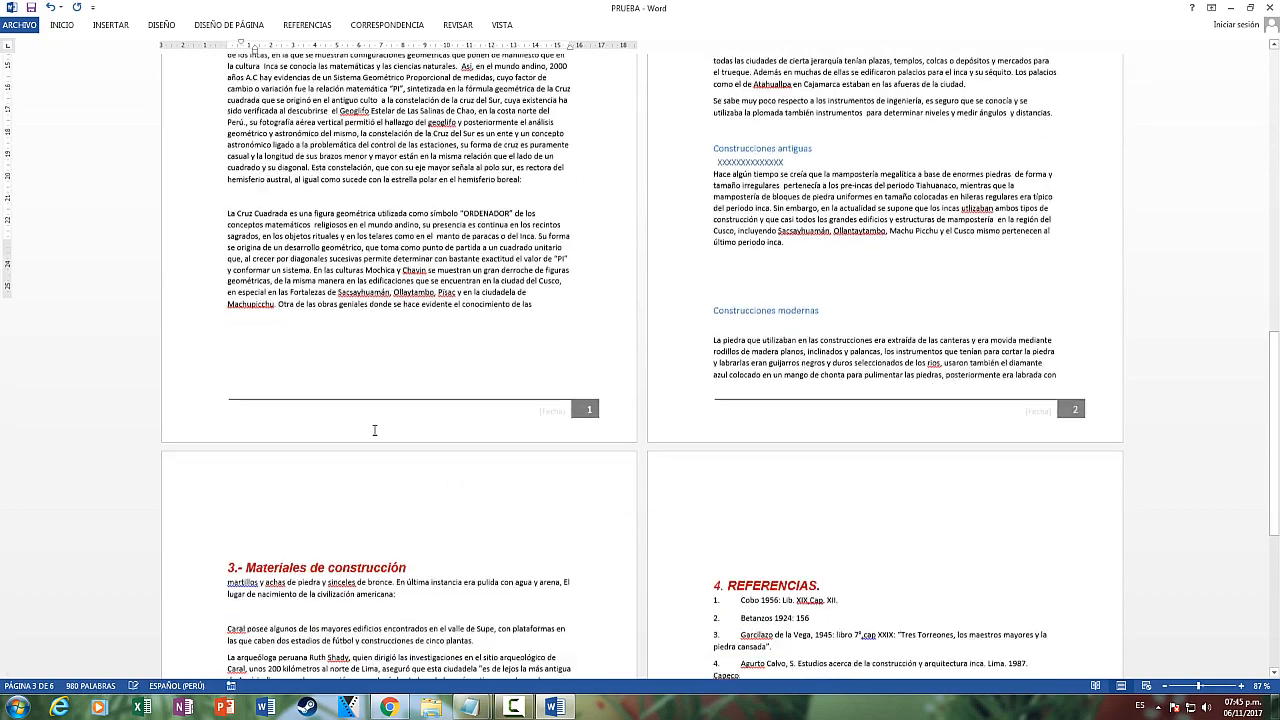
scroll(391, 480, up, 15)
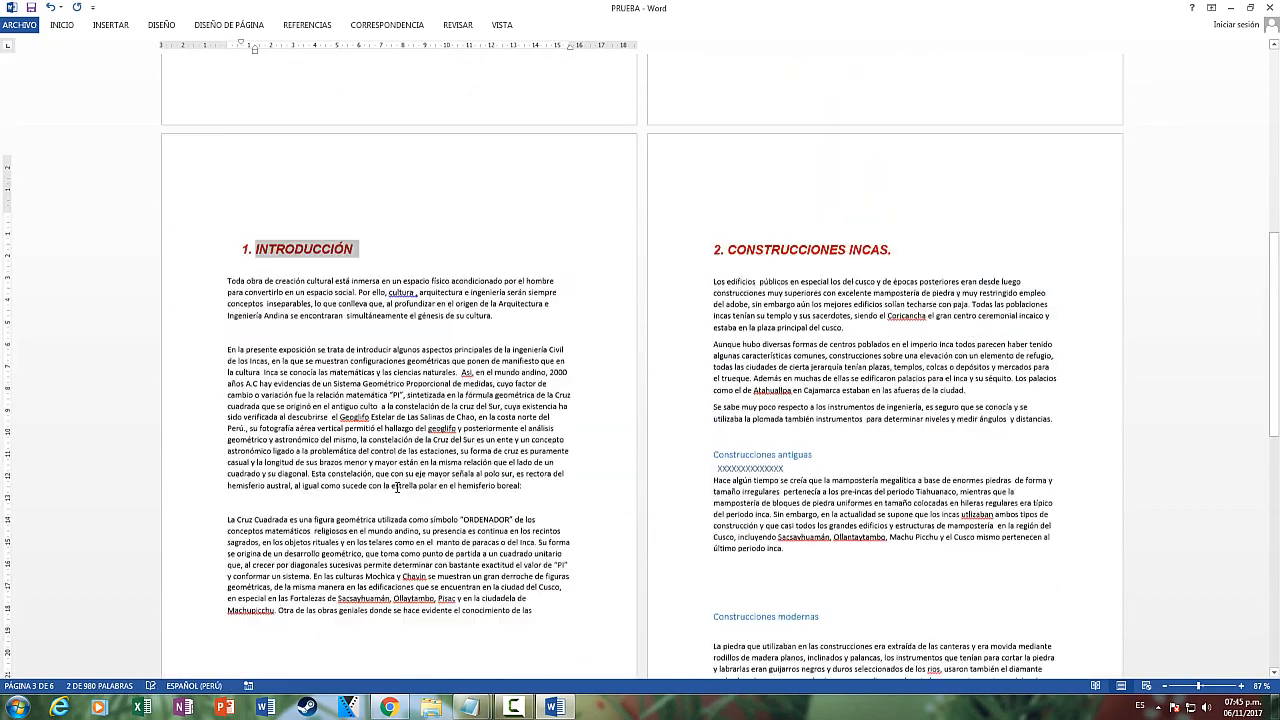
click(429, 496)
scroll(429, 496, up, 5)
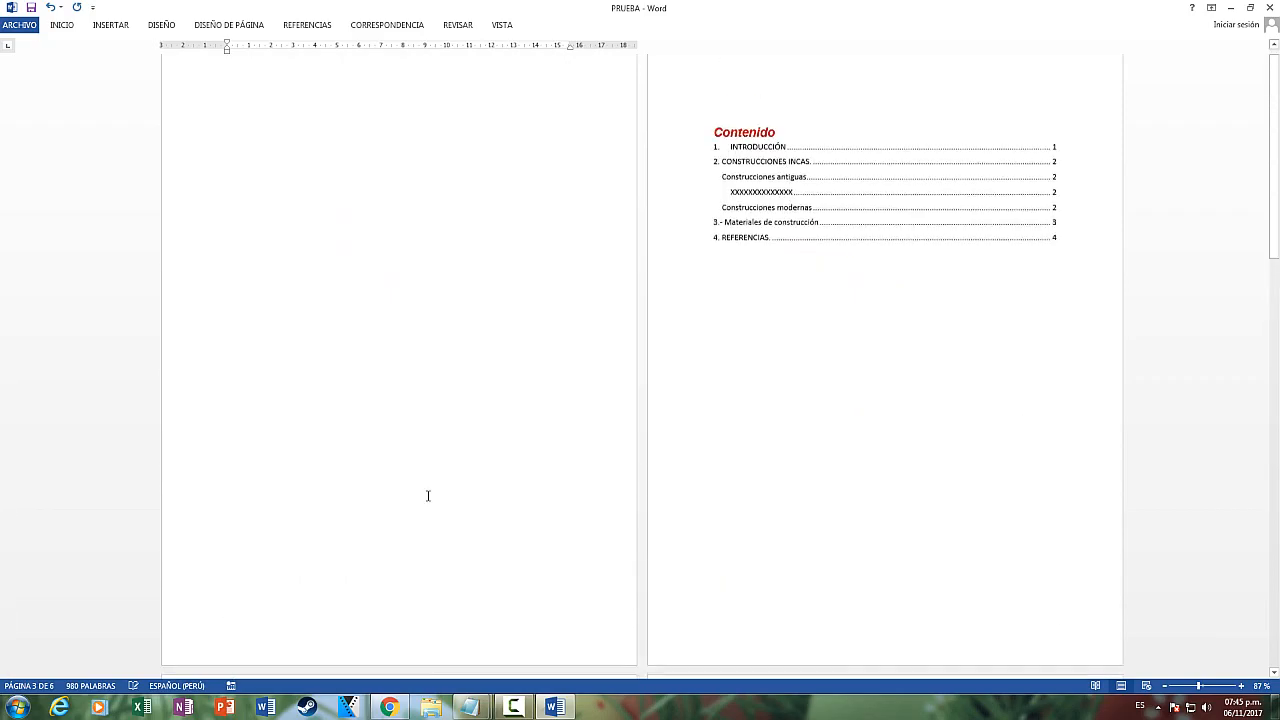
scroll(429, 496, down, 6)
click(61, 24)
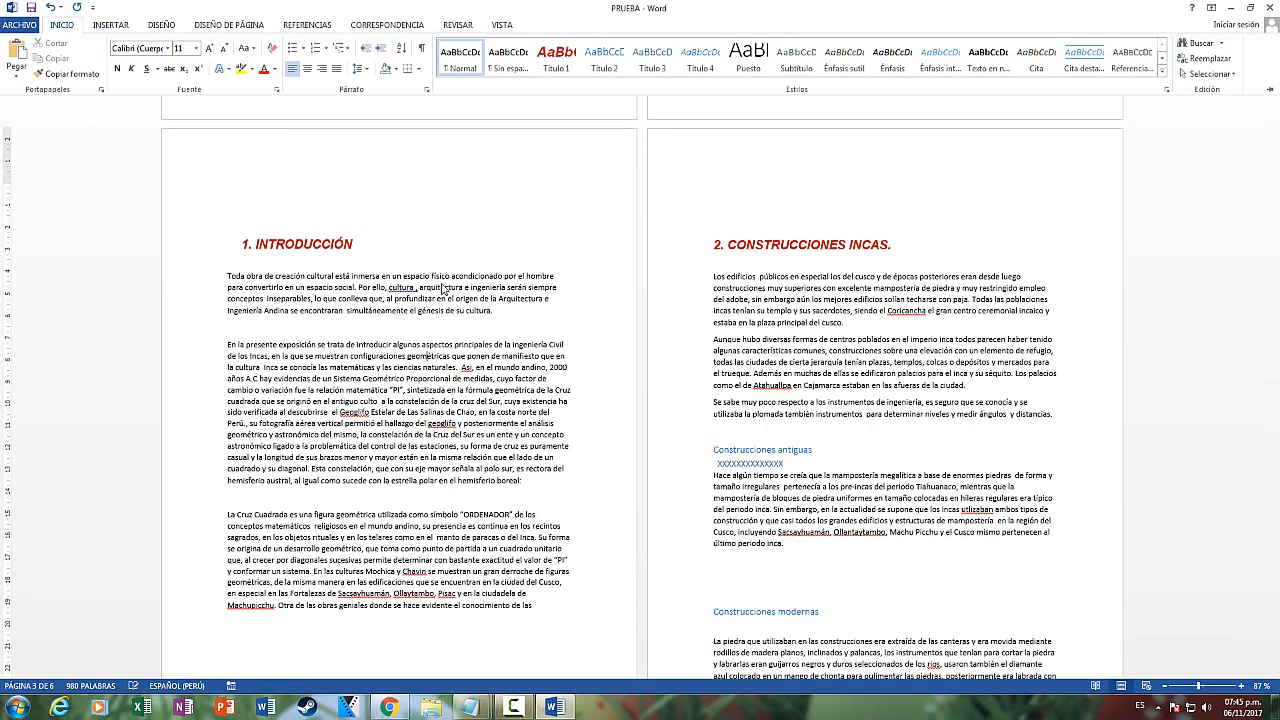